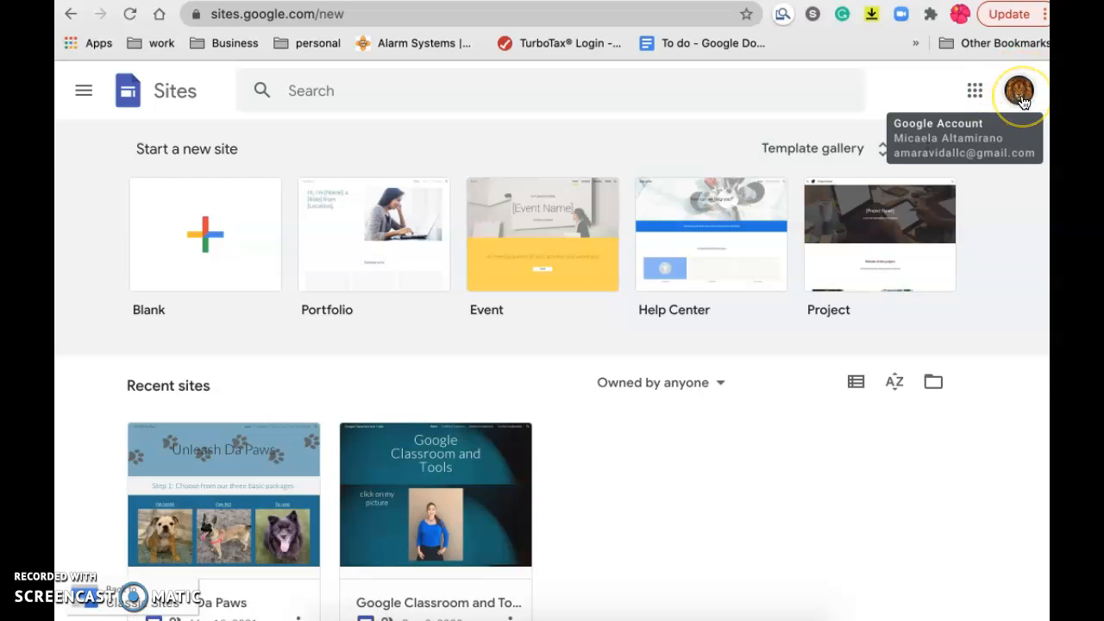
pyautogui.click(1020, 94)
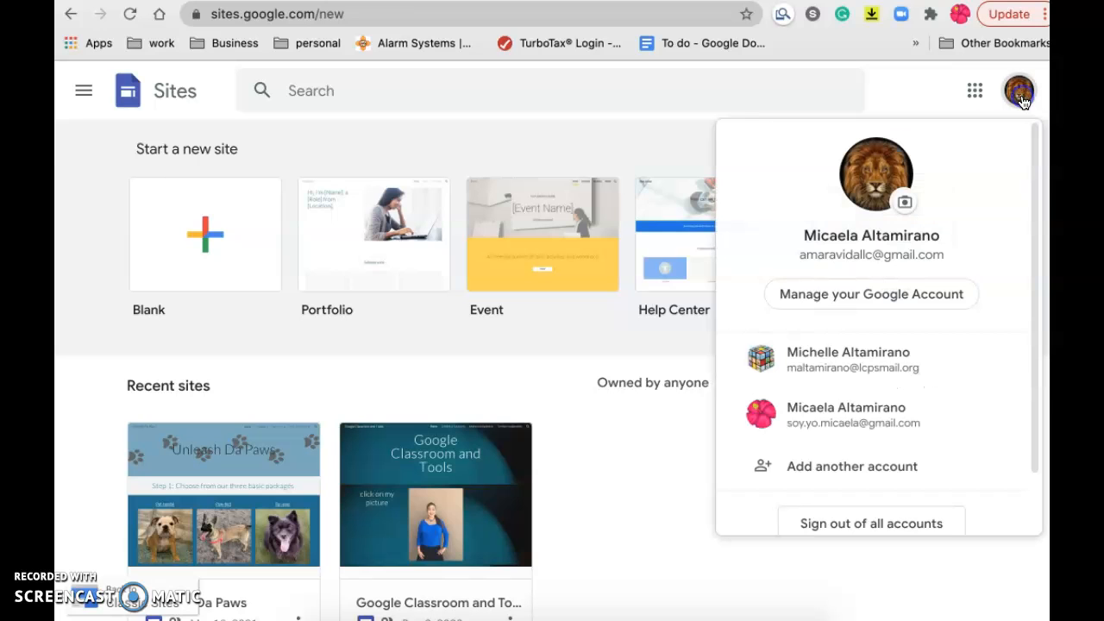
pyautogui.click(871, 72)
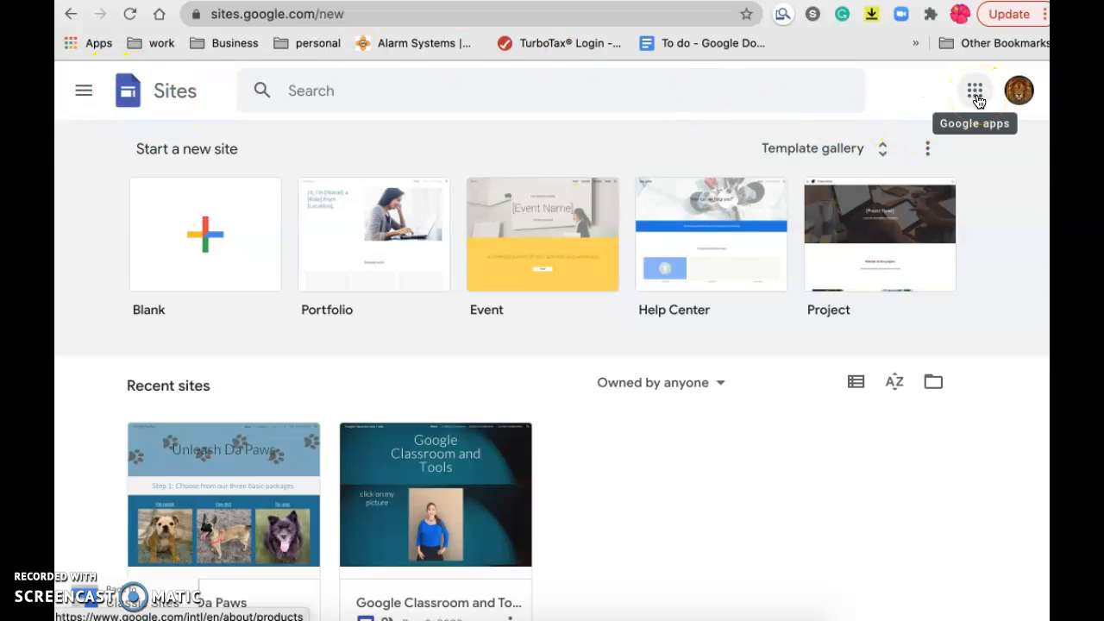
pyautogui.click(975, 93)
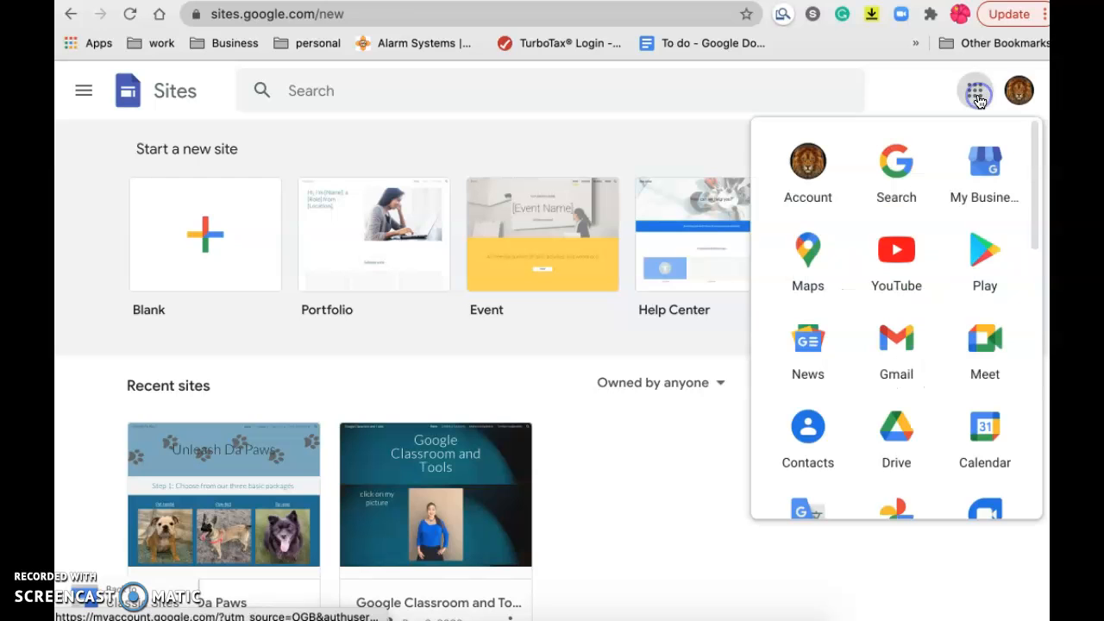
pyautogui.click(921, 376)
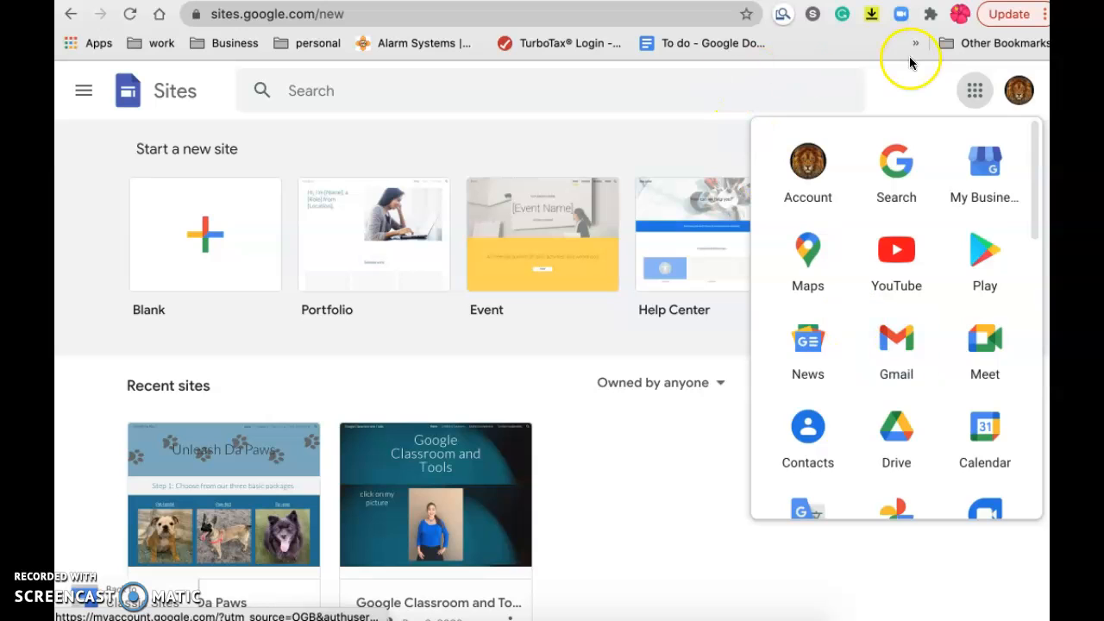
pyautogui.click(903, 83)
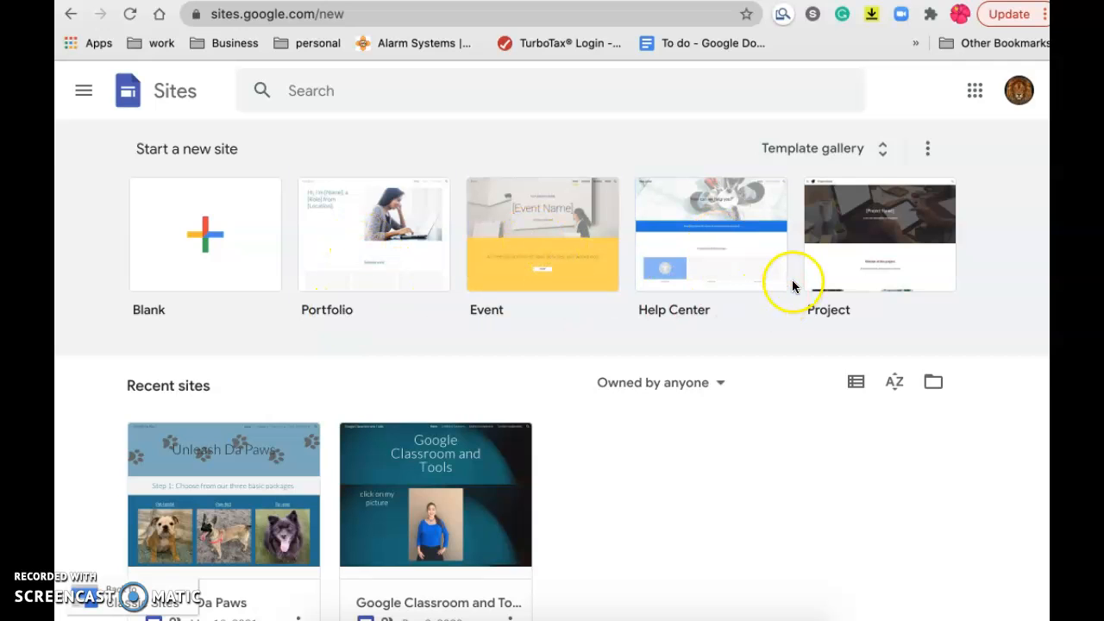
# Browse the personal, work, small business and education templates in the template gallery, and return to the Sites start page
pyautogui.click(880, 156)
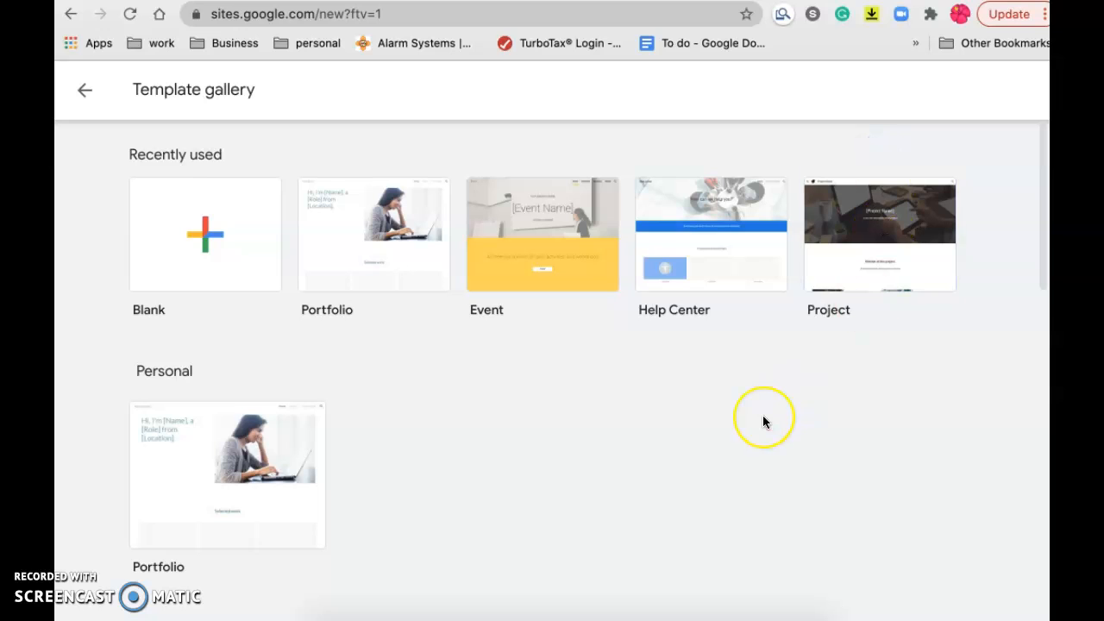
pyautogui.scroll(-1, 763, 422)
pyautogui.scroll(-5, 764, 422)
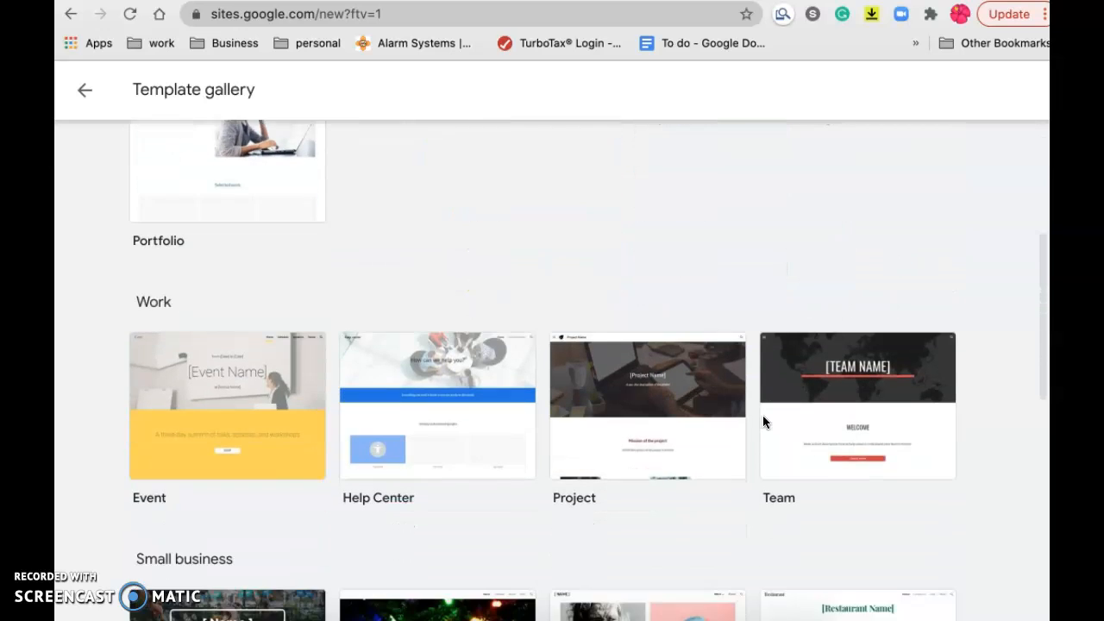
pyautogui.scroll(-7, 762, 422)
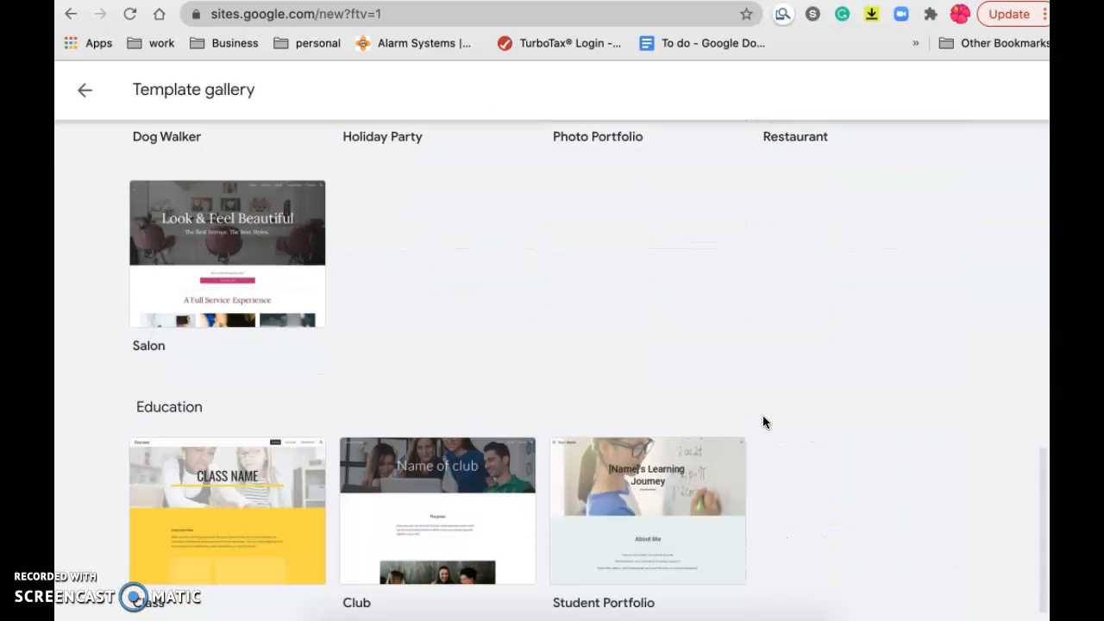
pyautogui.scroll(5, 762, 422)
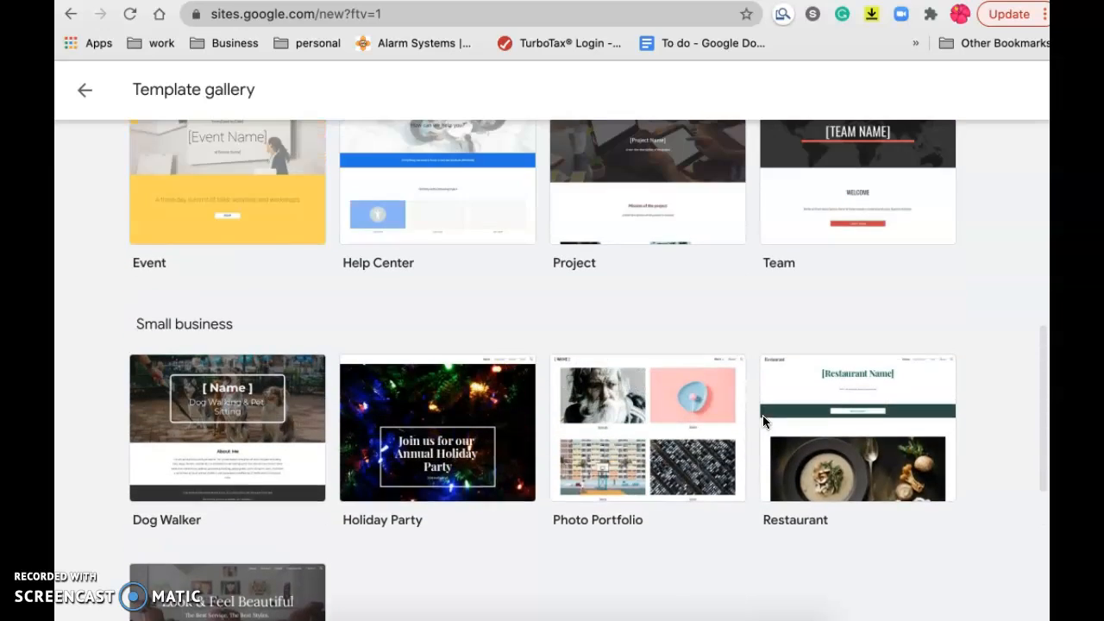
pyautogui.scroll(2, 763, 420)
pyautogui.scroll(1, 763, 421)
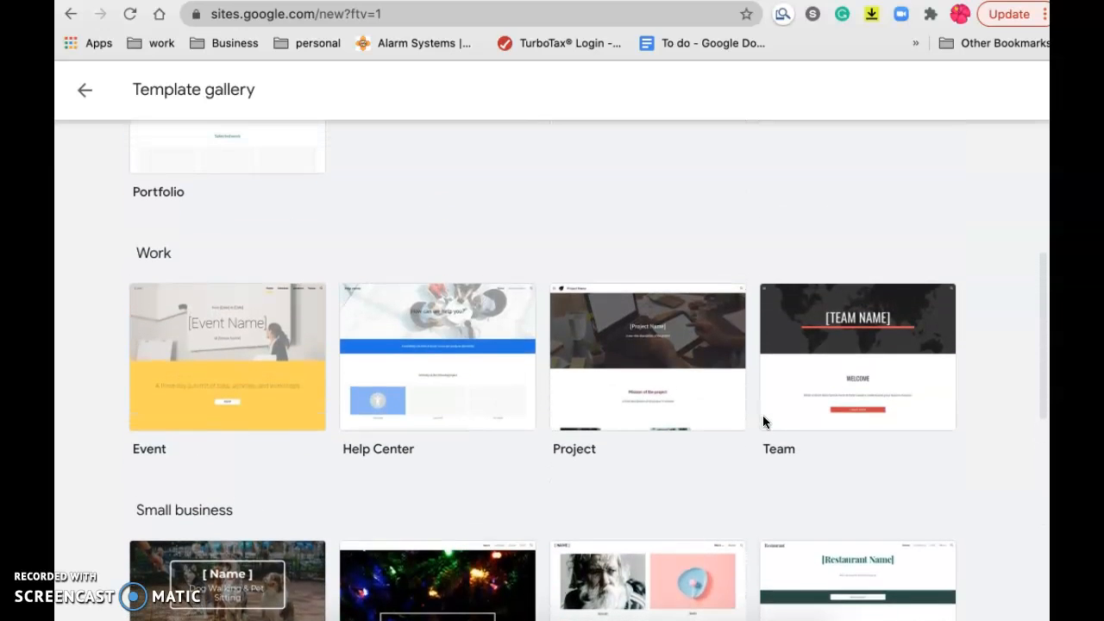
pyautogui.scroll(3, 763, 422)
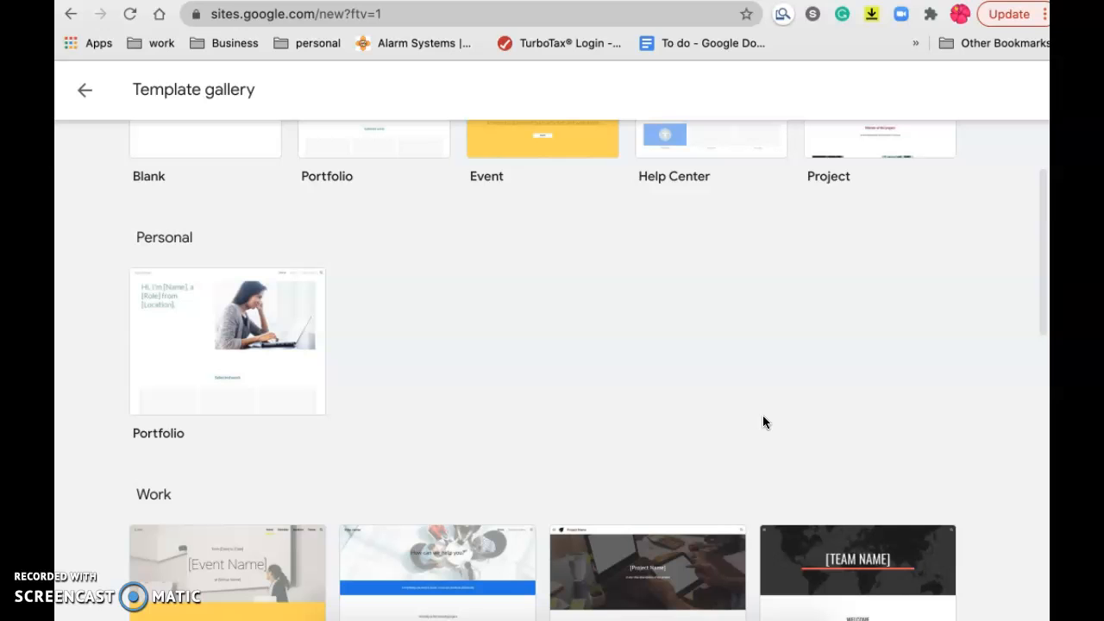
pyautogui.scroll(-5, 763, 422)
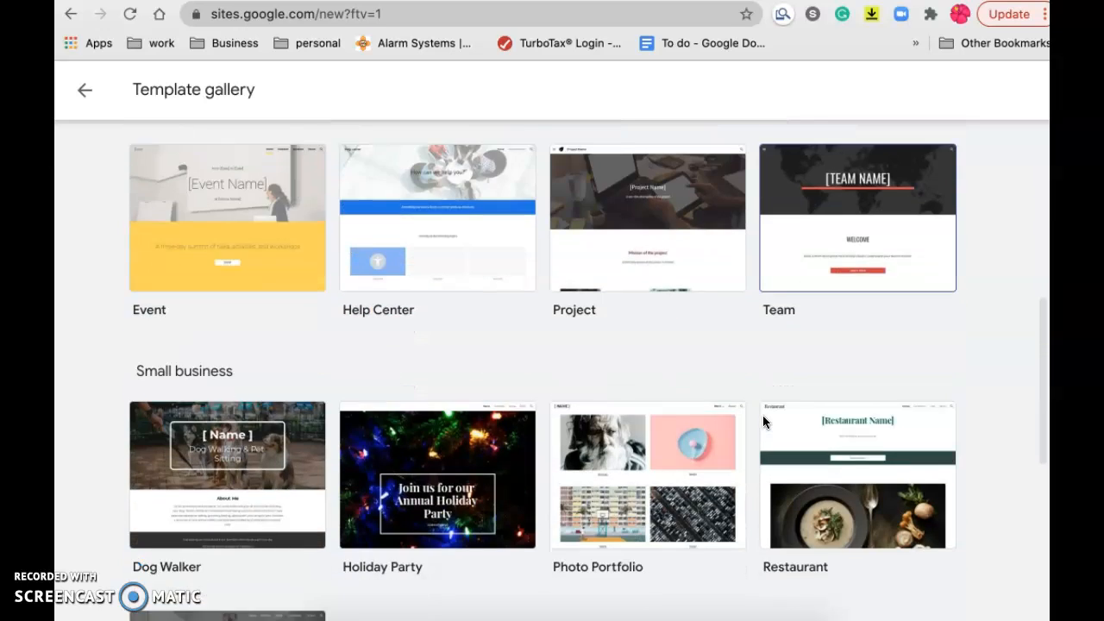
pyautogui.scroll(-1, 763, 421)
pyautogui.scroll(7, 762, 421)
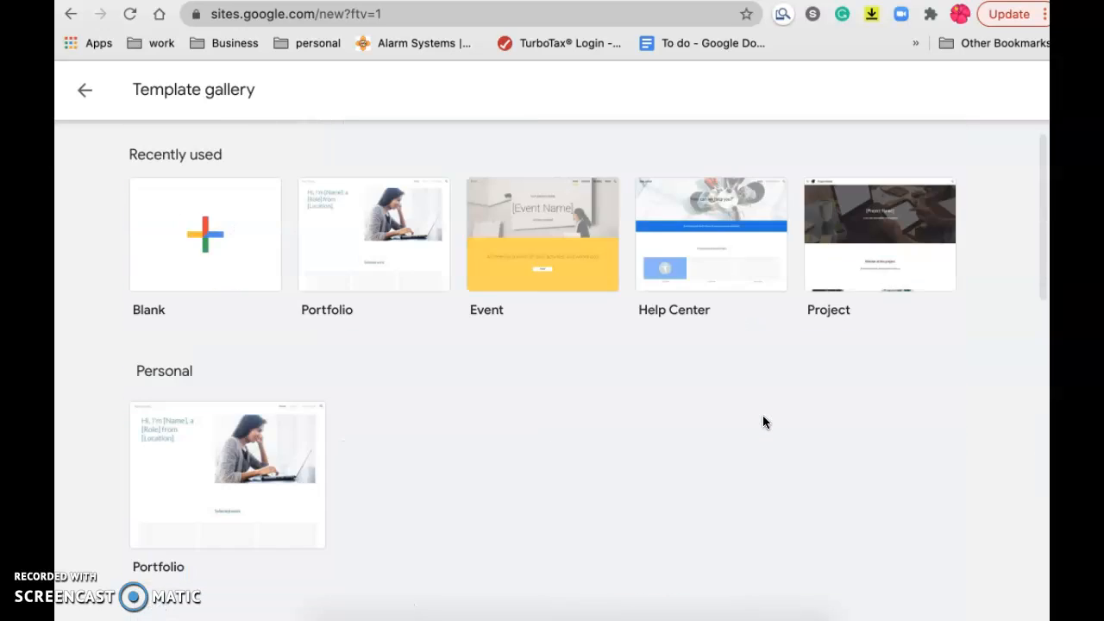
pyautogui.click(84, 89)
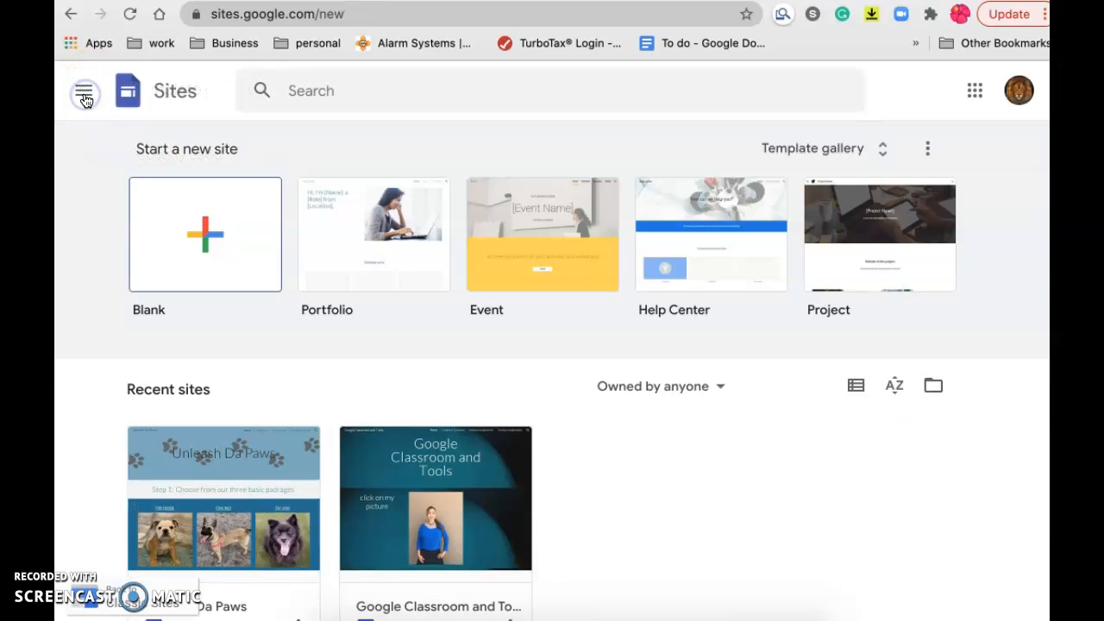
# Create a new blank site and name the site document Empowered
pyautogui.click(209, 202)
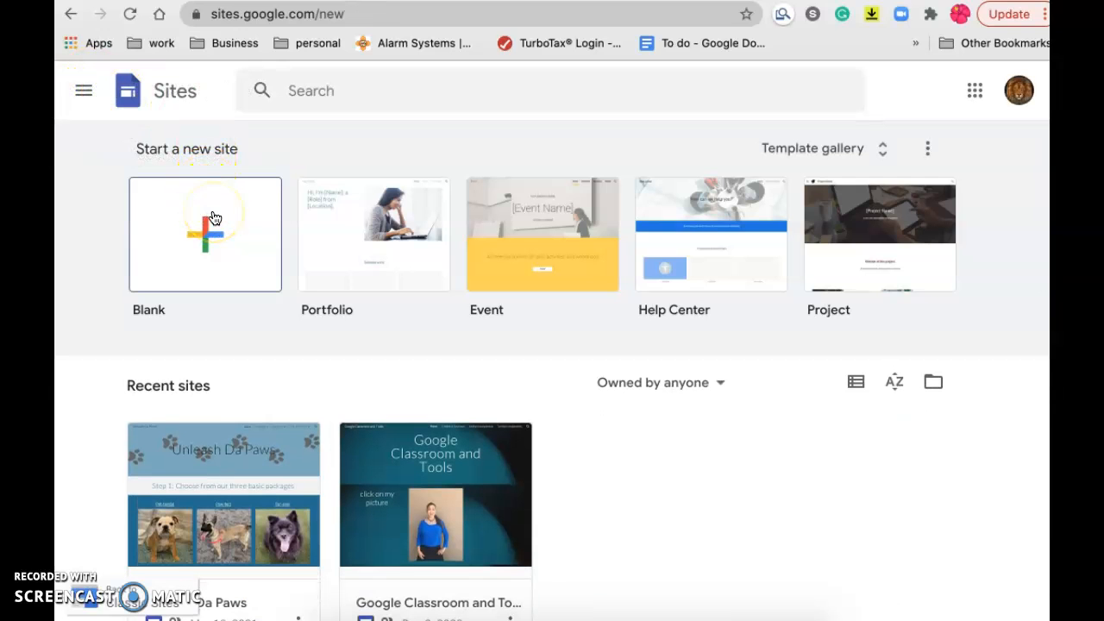
pyautogui.click(234, 239)
pyautogui.click(205, 246)
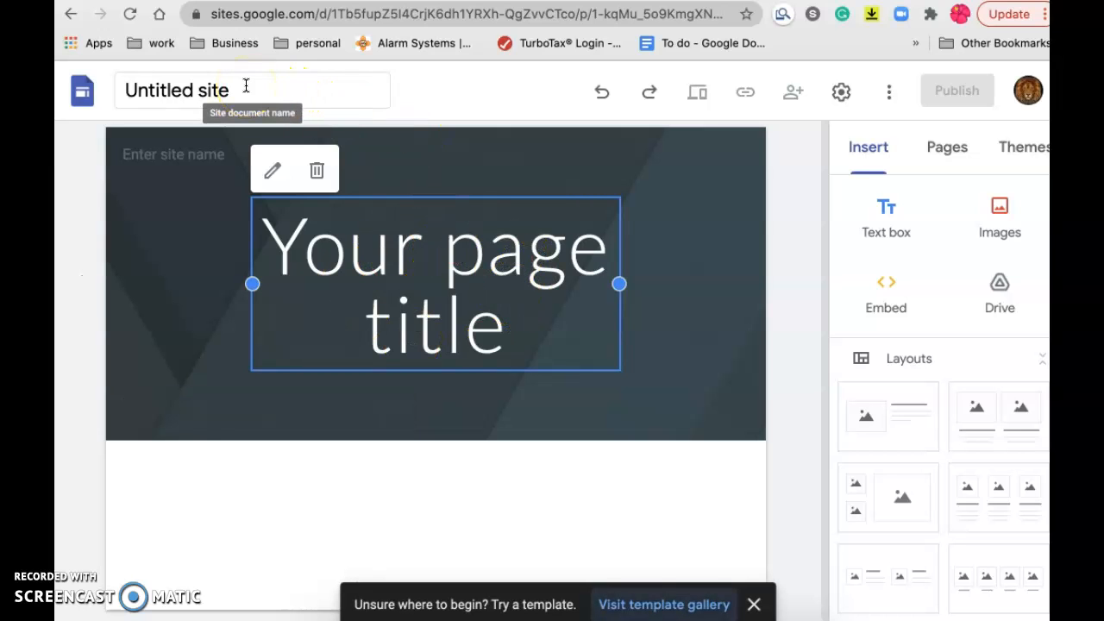
pyautogui.click(241, 91)
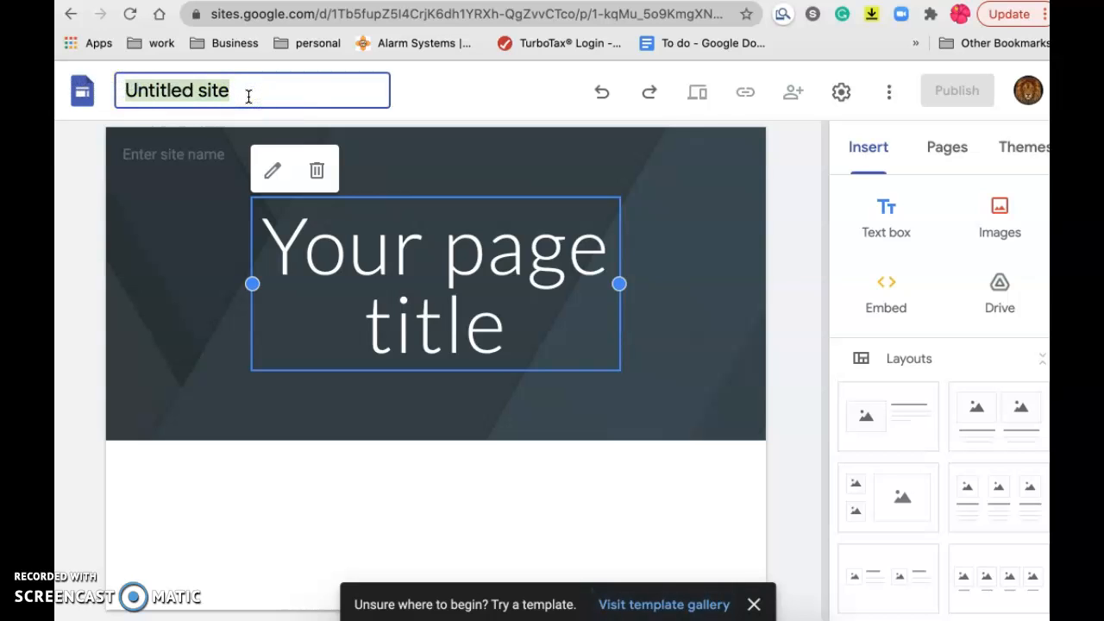
pyautogui.write('Empowered')
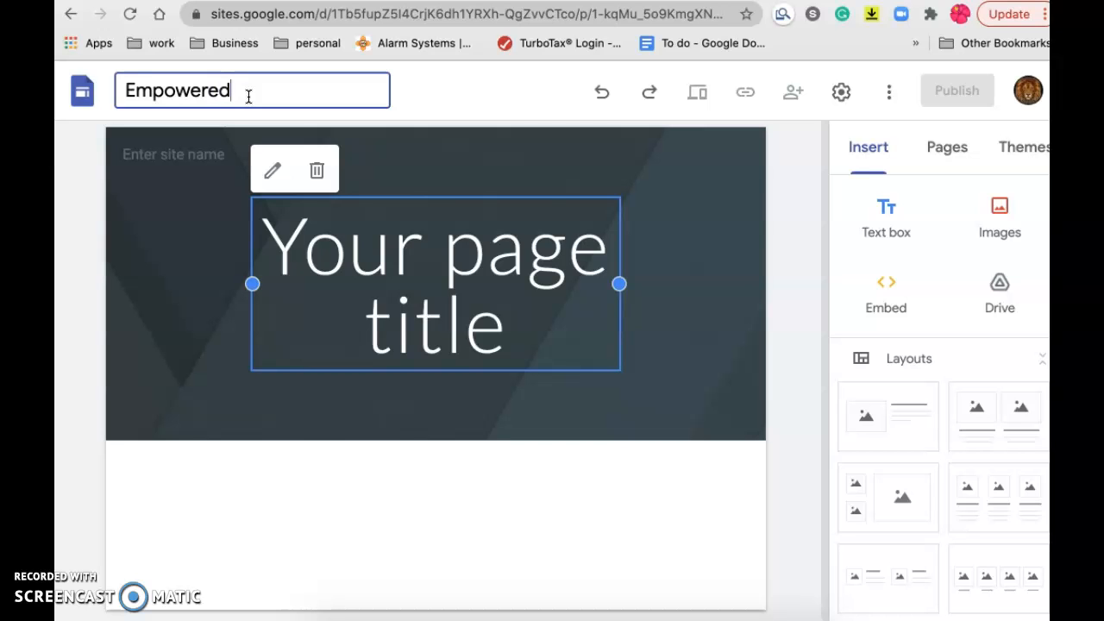
# Replace the placeholder page title in the header with Empowered
pyautogui.click(510, 214)
pyautogui.click(511, 334)
pyautogui.moveTo(512, 334); pyautogui.dragTo(259, 235)
pyautogui.write('Empowered')
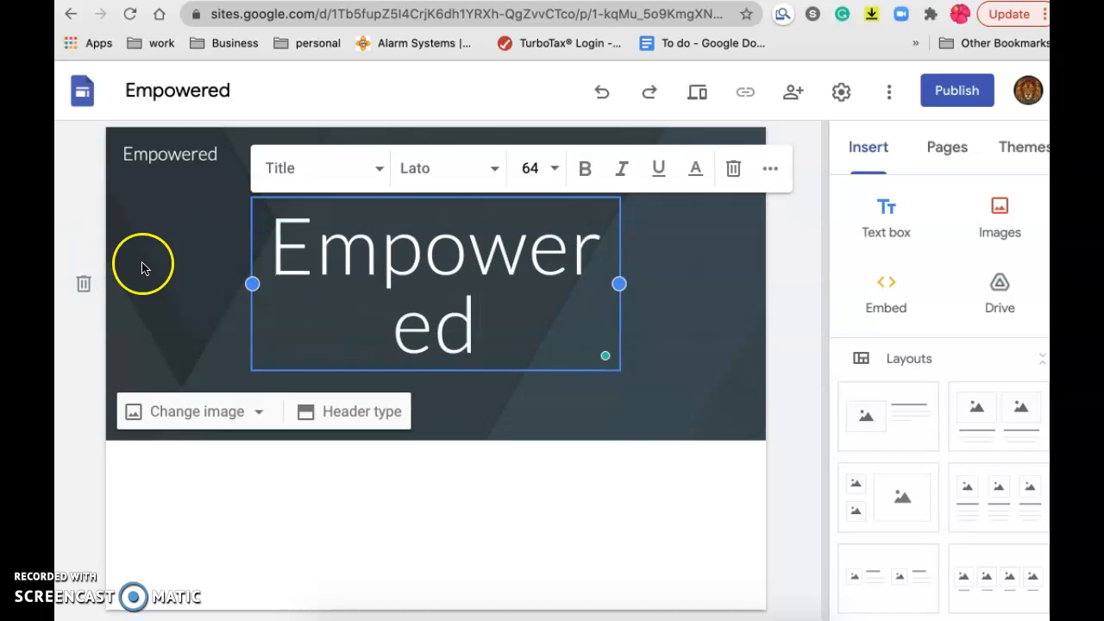
# Widen the page title's text box on both sides so it spans most of the header and holds Empowered on one line
pyautogui.moveTo(256, 287); pyautogui.dragTo(148, 274)
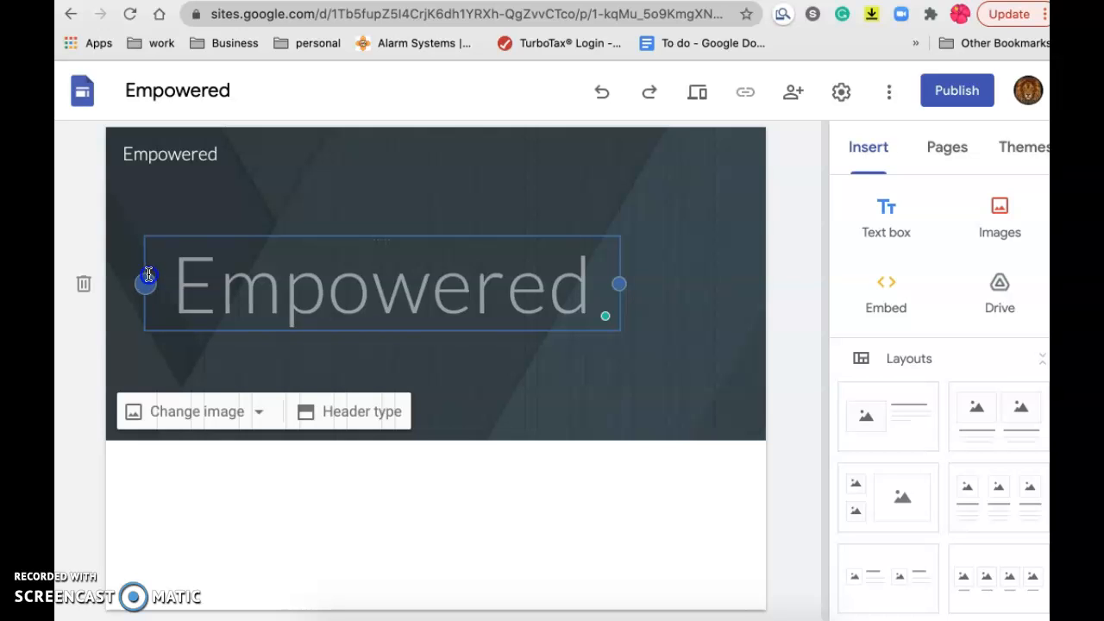
pyautogui.moveTo(148, 275); pyautogui.dragTo(160, 275)
pyautogui.moveTo(619, 284); pyautogui.dragTo(723, 319)
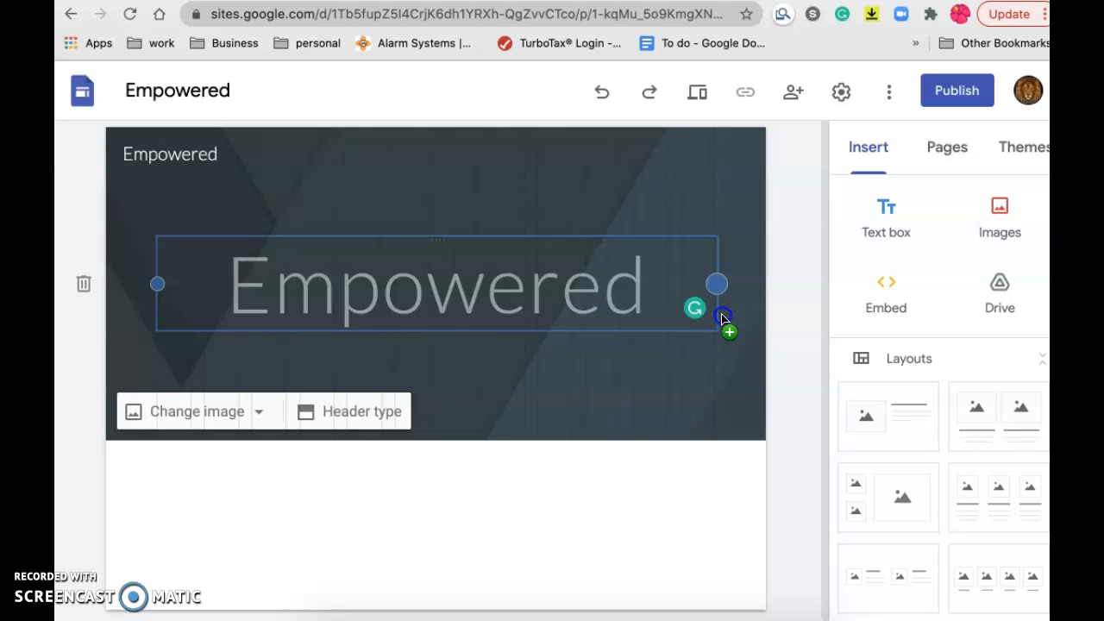
pyautogui.moveTo(723, 319)
pyautogui.mouseDown()
pyautogui.moveTo(680, 305)
pyautogui.moveTo(723, 320)
pyautogui.mouseUp()
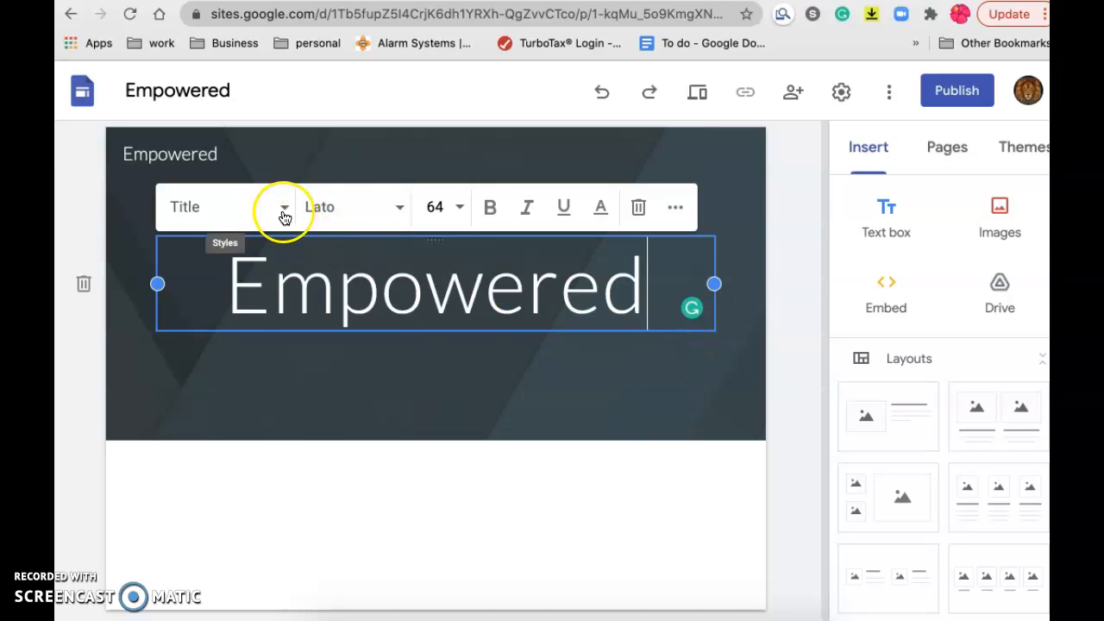
# Try to set the page title's font to Impact and look through the remaining text formatting options
pyautogui.click(284, 211)
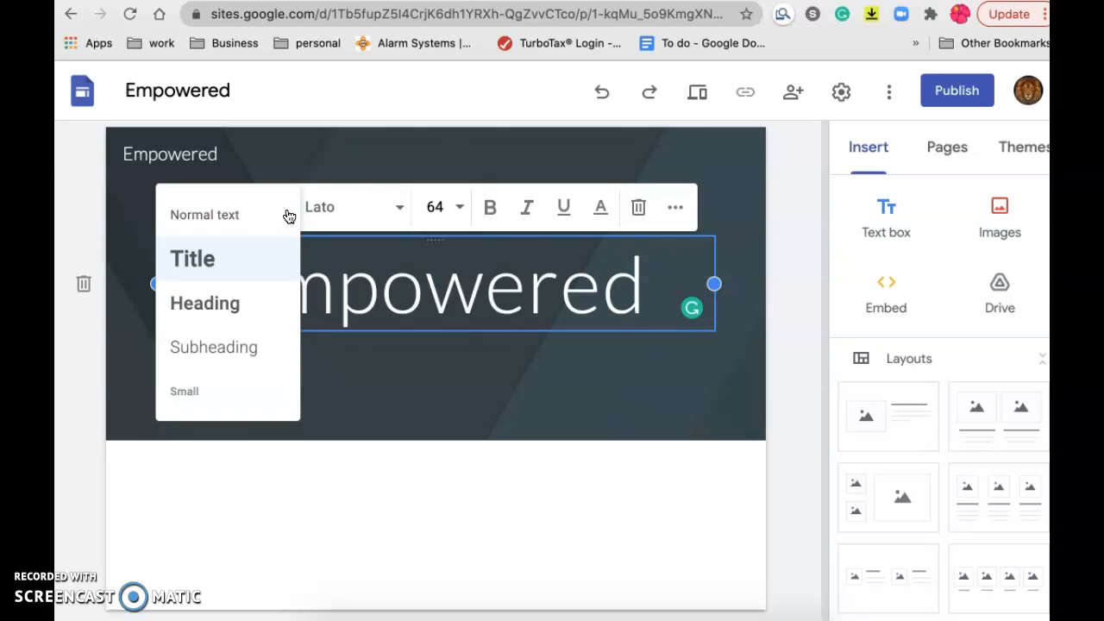
pyautogui.click(395, 210)
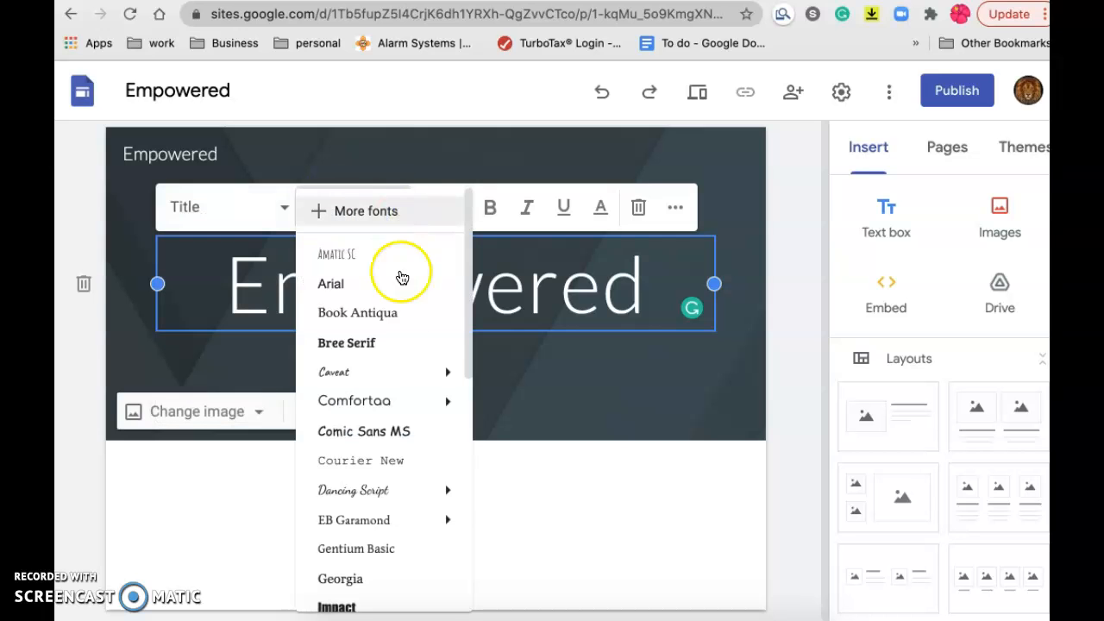
pyautogui.scroll(-3, 382, 419)
pyautogui.click(375, 417)
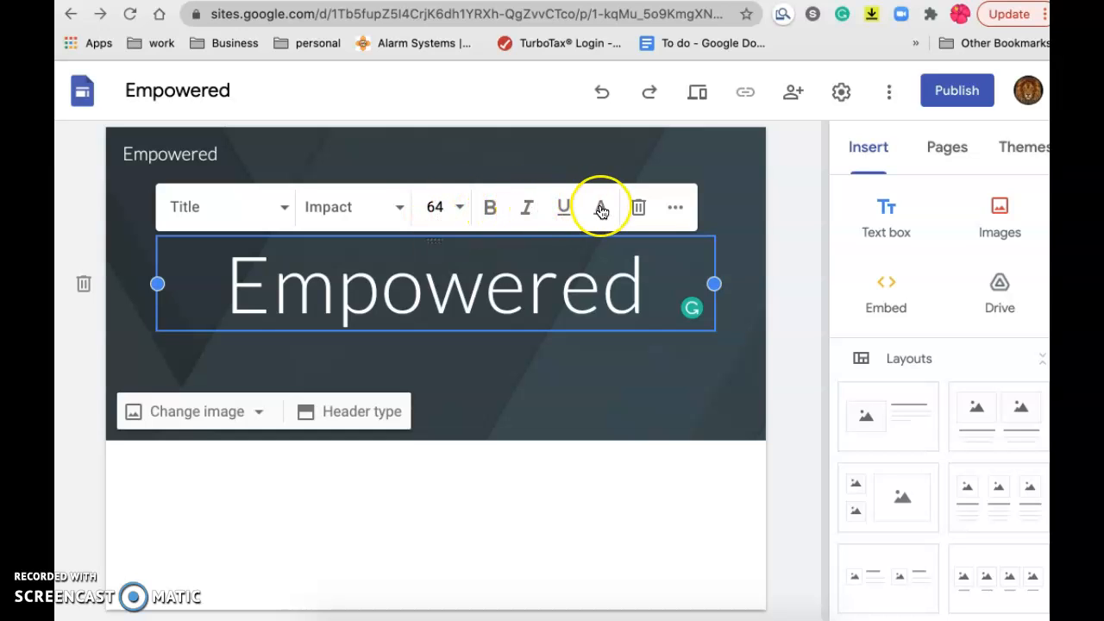
pyautogui.click(670, 209)
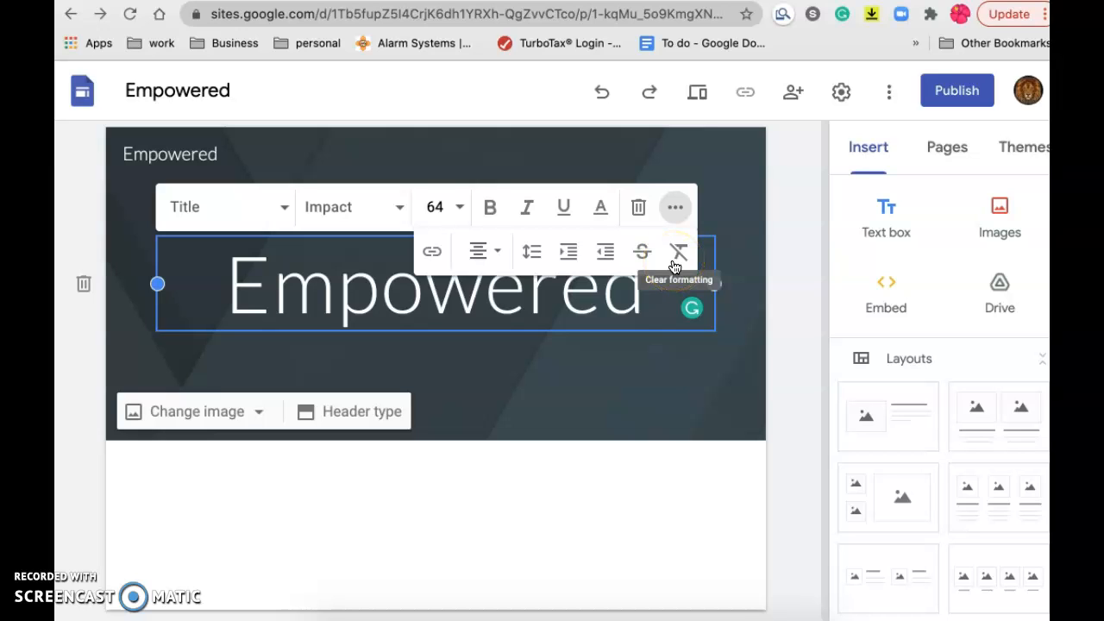
# Replace the header's background image with the black tree on a blue background
pyautogui.click(261, 413)
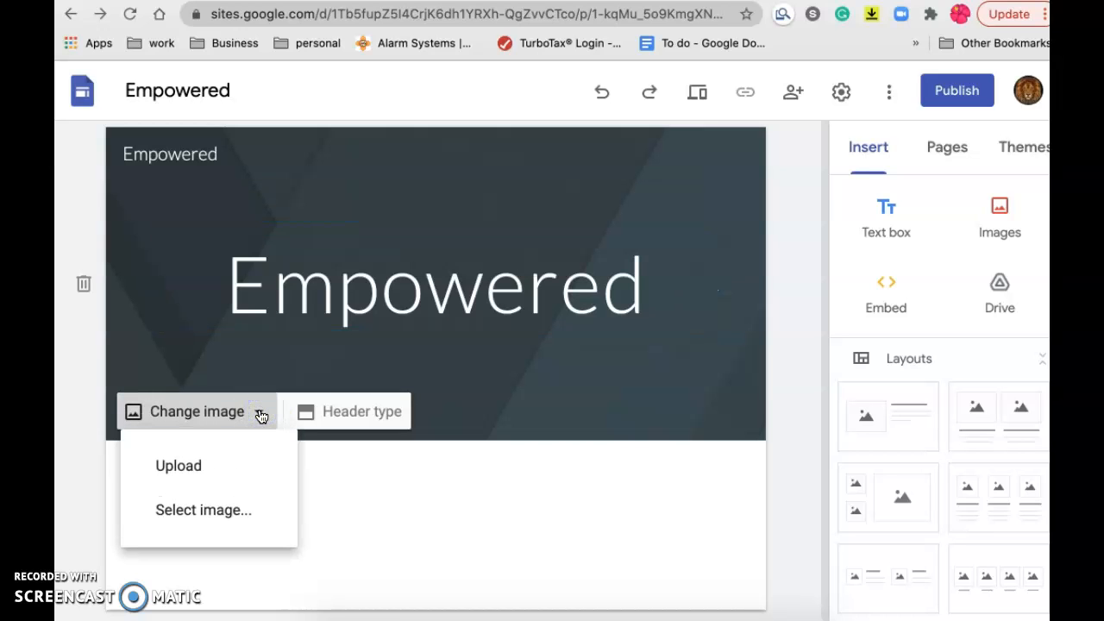
pyautogui.click(202, 516)
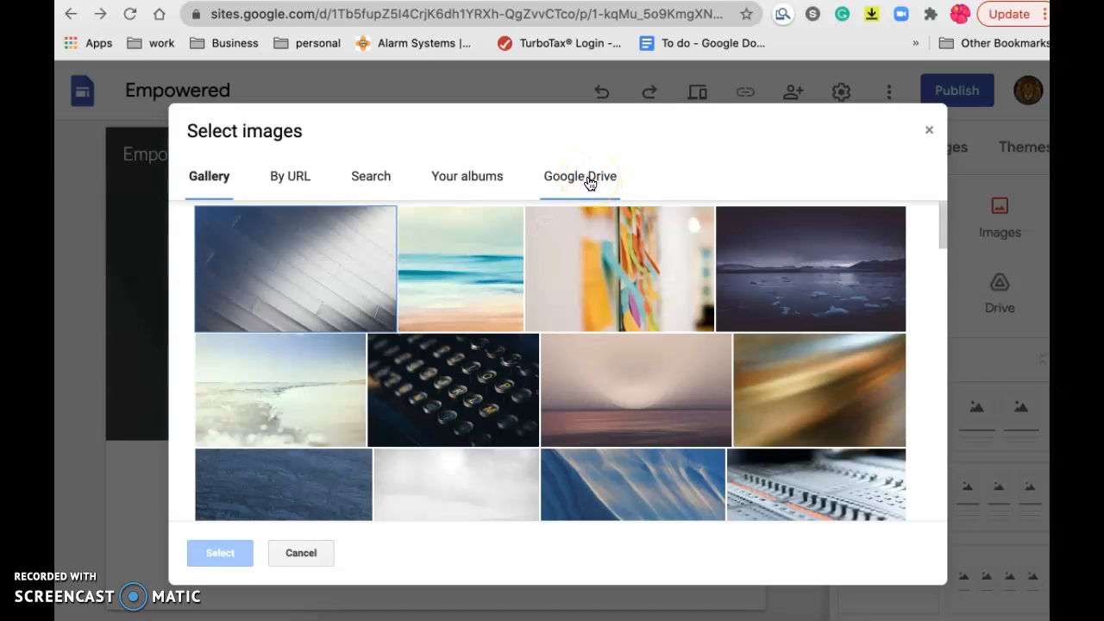
pyautogui.click(590, 183)
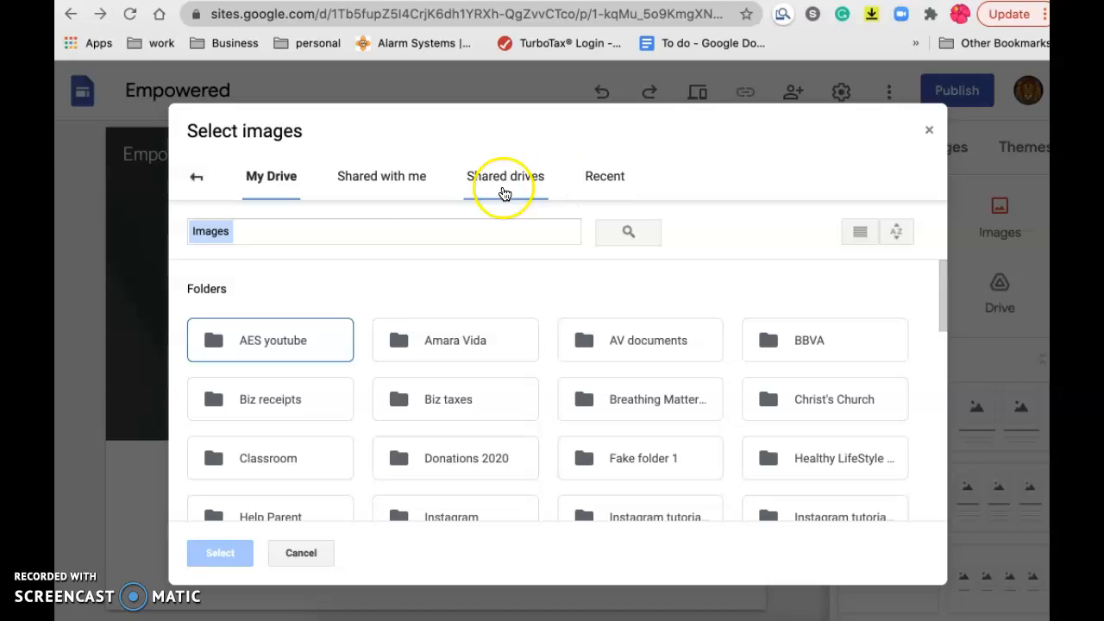
pyautogui.click(212, 179)
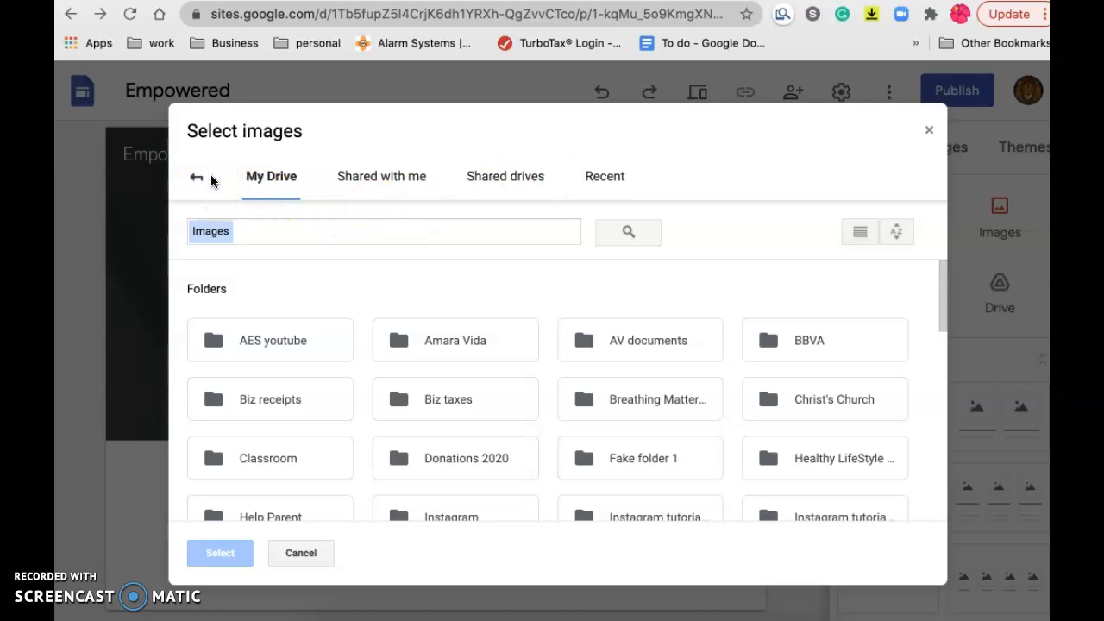
pyautogui.click(197, 178)
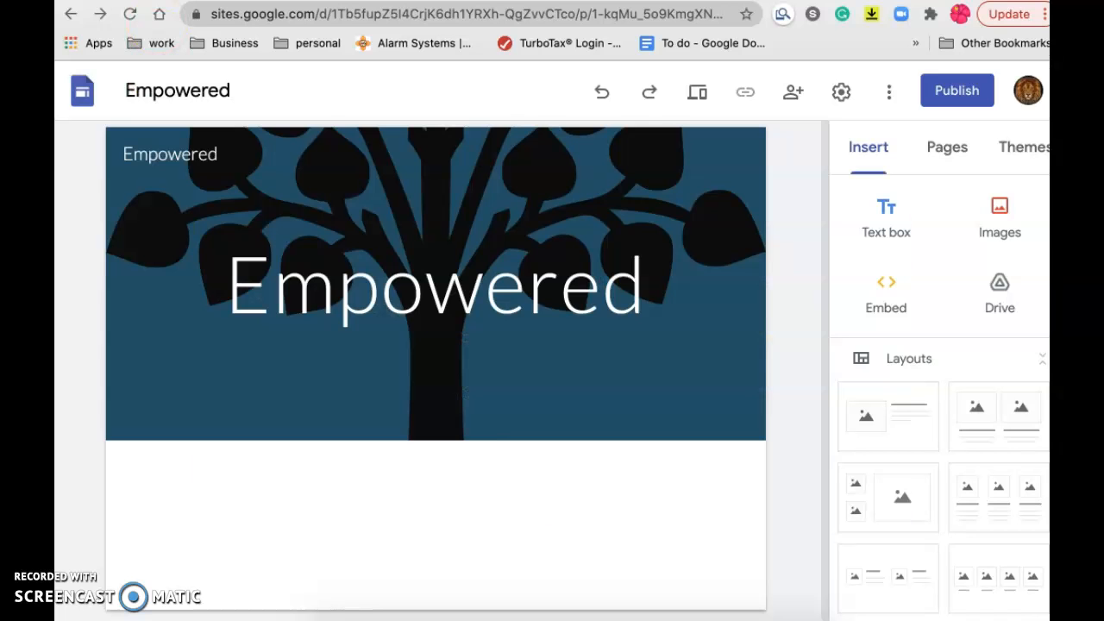
pyautogui.click(552, 381)
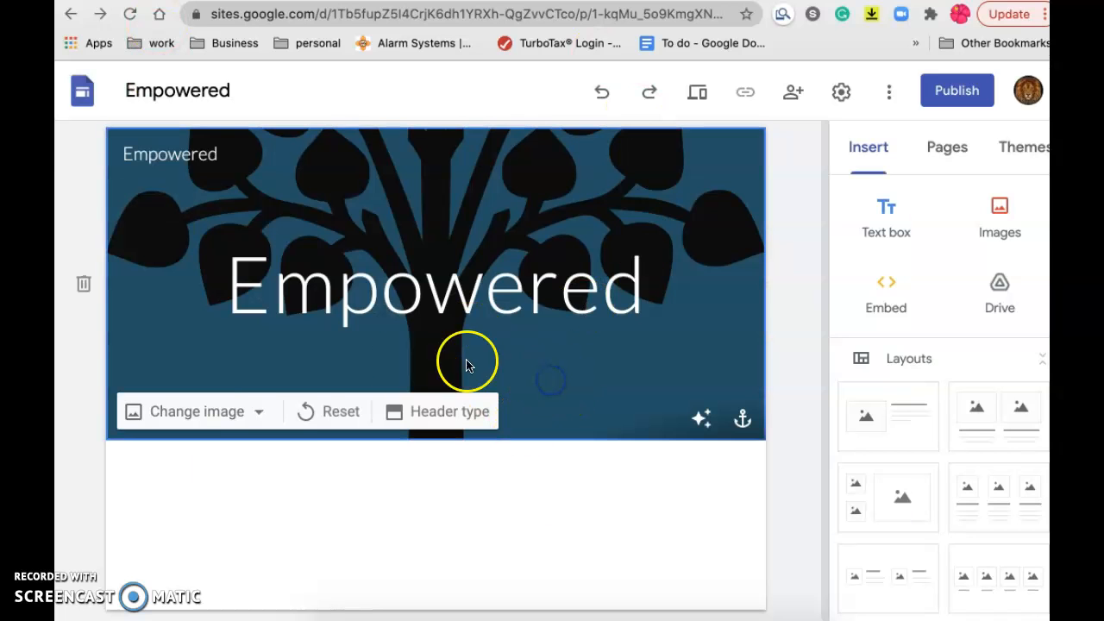
pyautogui.click(258, 415)
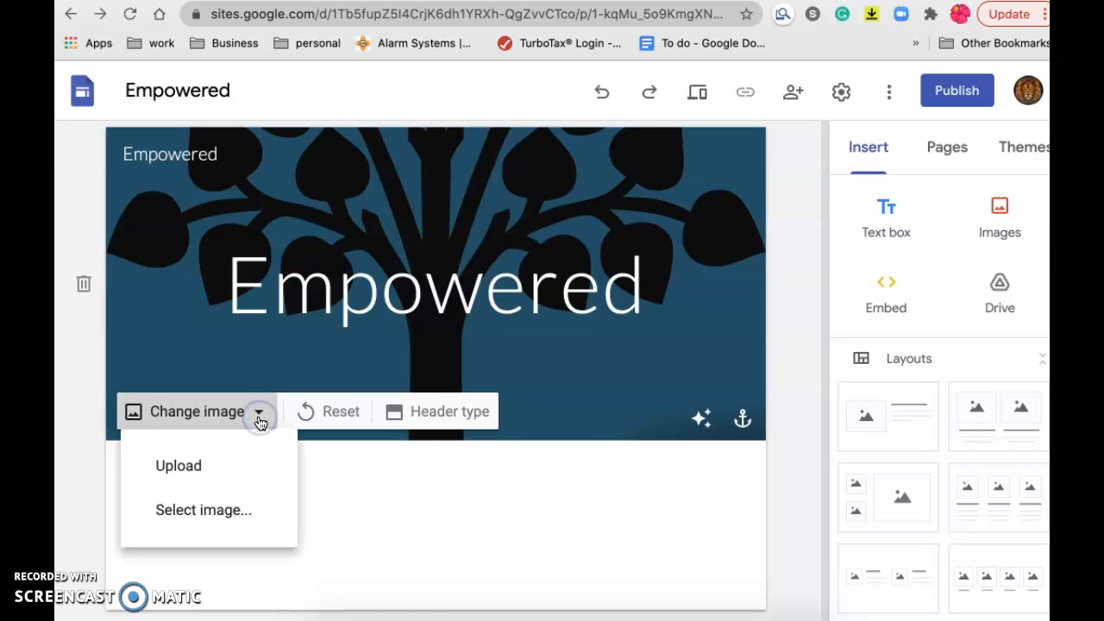
pyautogui.click(195, 457)
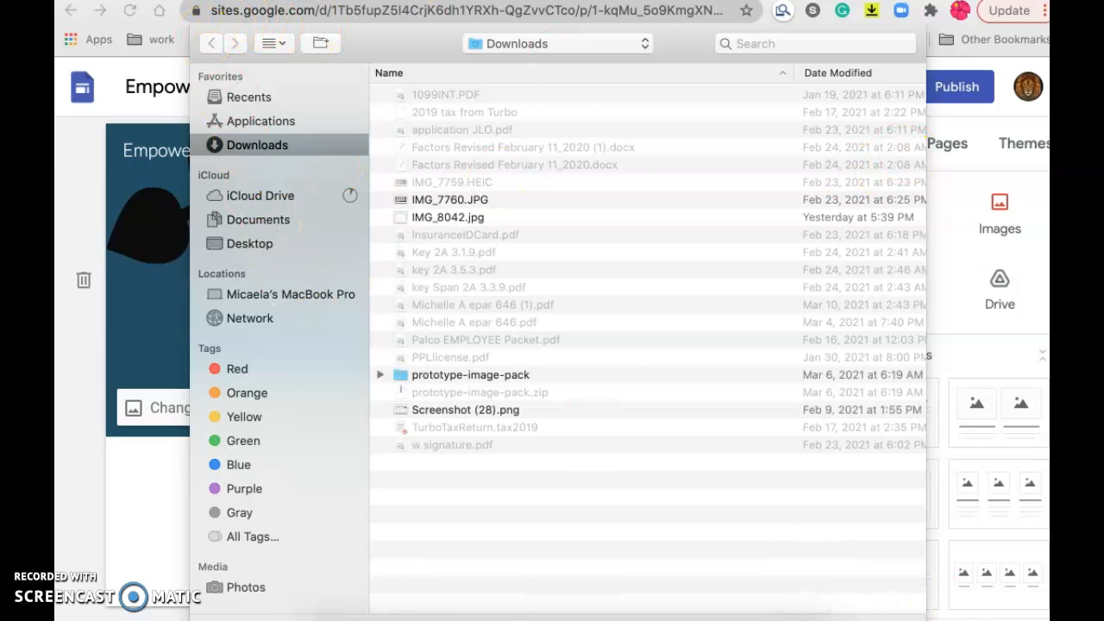
pyautogui.press('Escape')
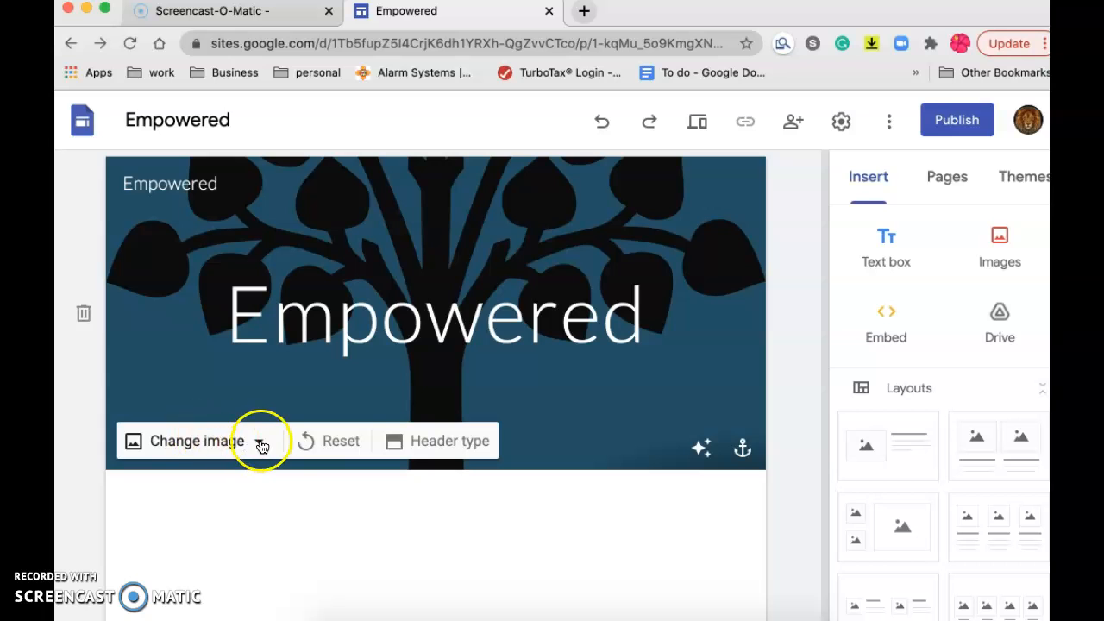
# Start choosing a different header background image and search Google images for roots
pyautogui.click(262, 443)
pyautogui.click(207, 540)
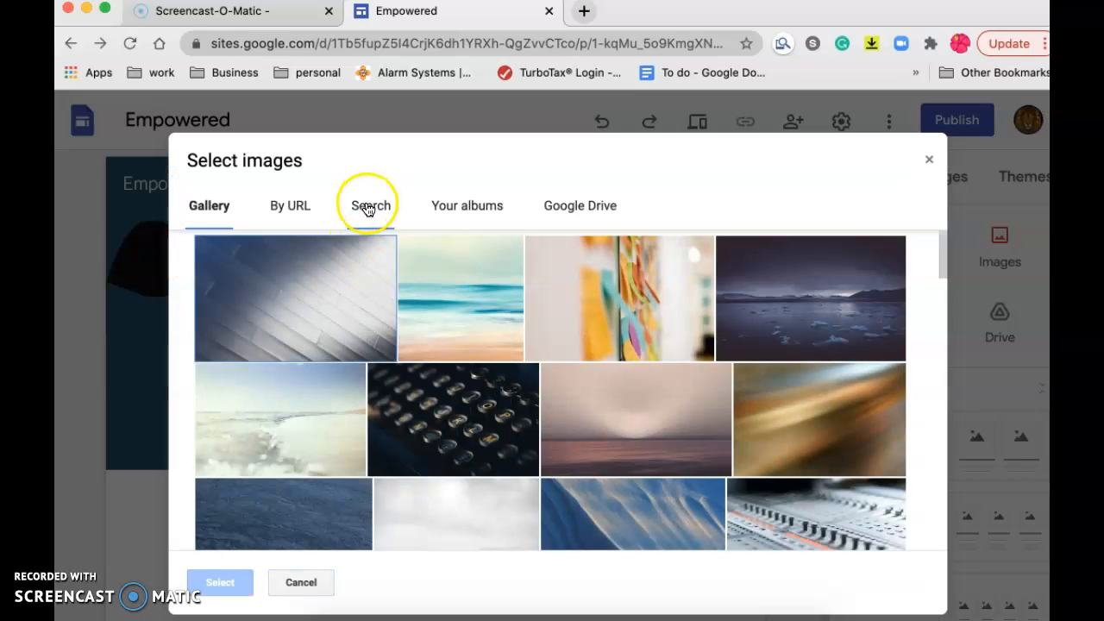
pyautogui.click(367, 205)
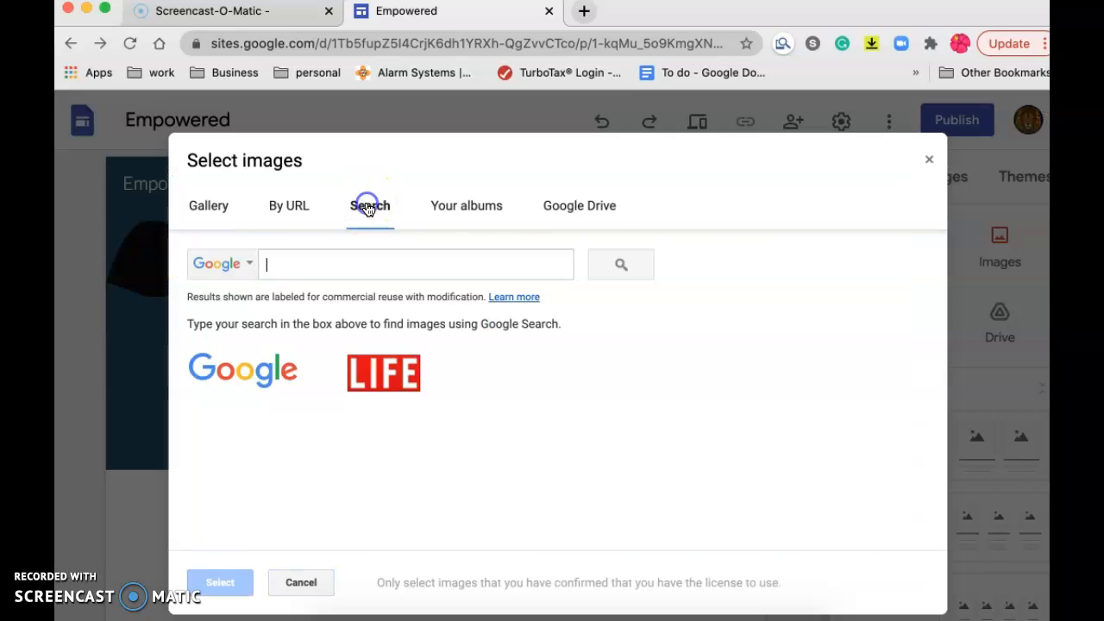
pyautogui.write('tre')
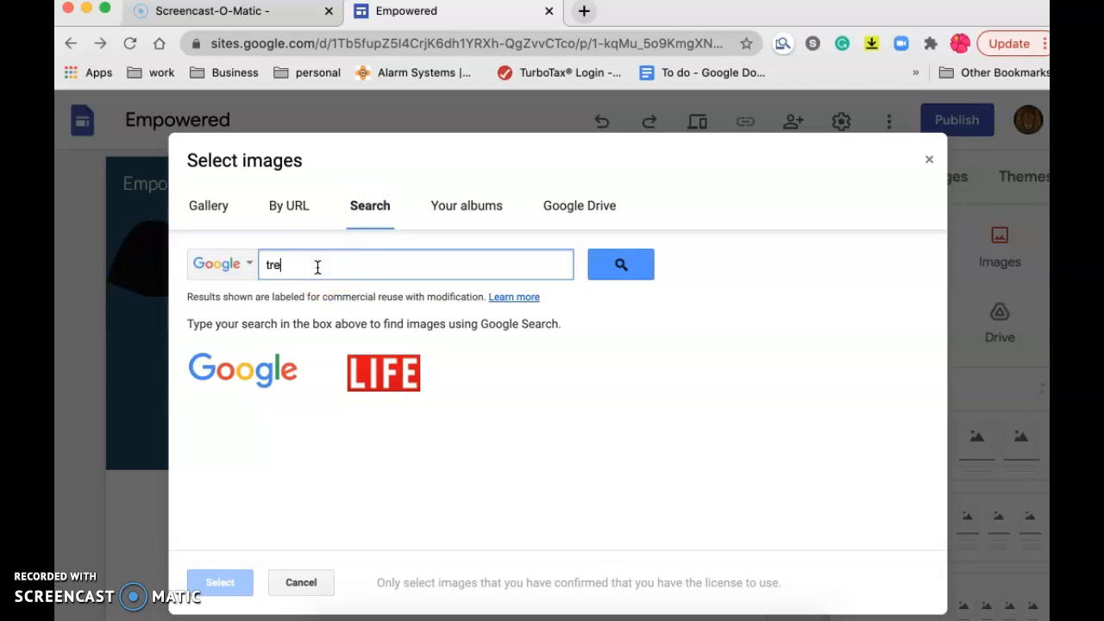
pyautogui.press('BackSpace')
pyautogui.write('roots')
pyautogui.press('Return')
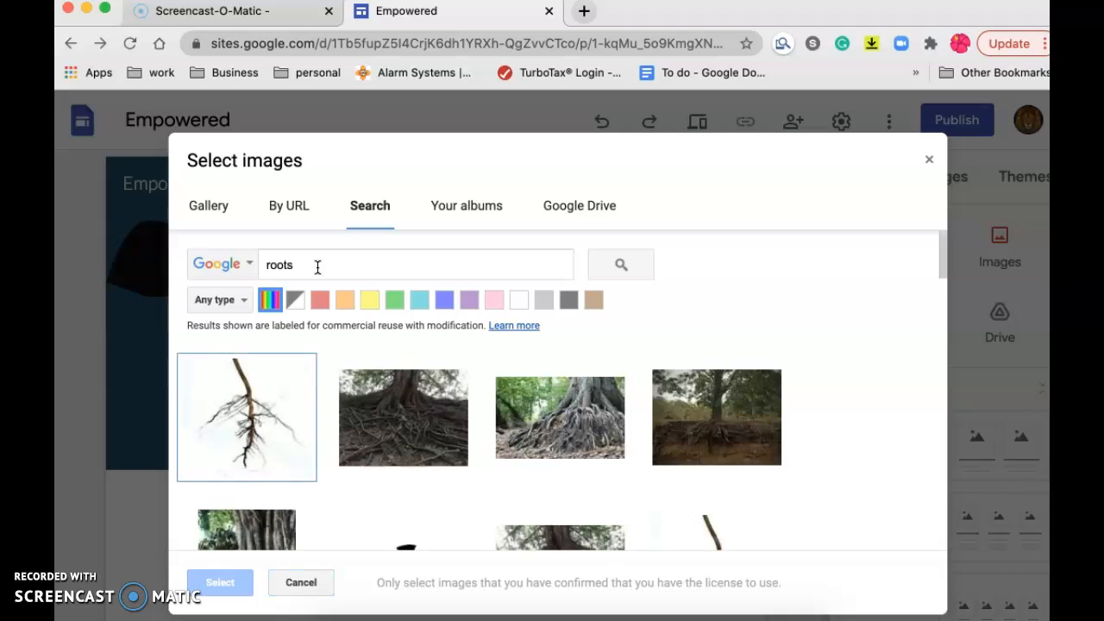
# Use the black tree silhouette with roots from the results as the header background and toggle the header's readability adjustment
pyautogui.scroll(-2, 543, 453)
pyautogui.scroll(-10, 543, 453)
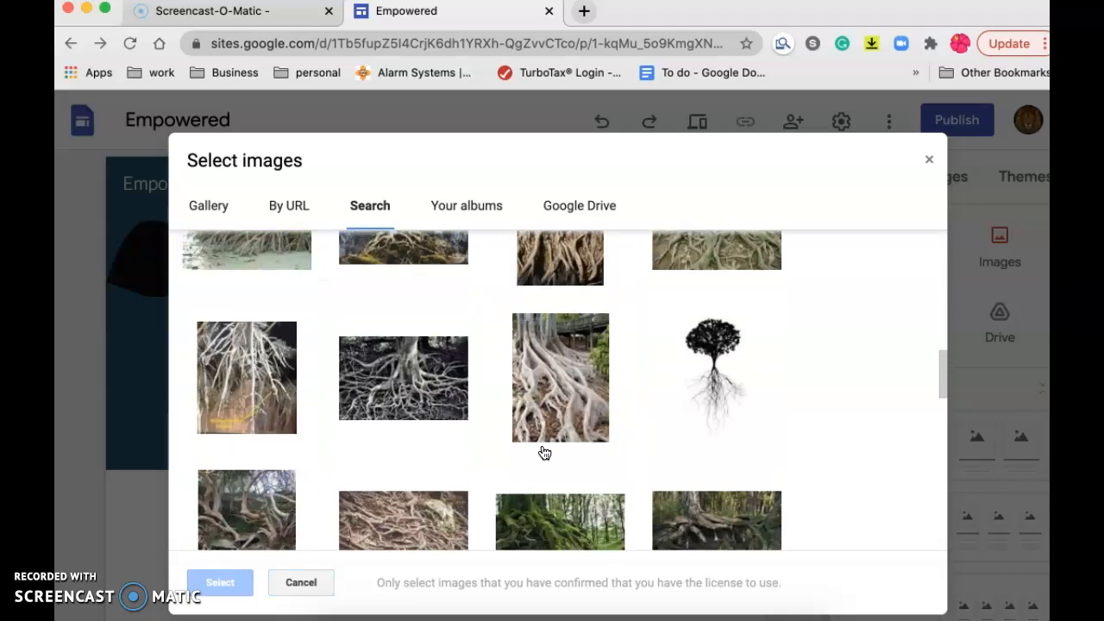
pyautogui.scroll(-10, 543, 453)
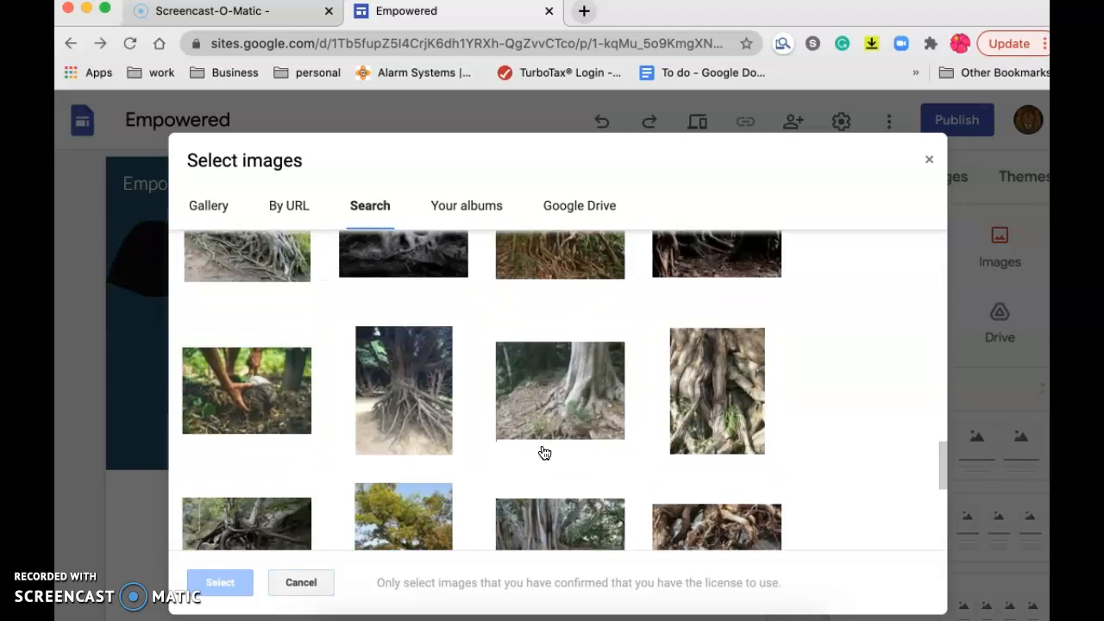
pyautogui.scroll(-10, 544, 453)
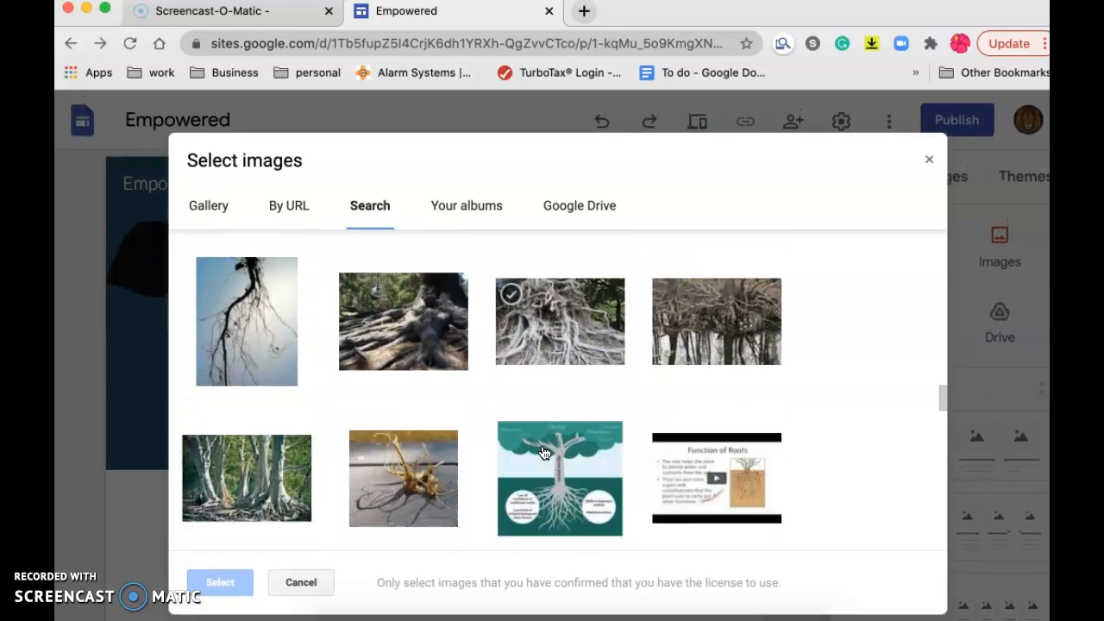
pyautogui.click(416, 448)
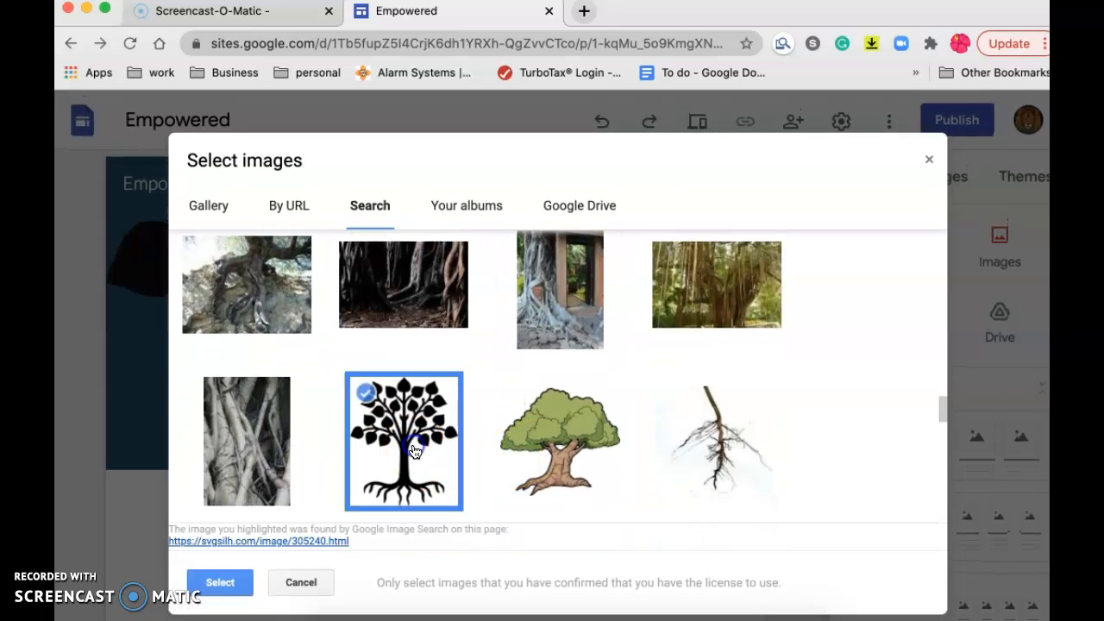
pyautogui.click(240, 571)
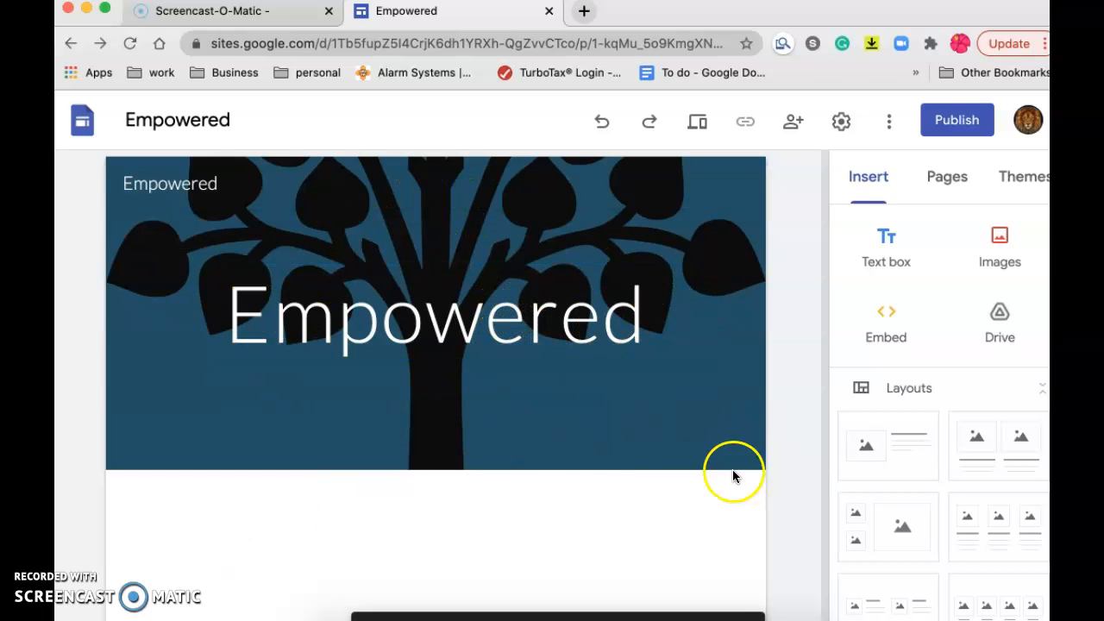
pyautogui.click(703, 453)
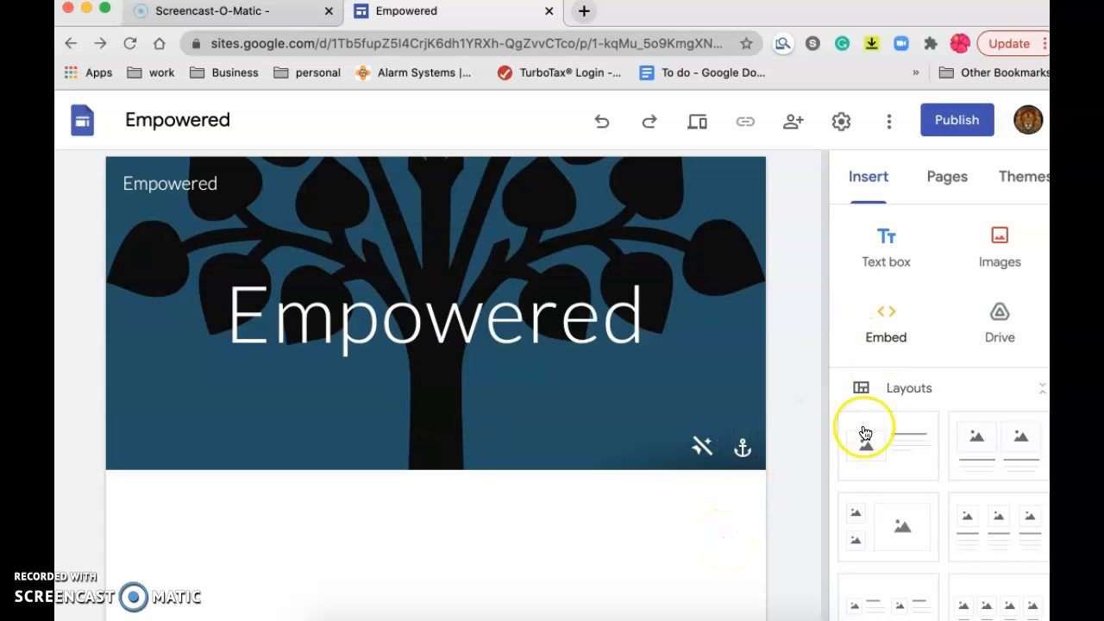
# Add a text box reading Blah Blahh below the header and insert the layout with three captioned image columns under it
pyautogui.scroll(-1, 636, 512)
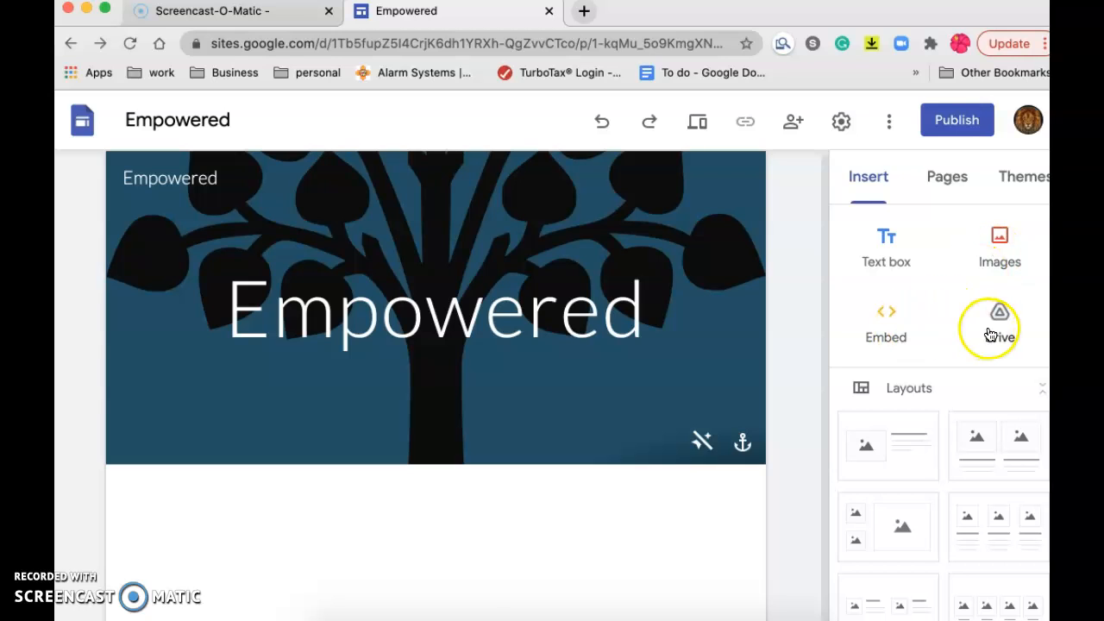
pyautogui.doubleClick(397, 534)
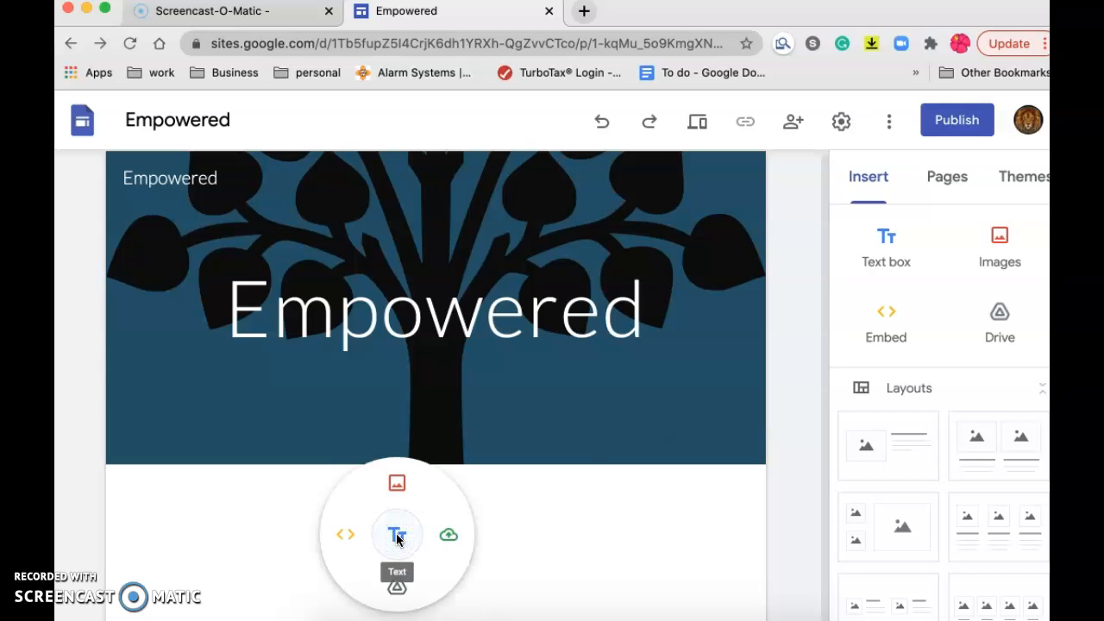
pyautogui.click(447, 535)
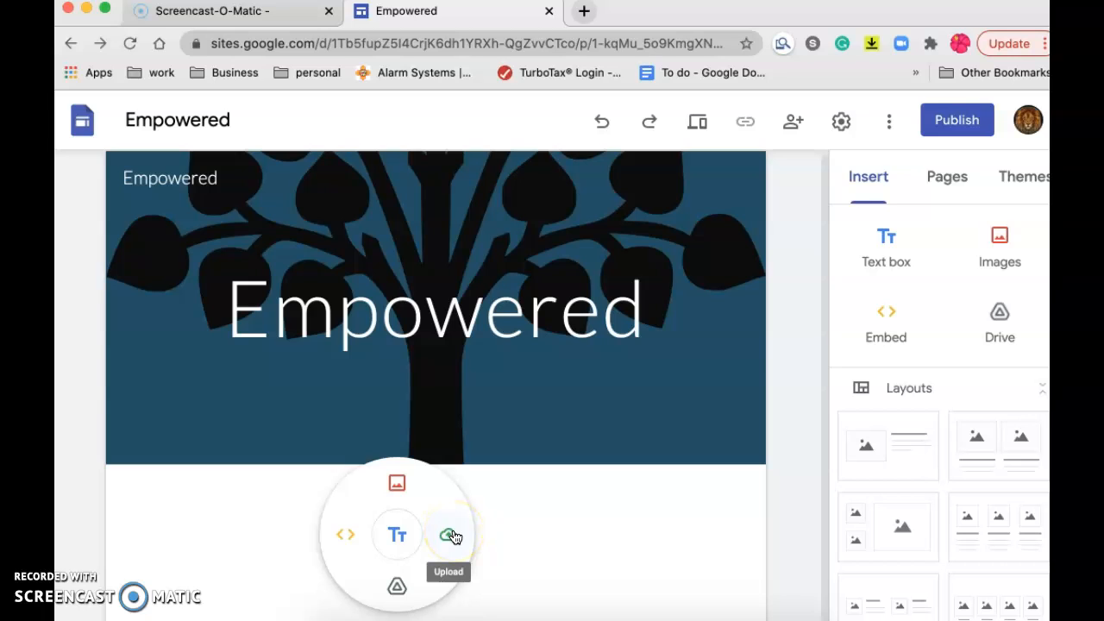
pyautogui.click(396, 535)
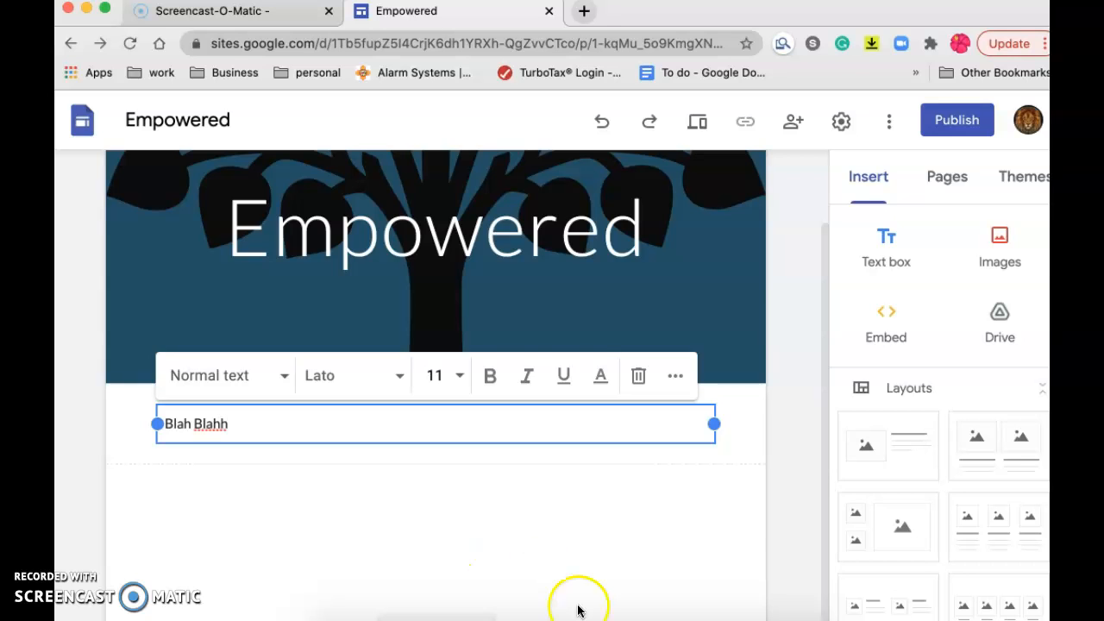
pyautogui.scroll(-3, 932, 518)
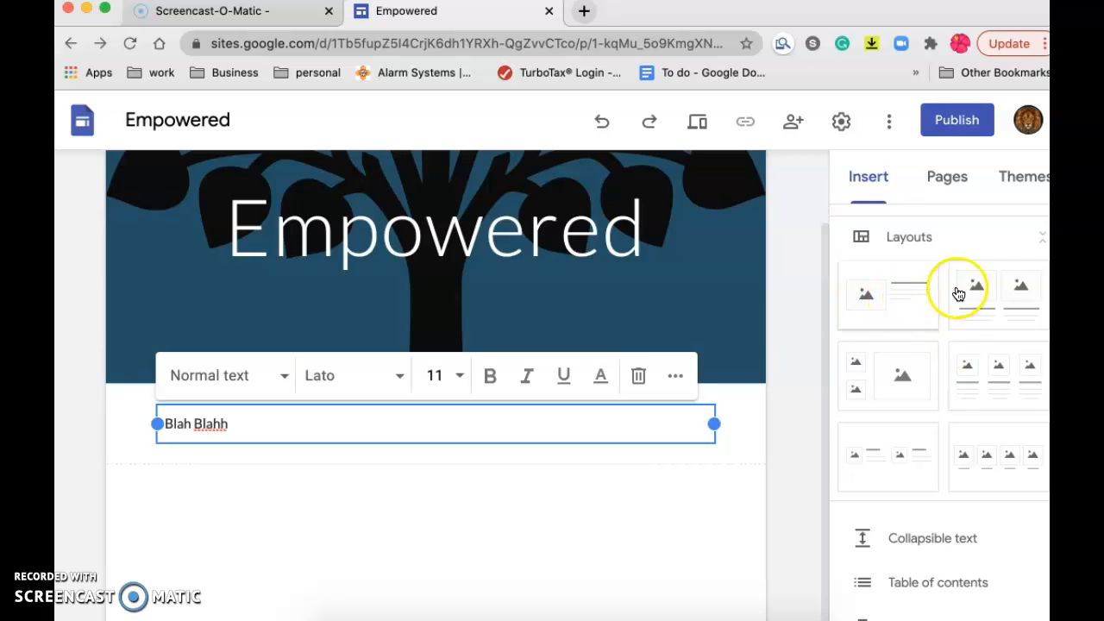
pyautogui.click(993, 382)
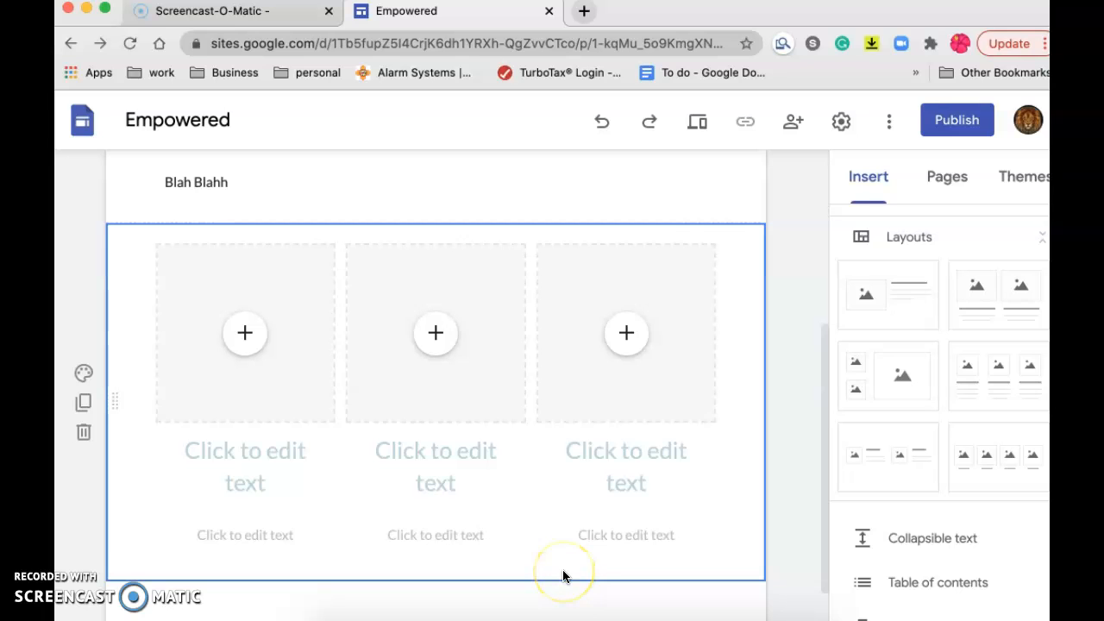
# Open the Unleash Da Paws site from the recent sites and examine its three-column basic packages section
pyautogui.click(82, 129)
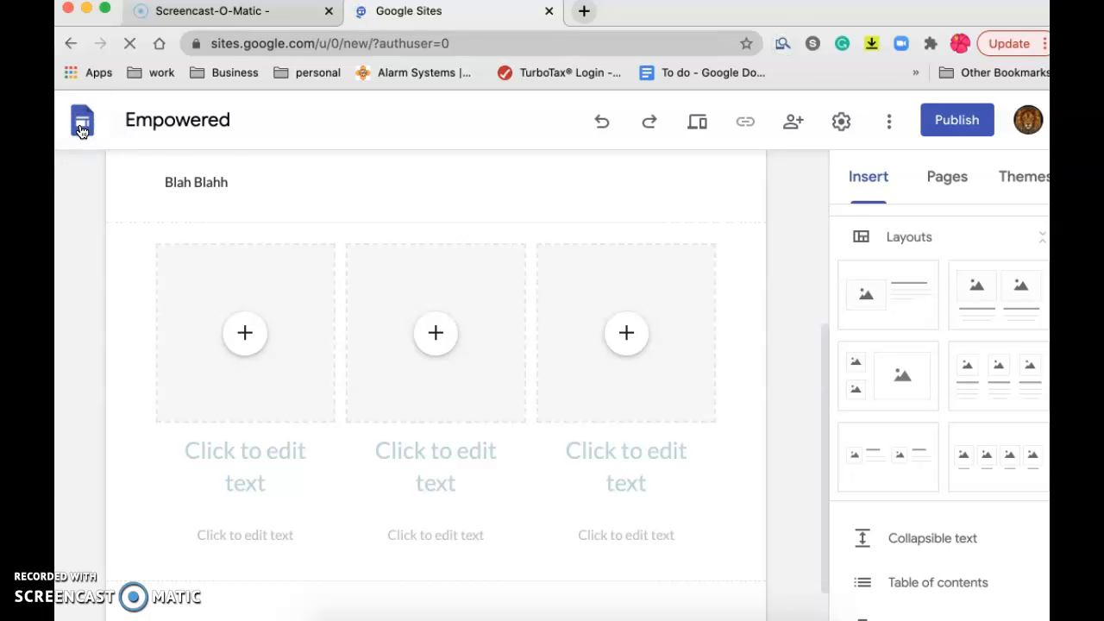
pyautogui.scroll(-2, 469, 478)
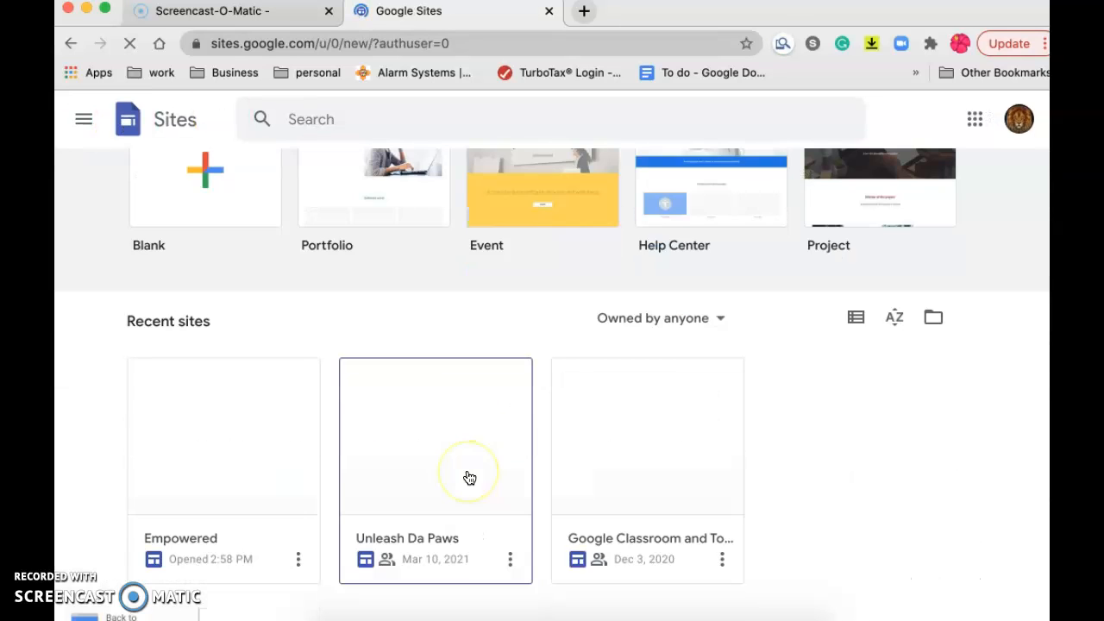
pyautogui.click(440, 487)
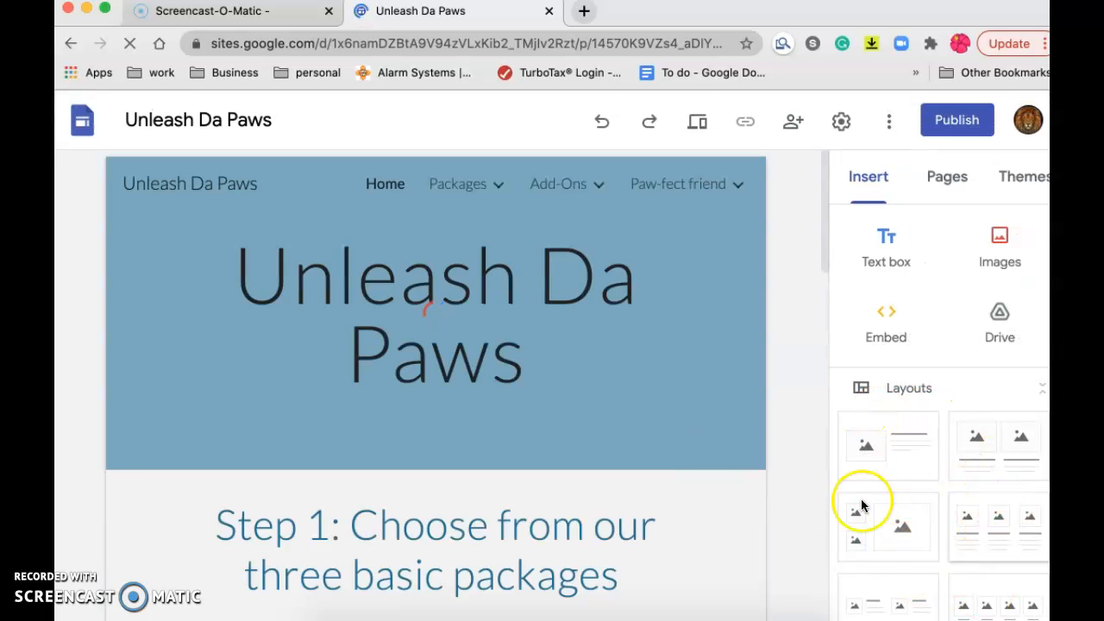
pyautogui.scroll(-5, 743, 497)
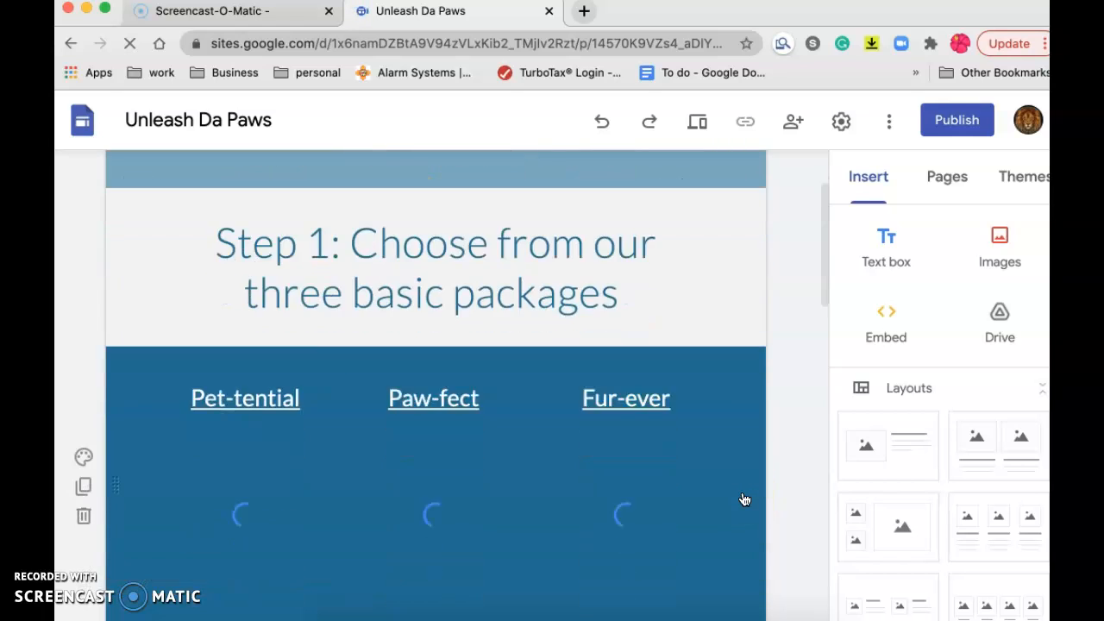
pyautogui.scroll(-1, 745, 500)
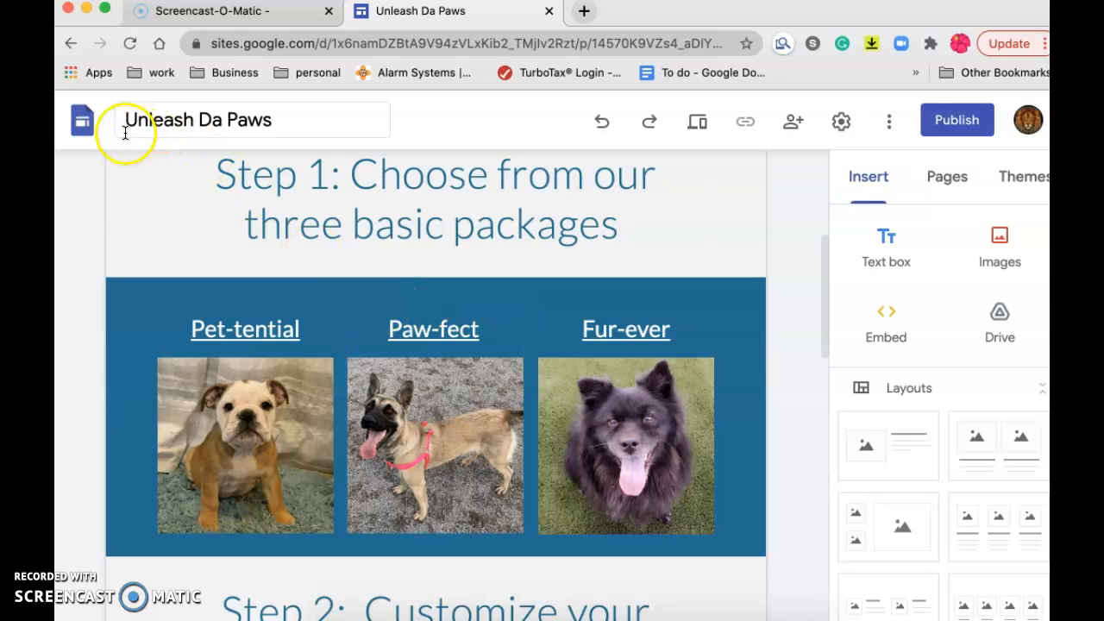
# Return to the recent sites list and reopen the Empowered site for editing
pyautogui.click(90, 144)
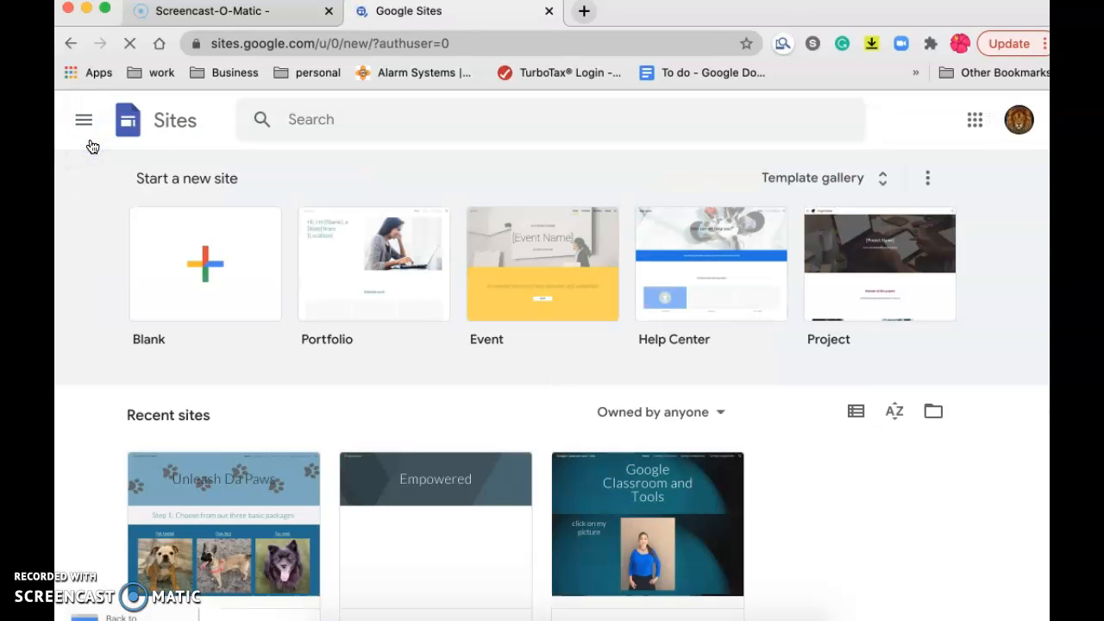
pyautogui.click(237, 453)
pyautogui.click(409, 528)
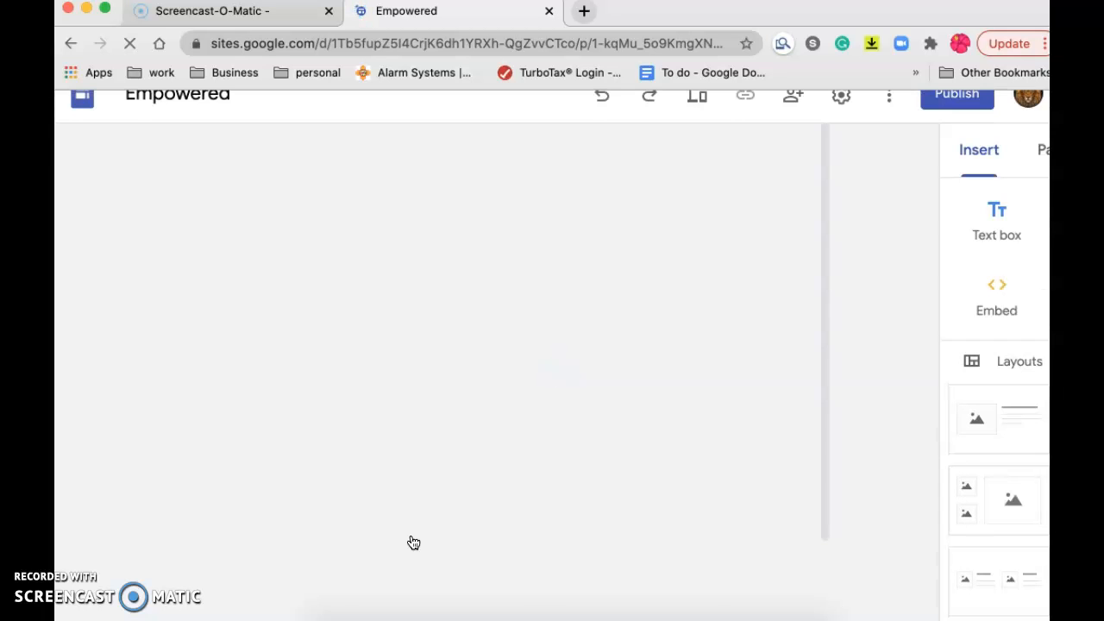
# Insert a table of contents between the header and the Blah Blahh text
pyautogui.scroll(-3, 1006, 535)
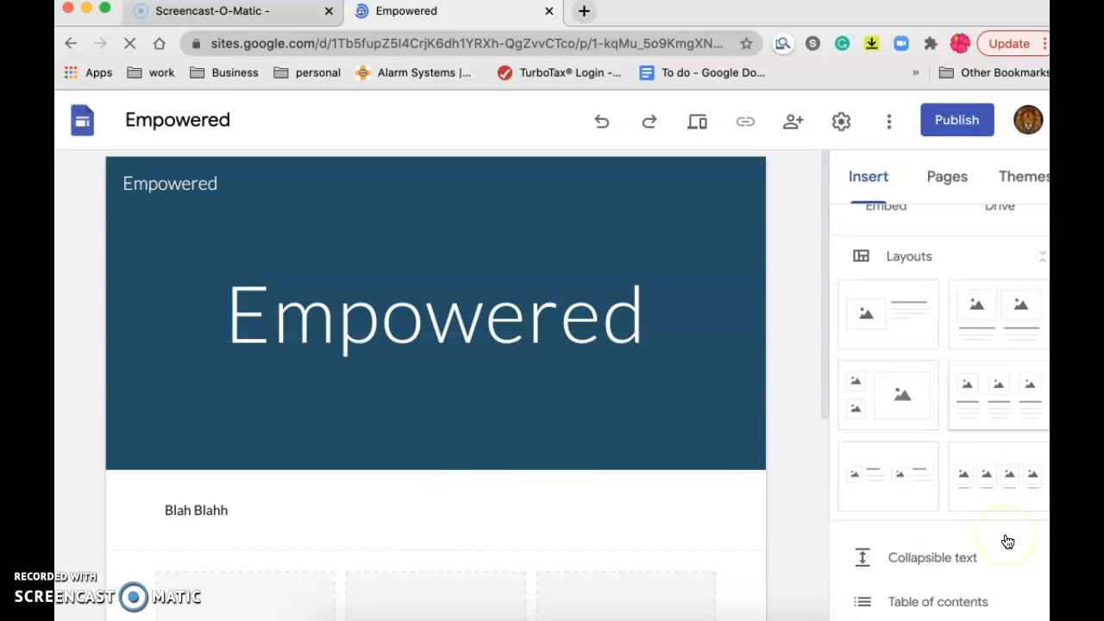
pyautogui.scroll(-5, 1006, 541)
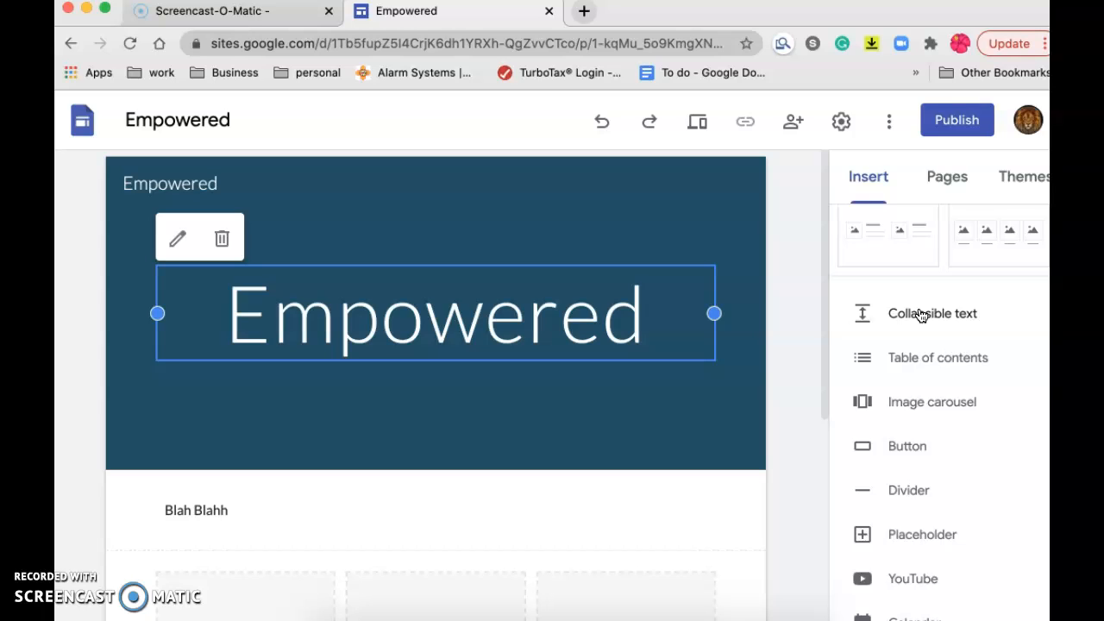
pyautogui.click(915, 365)
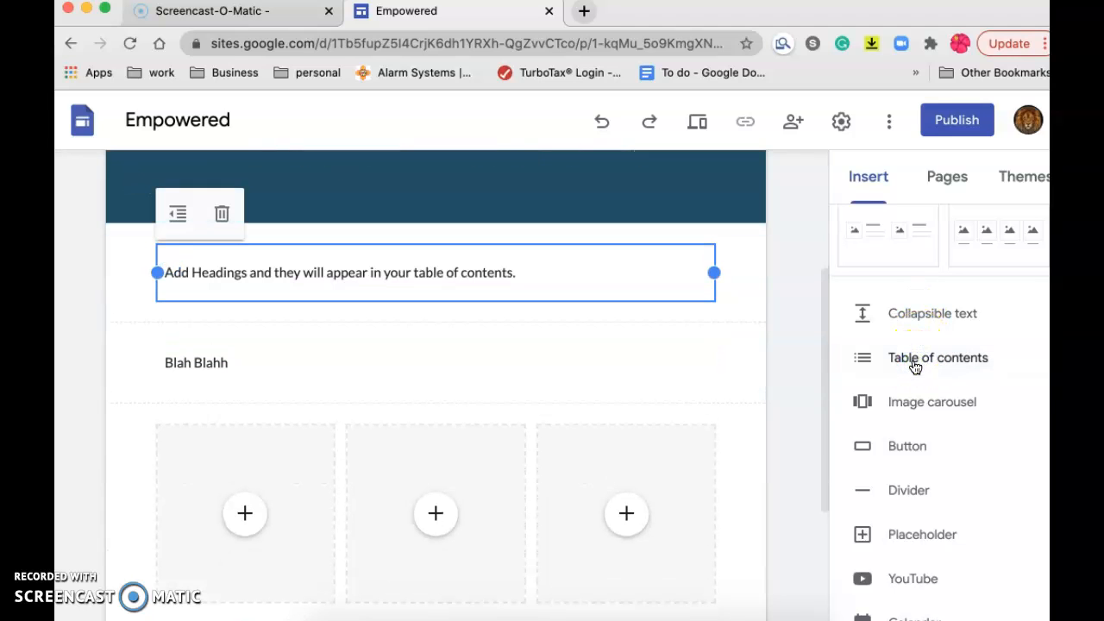
pyautogui.click(906, 409)
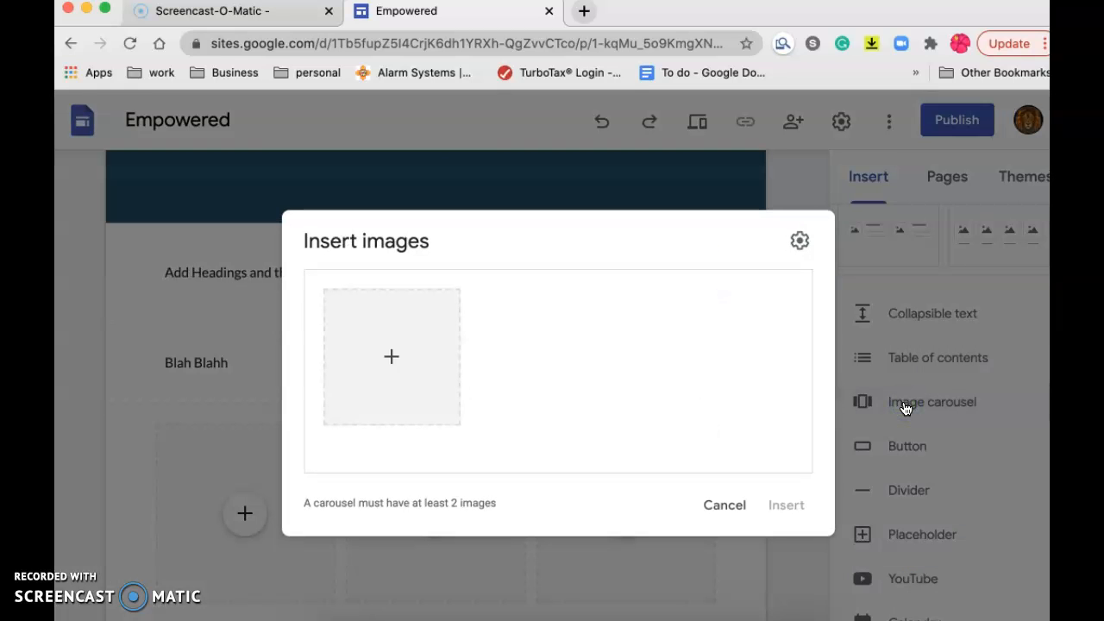
pyautogui.click(365, 336)
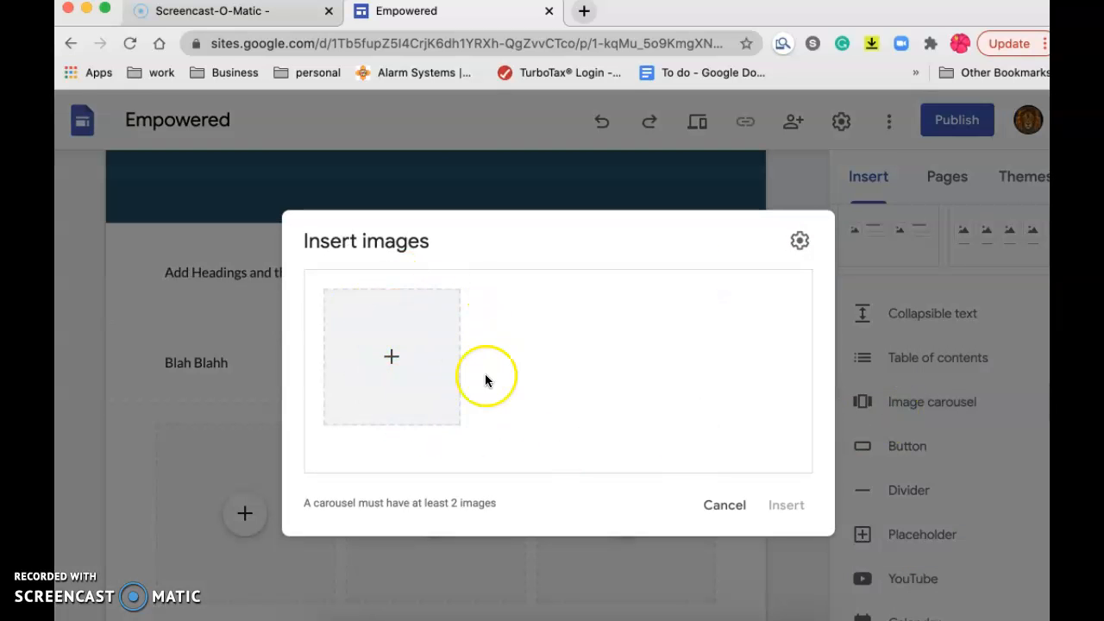
pyautogui.click(727, 506)
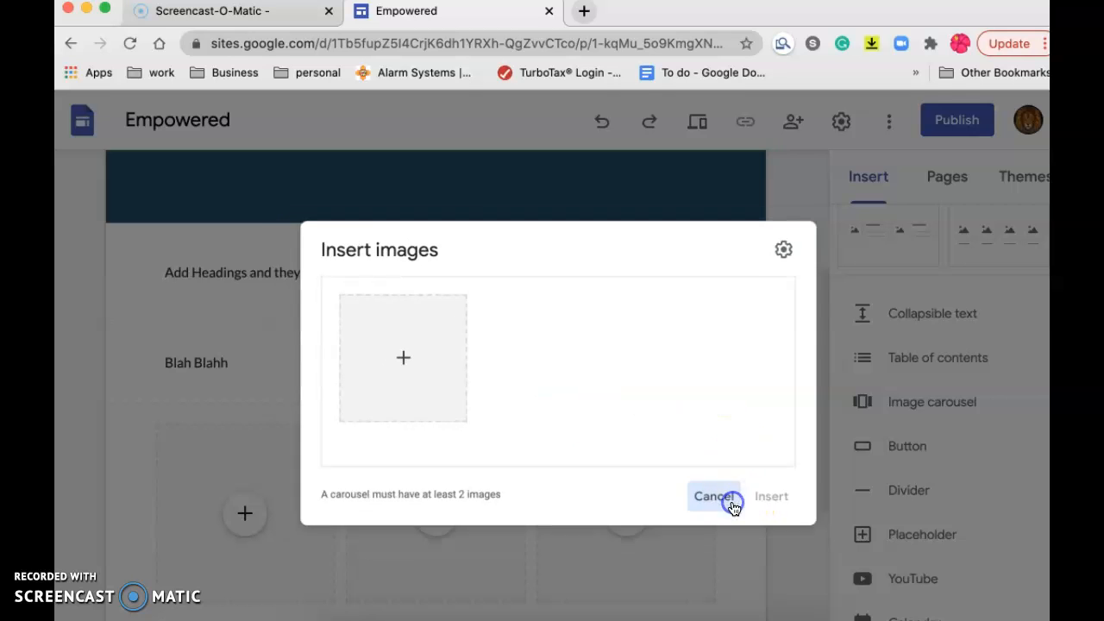
# Start inserting a button on the page and name it click here
pyautogui.scroll(-3, 966, 506)
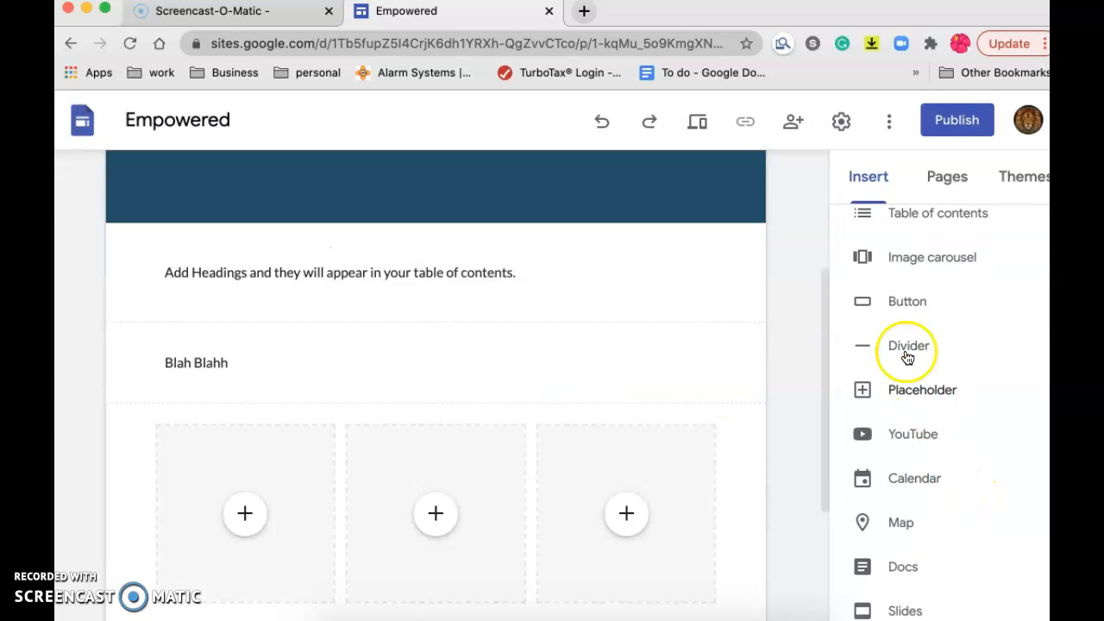
pyautogui.click(905, 301)
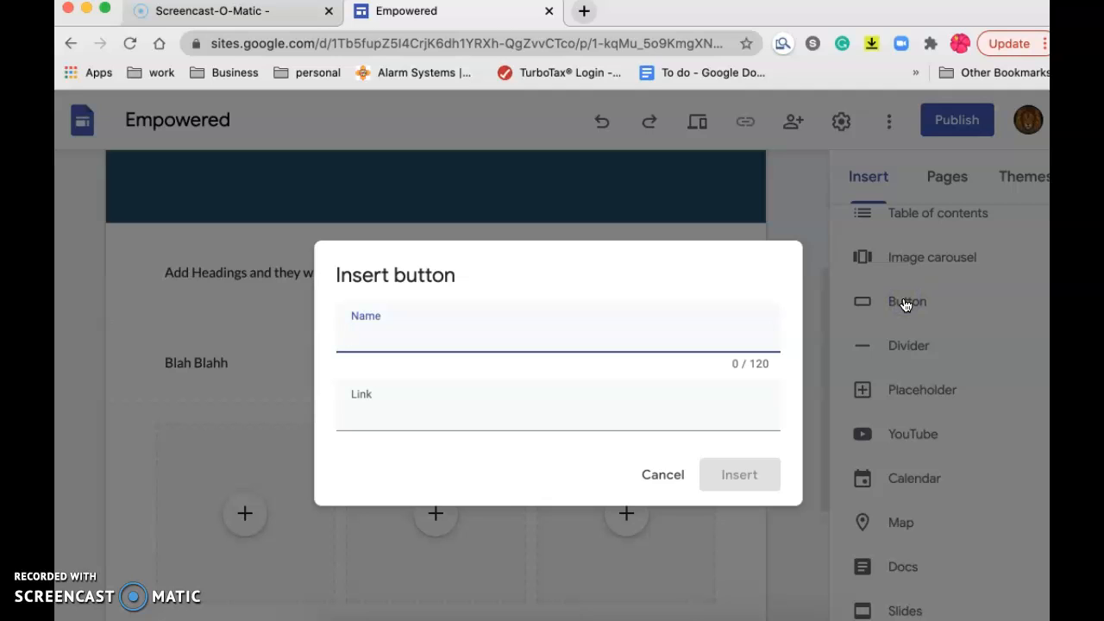
pyautogui.write('click here')
pyautogui.click(455, 417)
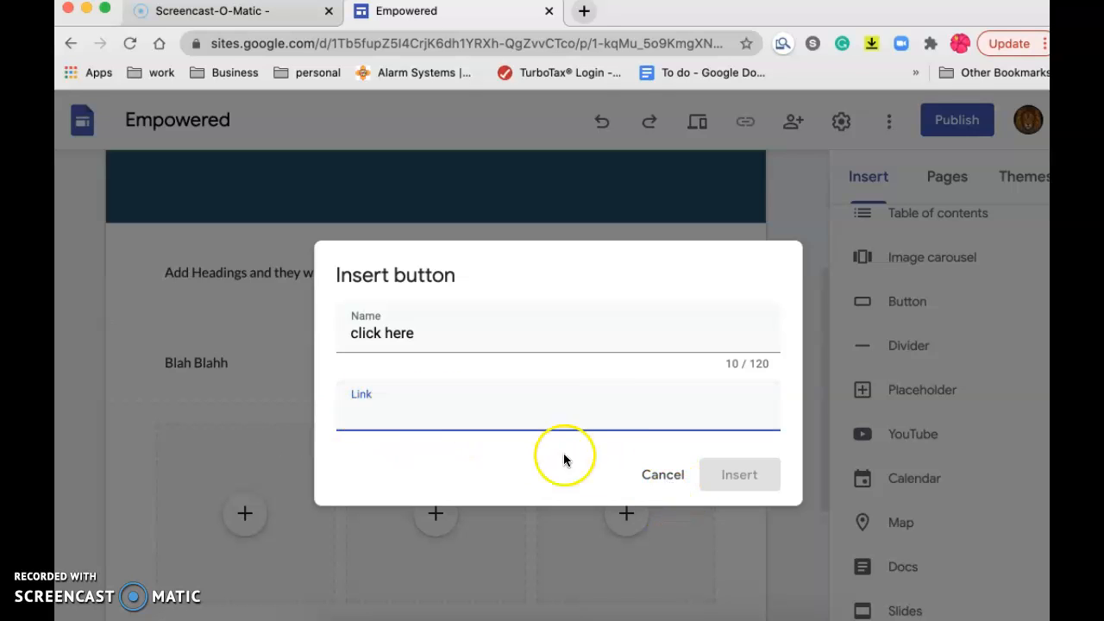
pyautogui.click(586, 12)
pyautogui.write('gogol')
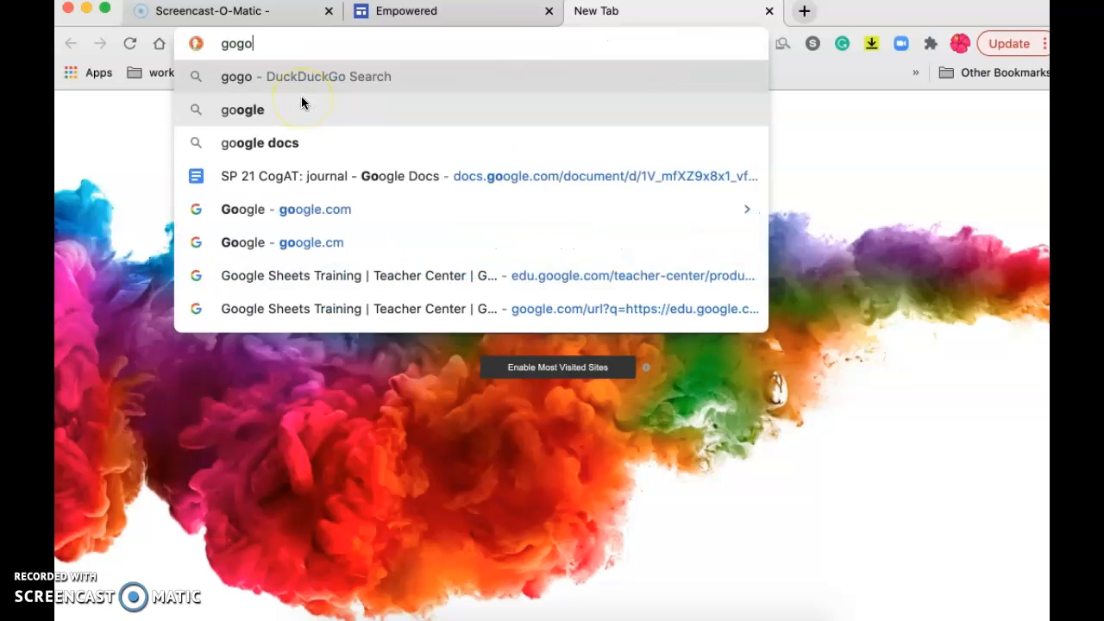
pyautogui.press('BackSpace')
pyautogui.press('BackSpace')
pyautogui.press('BackSpace')
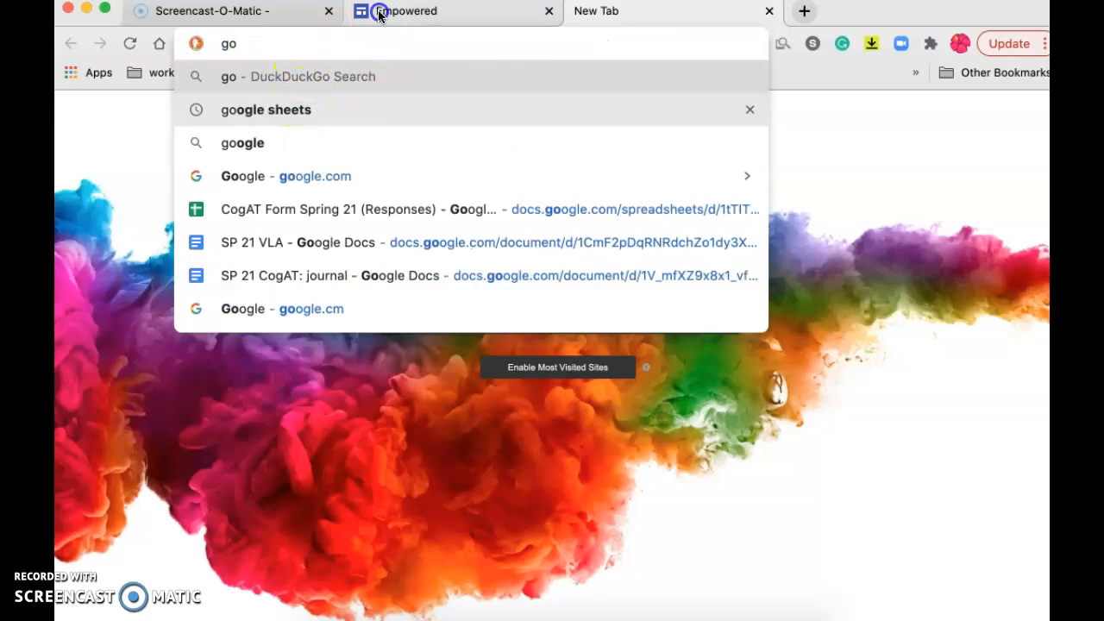
pyautogui.click(369, 10)
# Set the click here button's link to google.com, insert the button, and widen it on the page
pyautogui.write('goog')
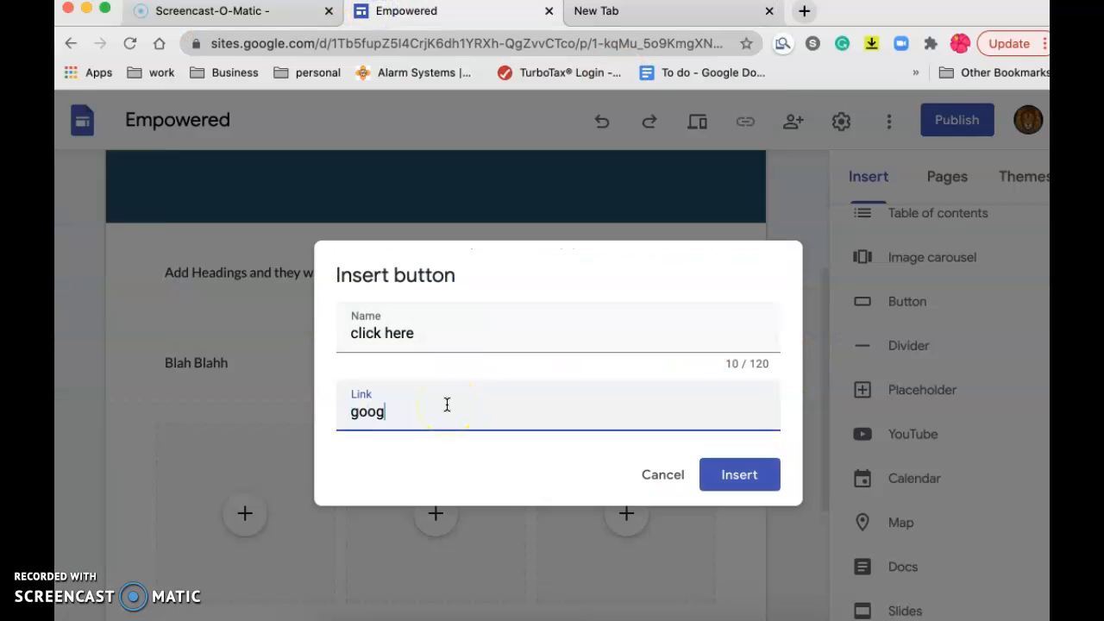
pyautogui.write('le.com')
pyautogui.click(749, 485)
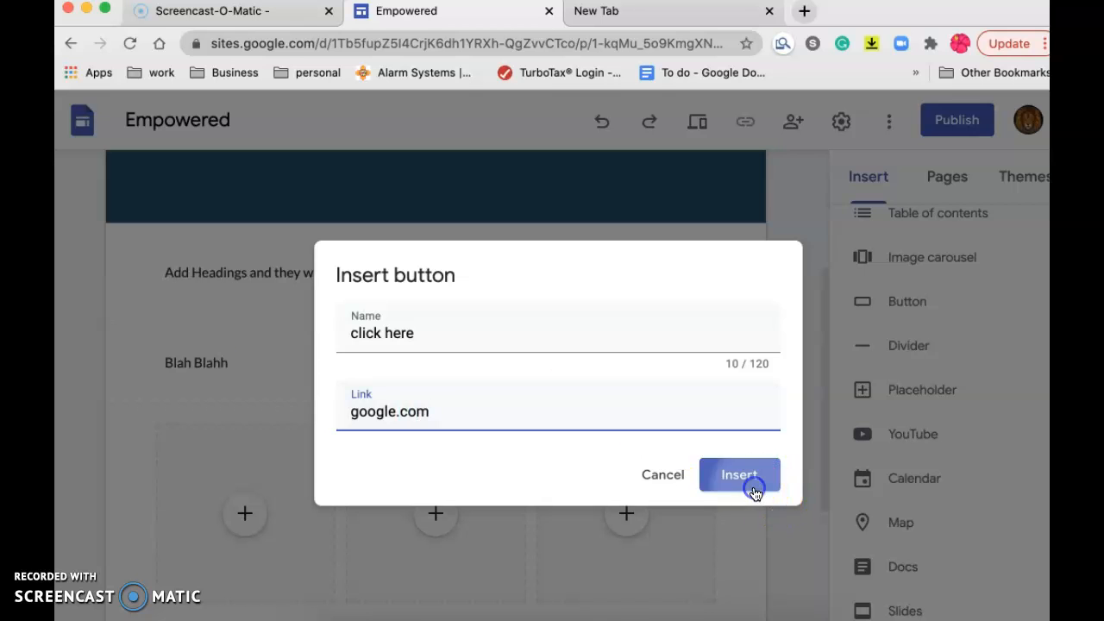
pyautogui.moveTo(238, 267); pyautogui.dragTo(360, 264)
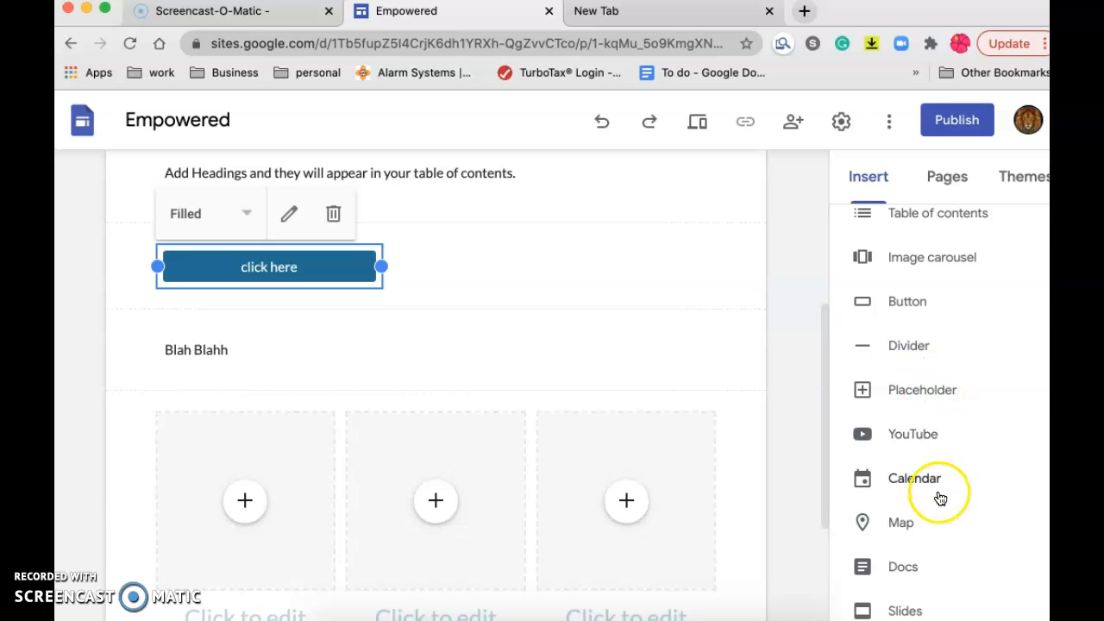
# Insert a divider above the Blah Blahh section and set that section's background to Emphasis 2
pyautogui.scroll(-1, 932, 426)
pyautogui.click(908, 295)
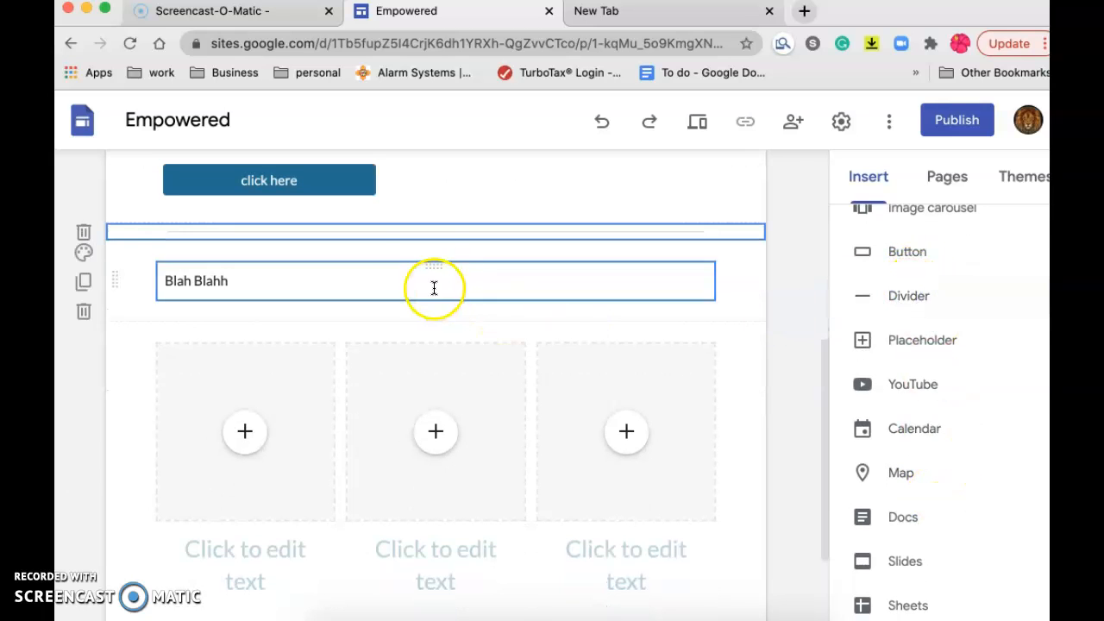
pyautogui.click(84, 255)
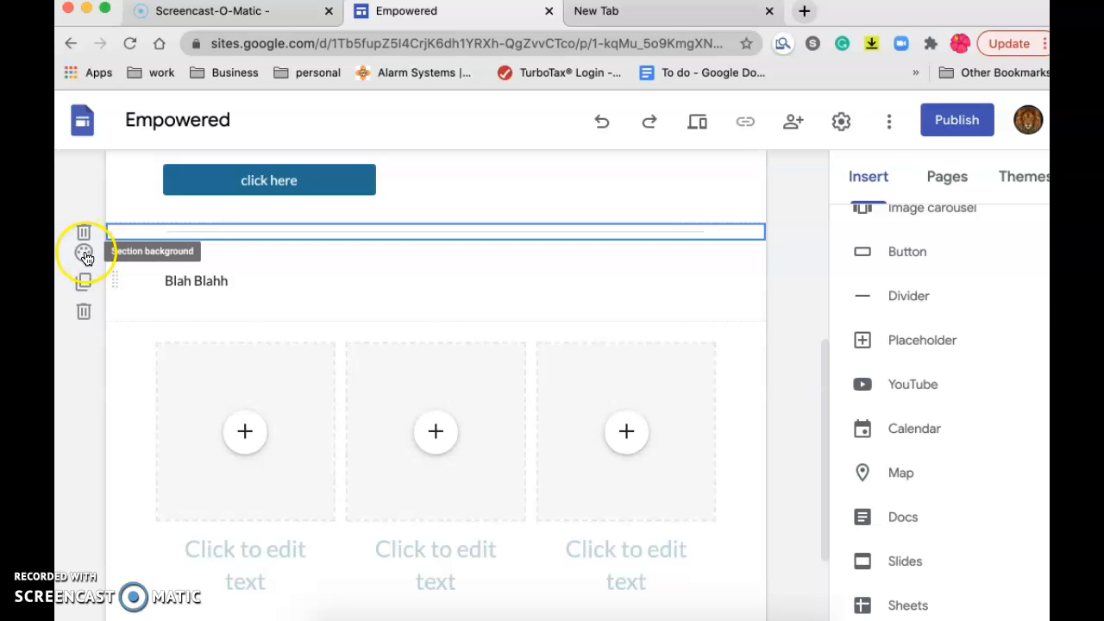
pyautogui.moveTo(248, 412)
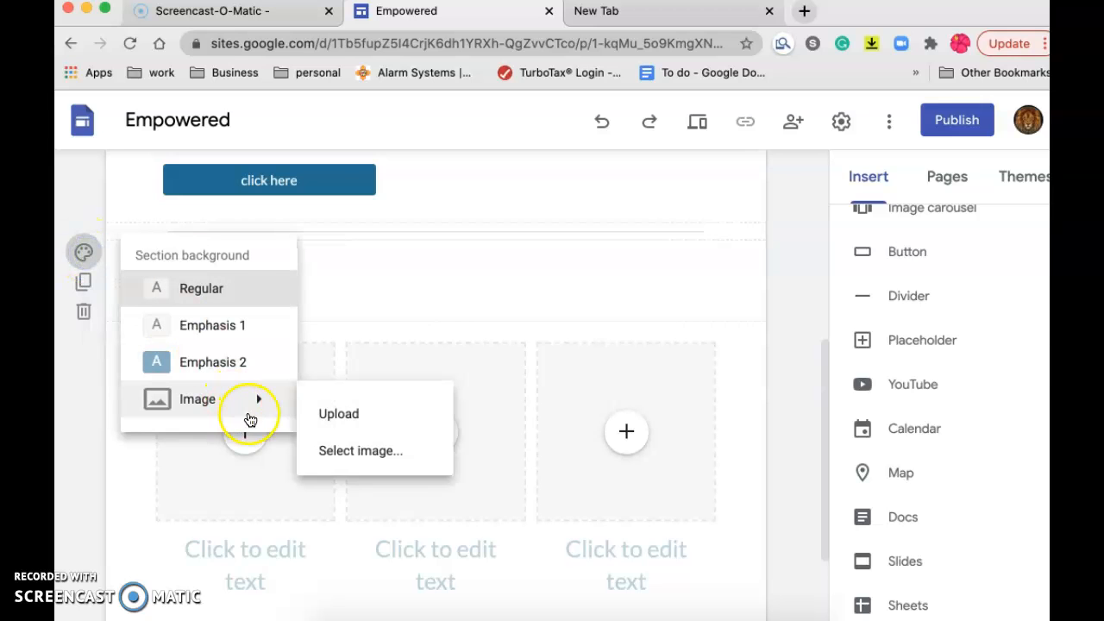
pyautogui.click(234, 362)
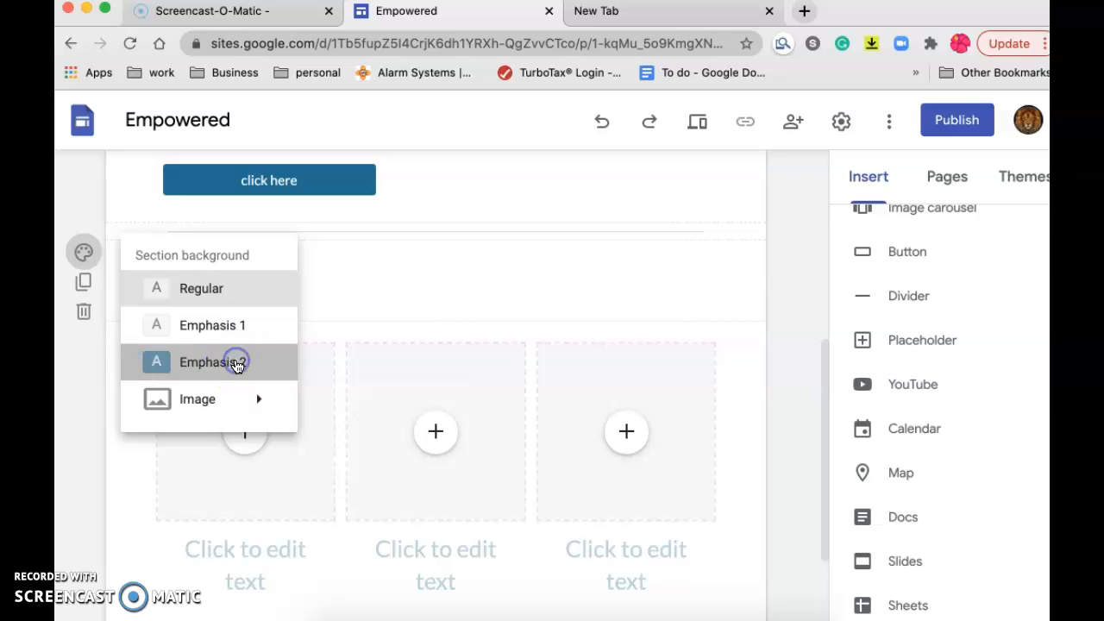
pyautogui.click(83, 284)
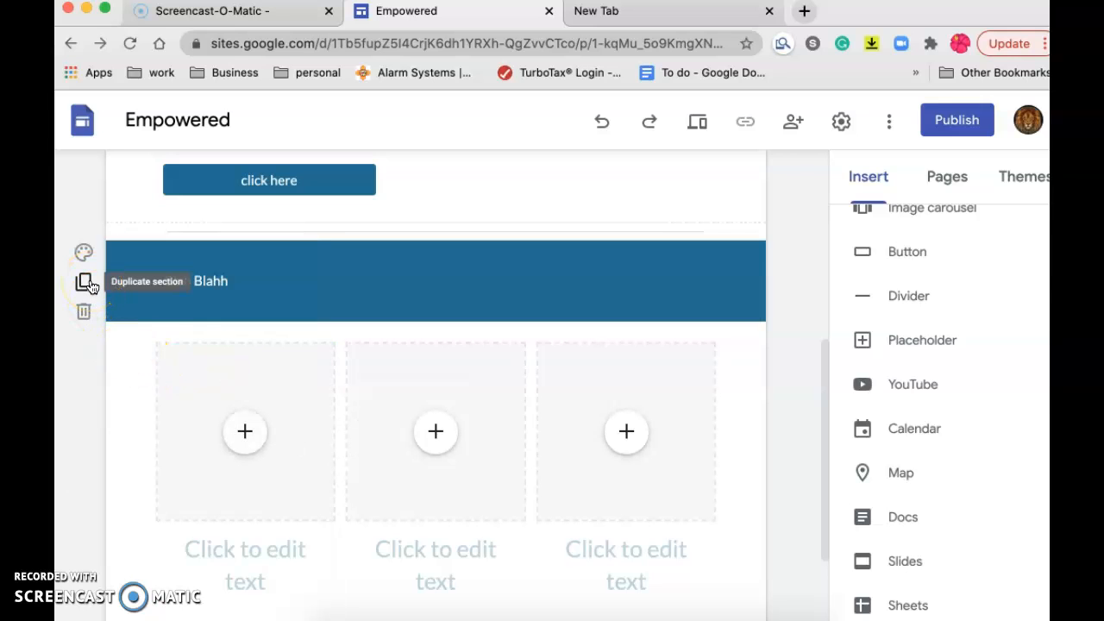
pyautogui.click(83, 316)
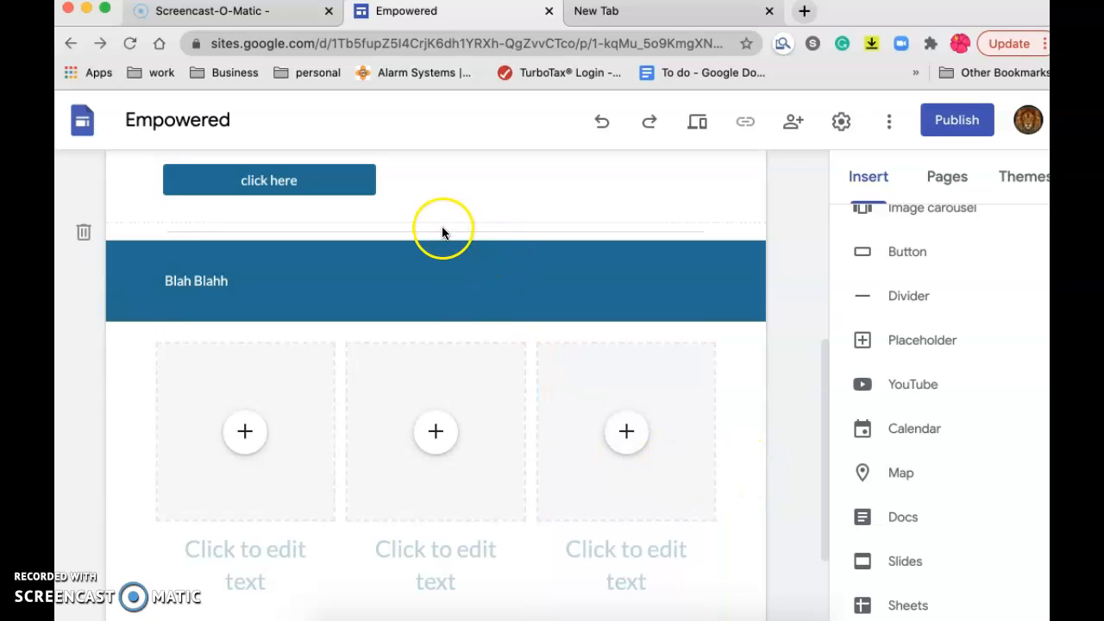
pyautogui.click(425, 300)
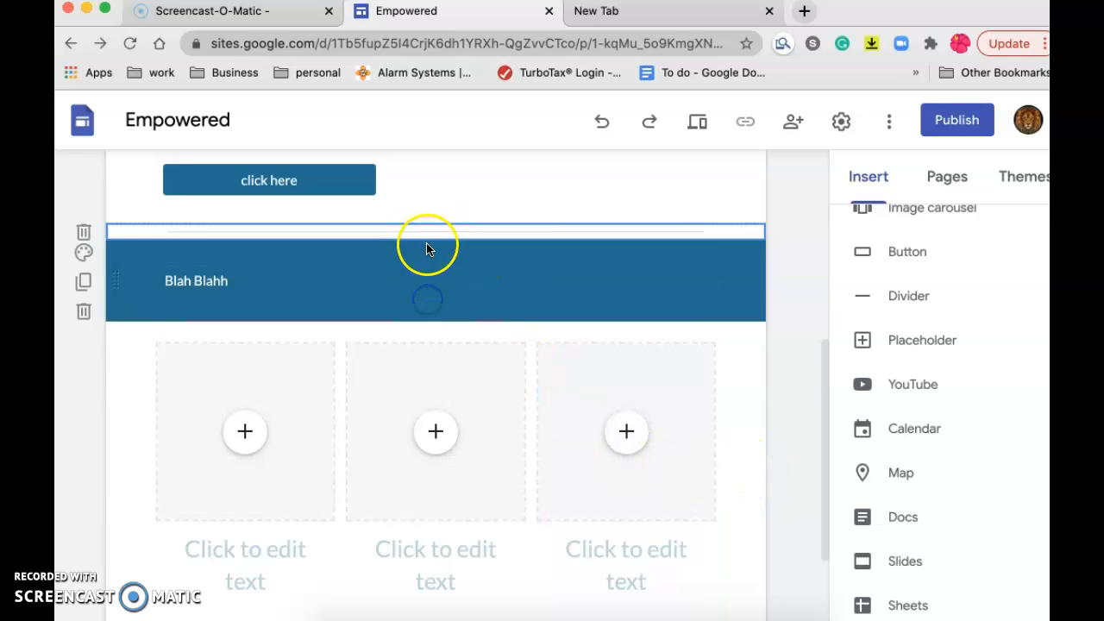
# Insert a placeholder at the end of the page and view its file type options, leaving its settings as they are
pyautogui.click(918, 343)
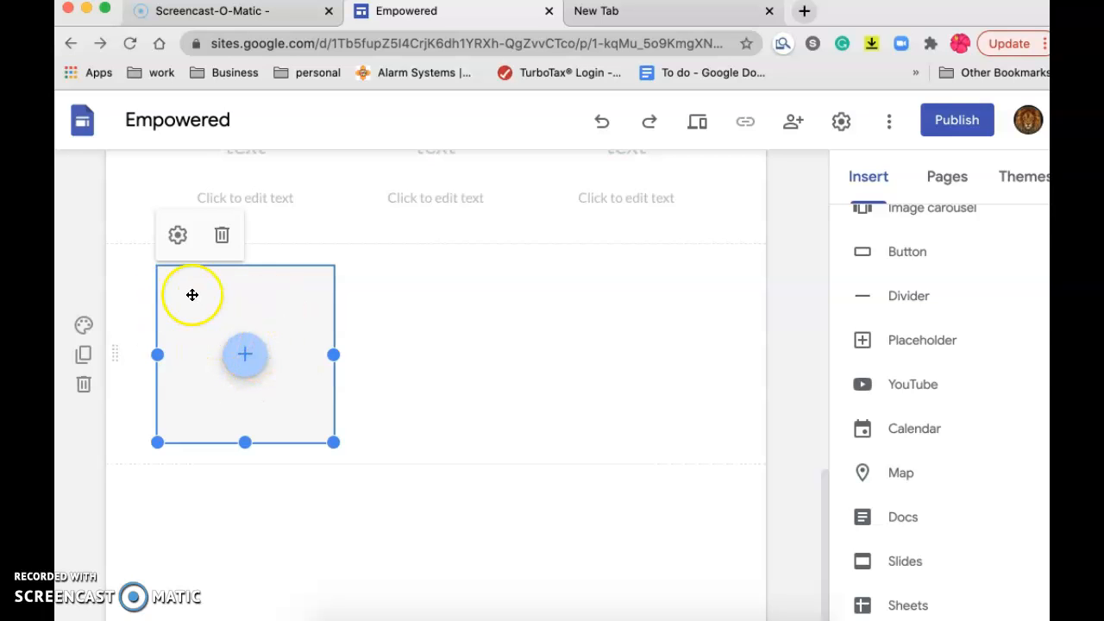
pyautogui.click(181, 246)
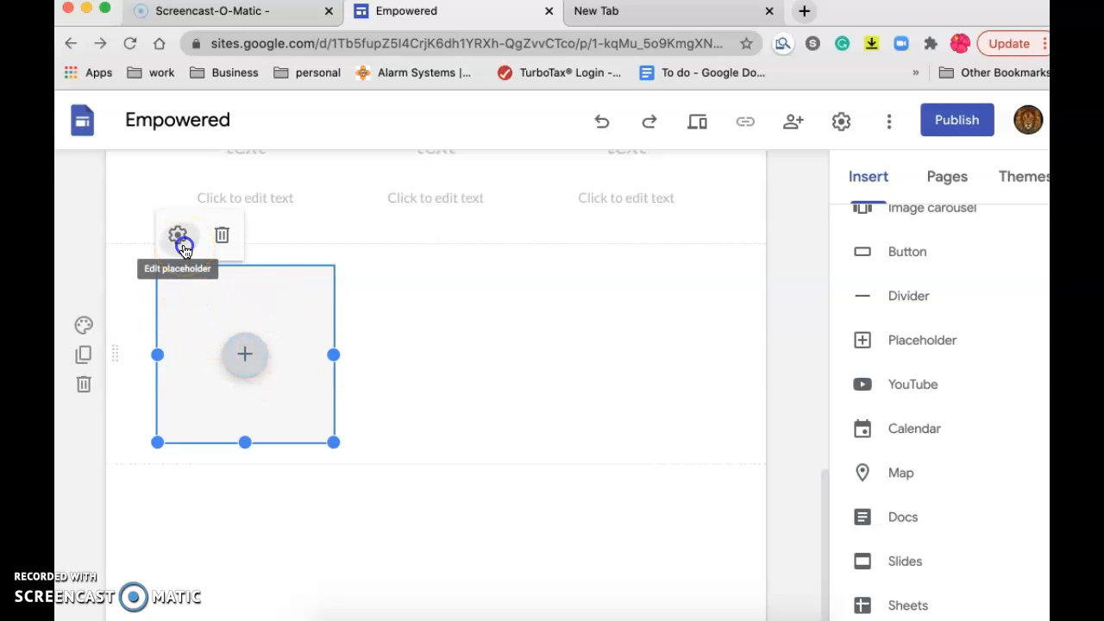
pyautogui.click(550, 405)
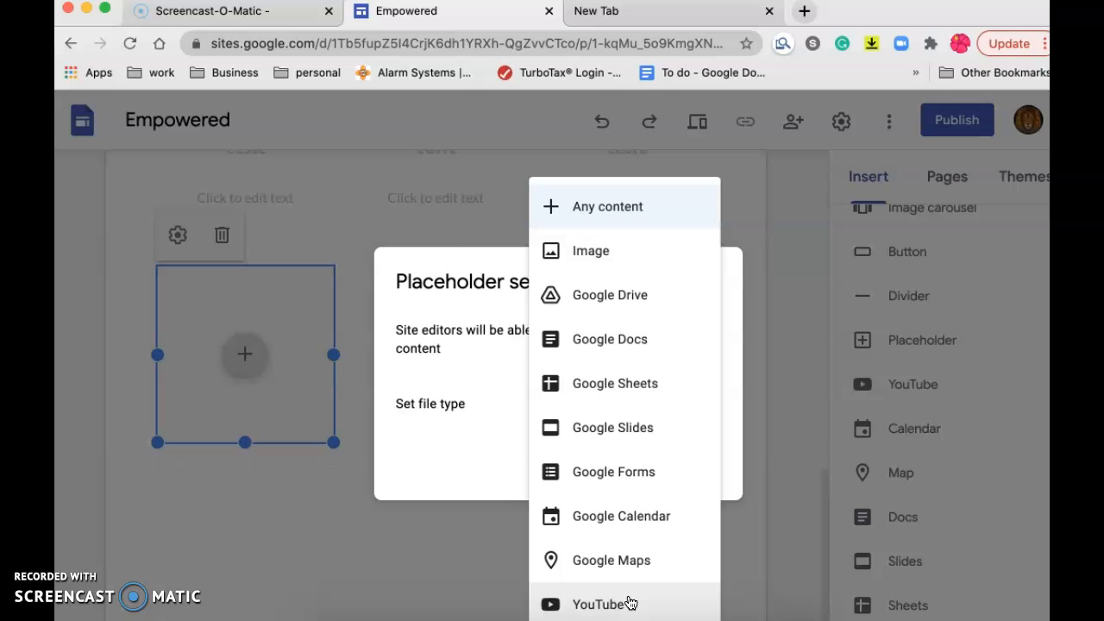
pyautogui.click(403, 538)
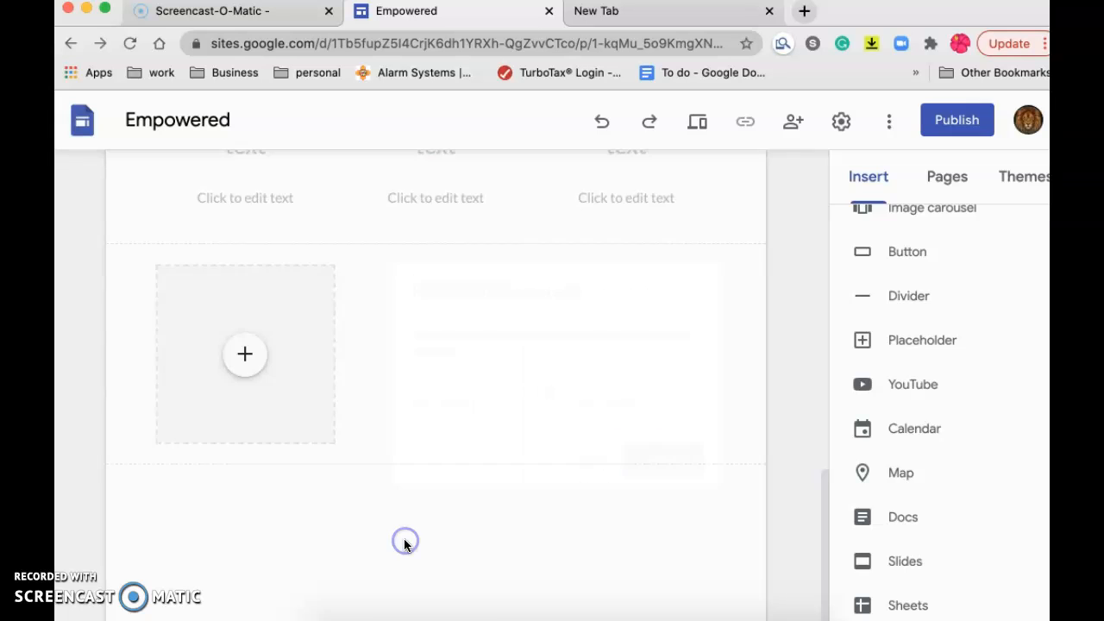
# Add a new page named painting to the site, leaving its custom path blank
pyautogui.scroll(-2, 964, 463)
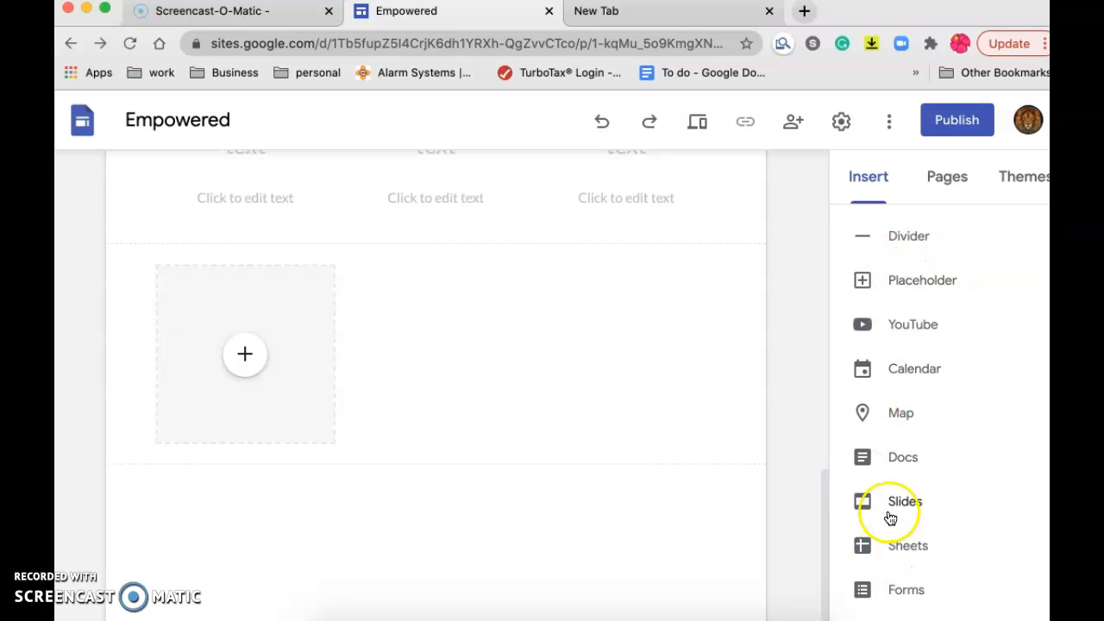
pyautogui.scroll(5, 648, 225)
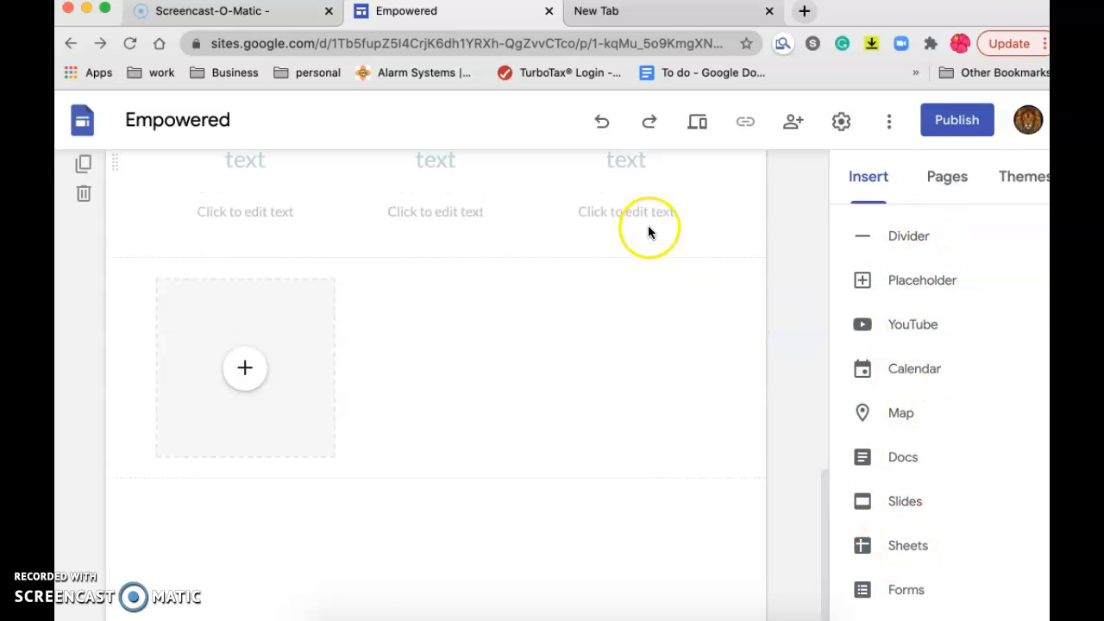
pyautogui.click(943, 178)
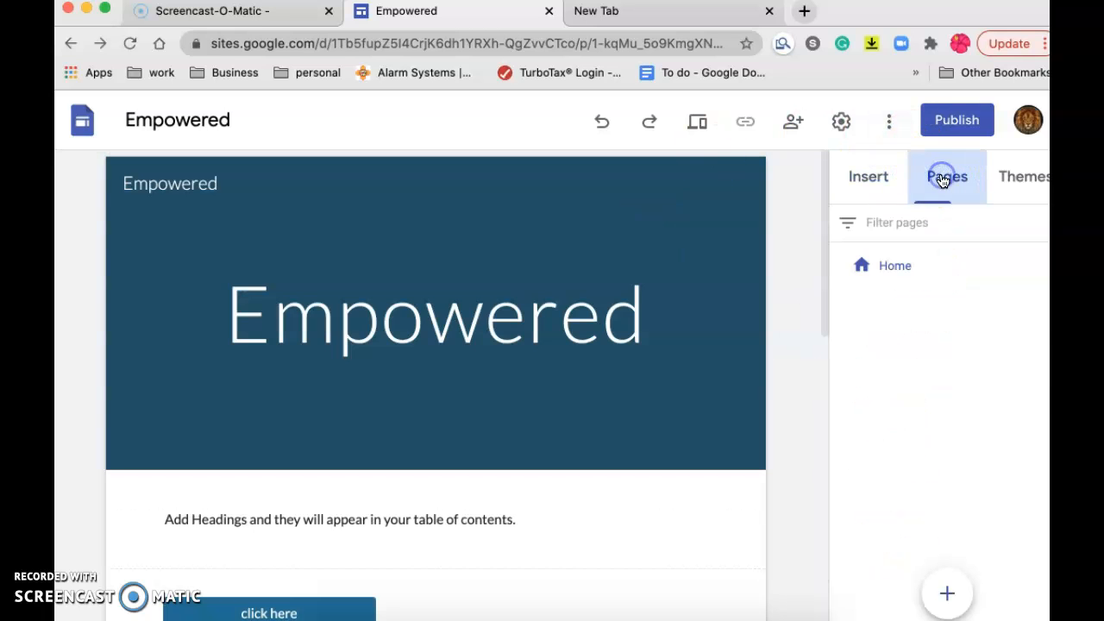
pyautogui.moveTo(952, 593)
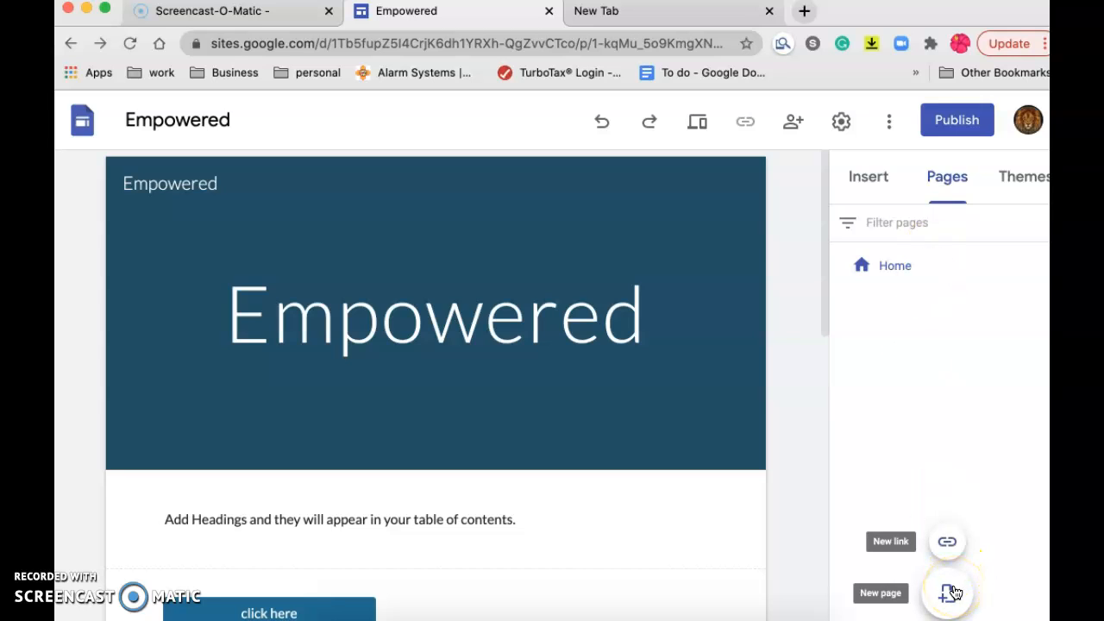
pyautogui.click(953, 592)
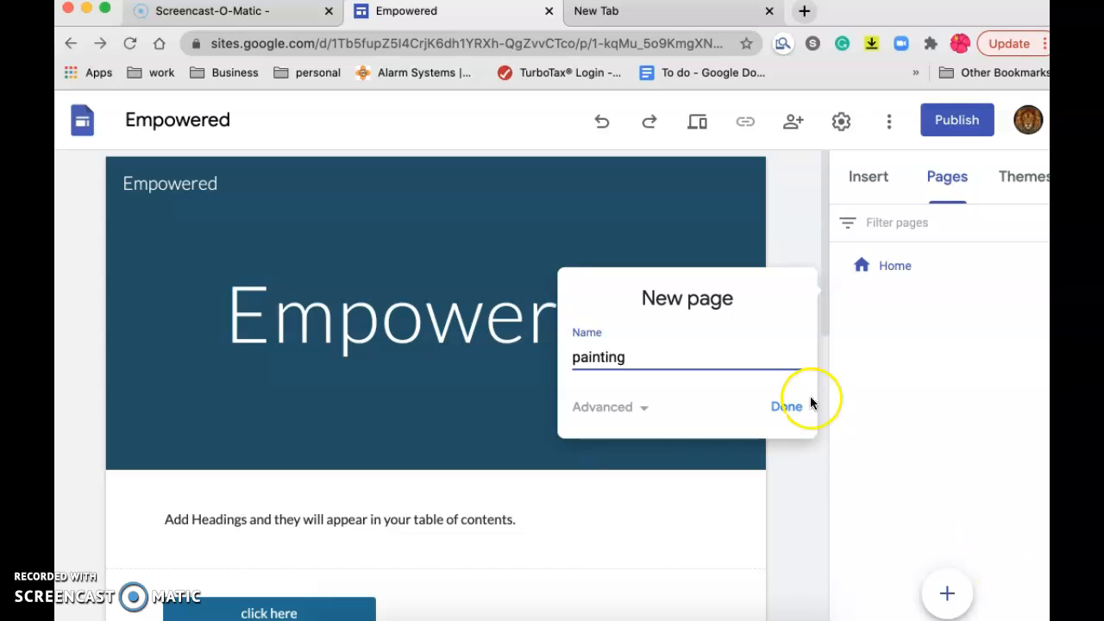
pyautogui.click(641, 408)
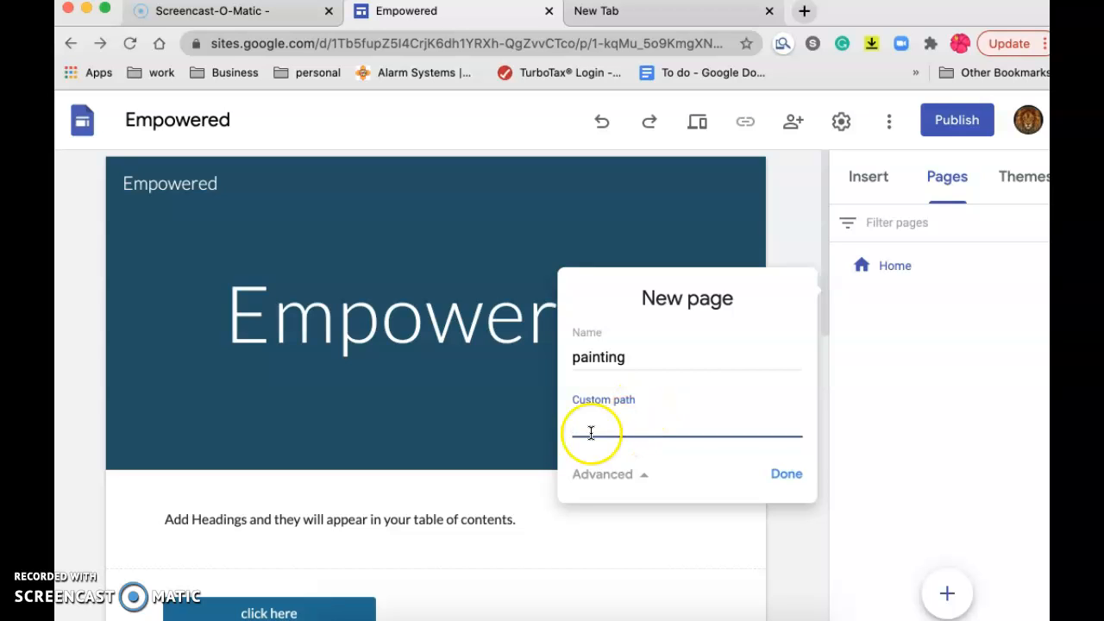
pyautogui.click(788, 476)
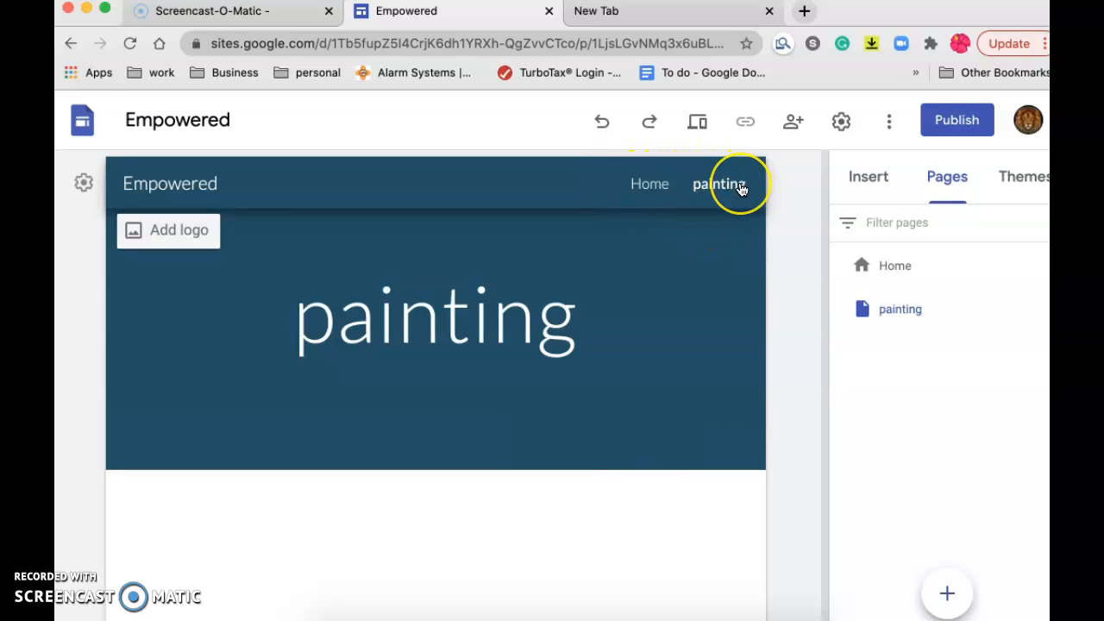
# Add a text box reading "here is this page" below the header of the painting page
pyautogui.click(901, 310)
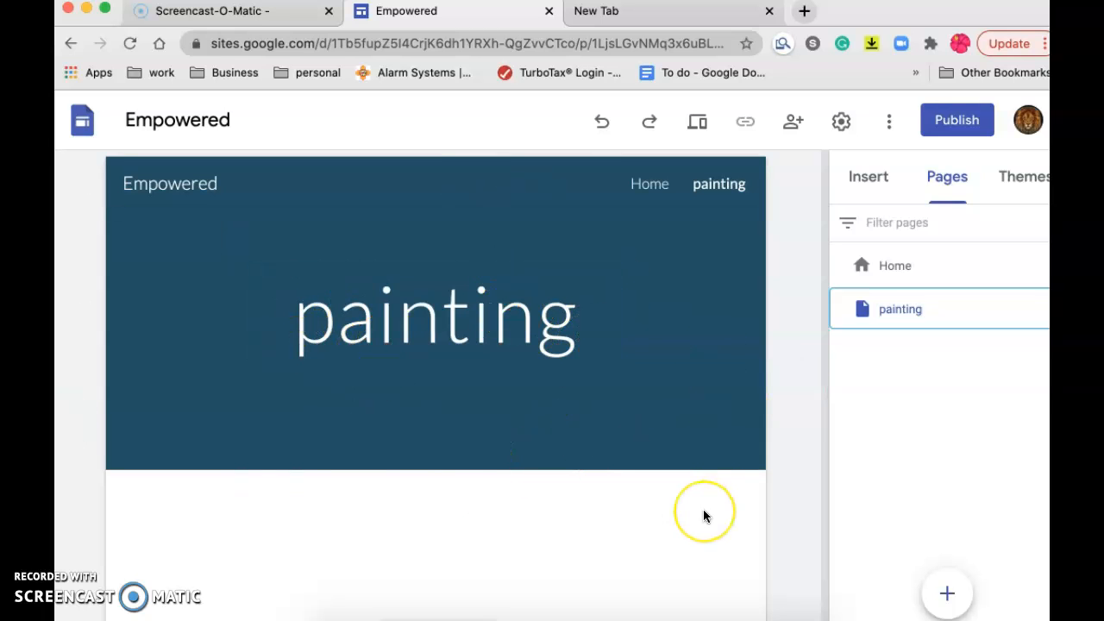
pyautogui.scroll(-1, 704, 516)
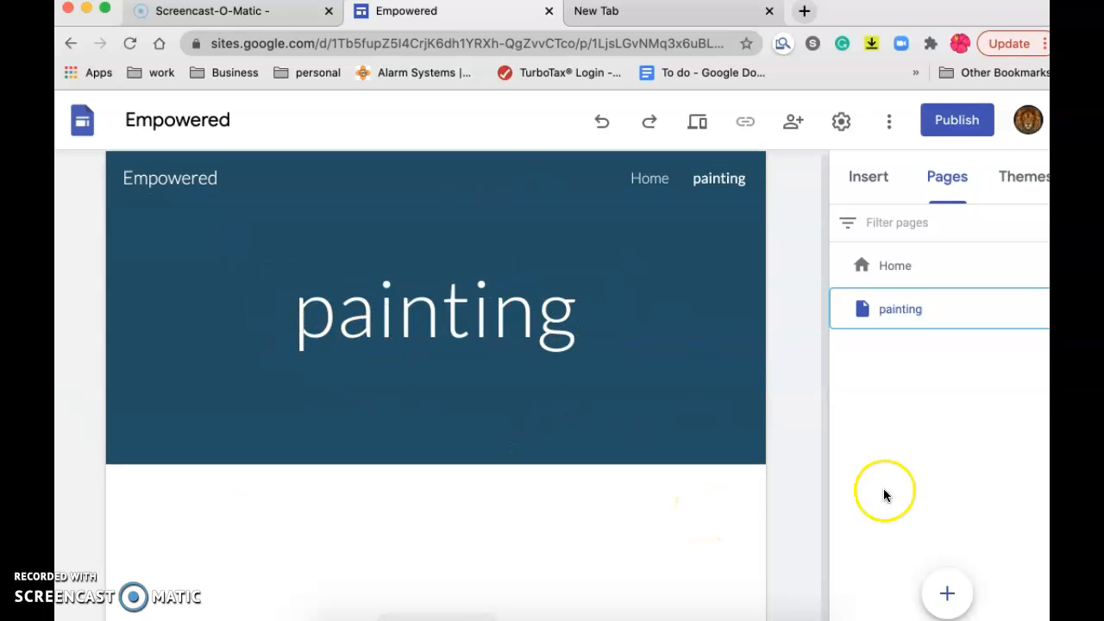
pyautogui.moveTo(947, 594)
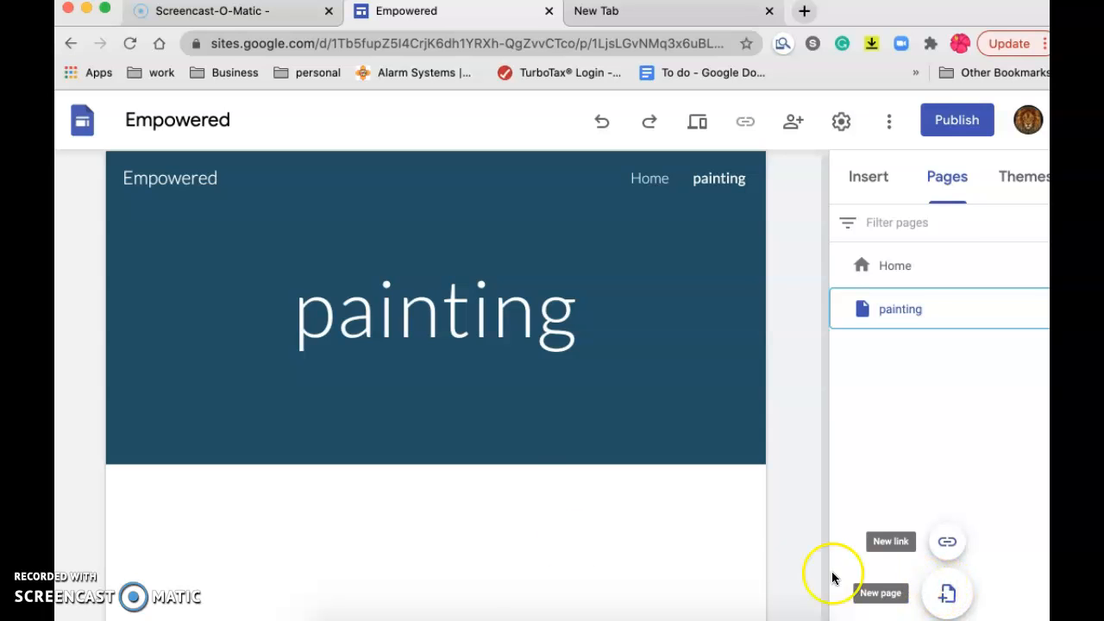
pyautogui.doubleClick(356, 509)
pyautogui.click(356, 510)
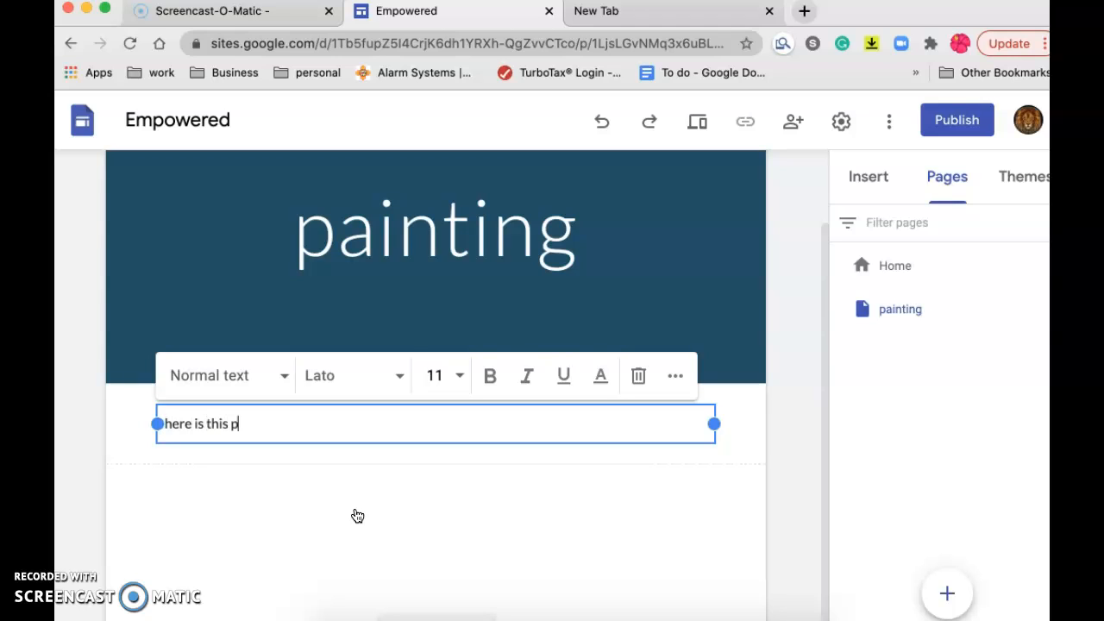
pyautogui.write('here is this page')
pyautogui.click(906, 464)
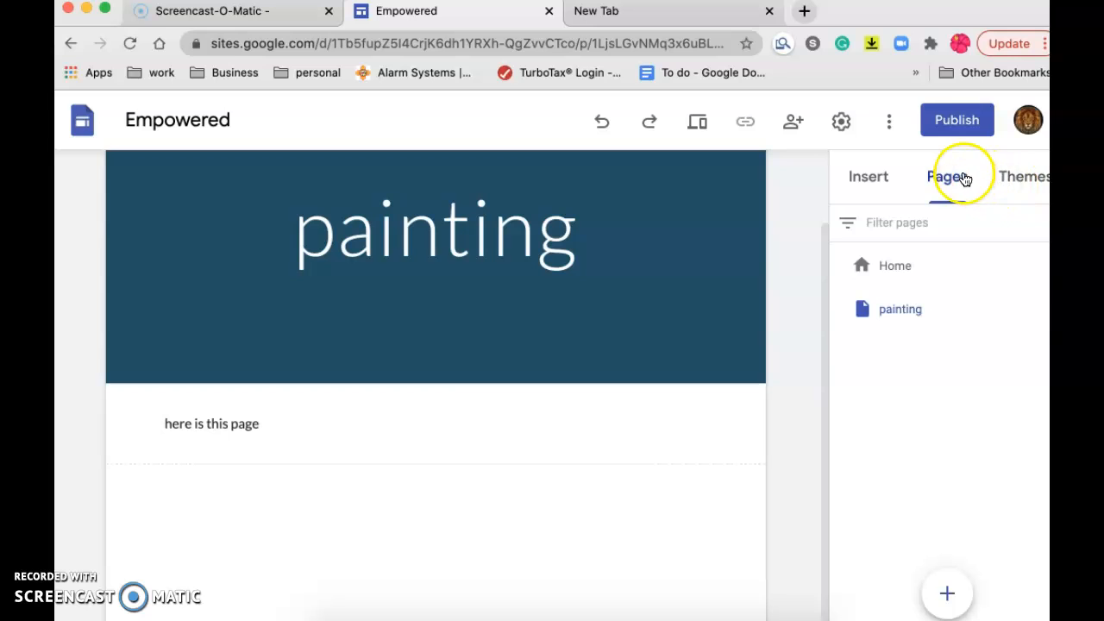
# Add another new page named buddy to the site
pyautogui.moveTo(950, 595)
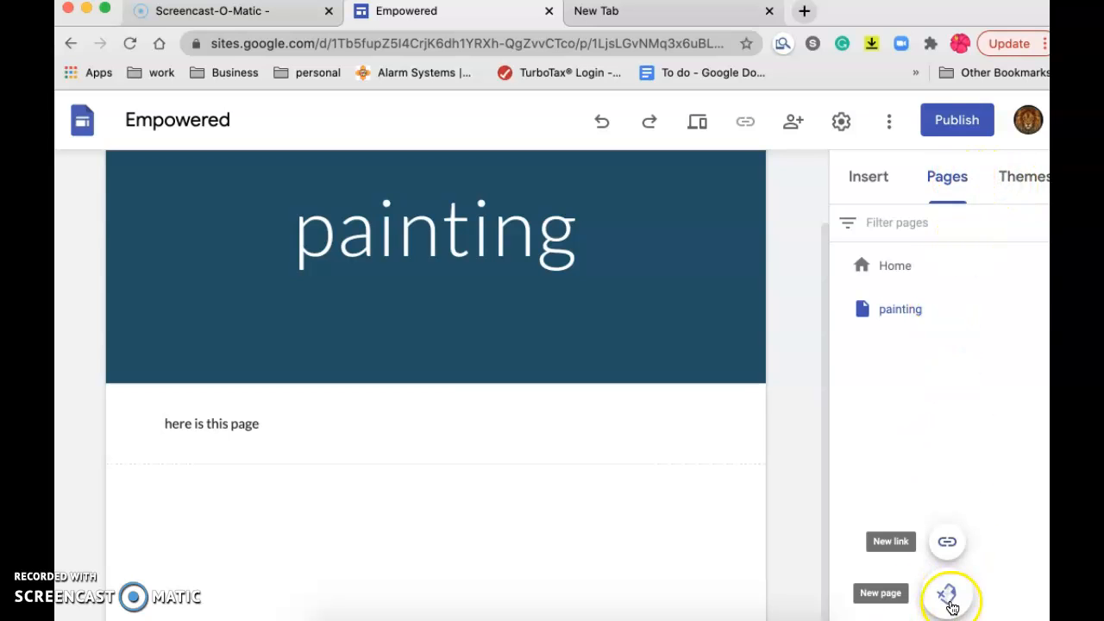
pyautogui.click(949, 596)
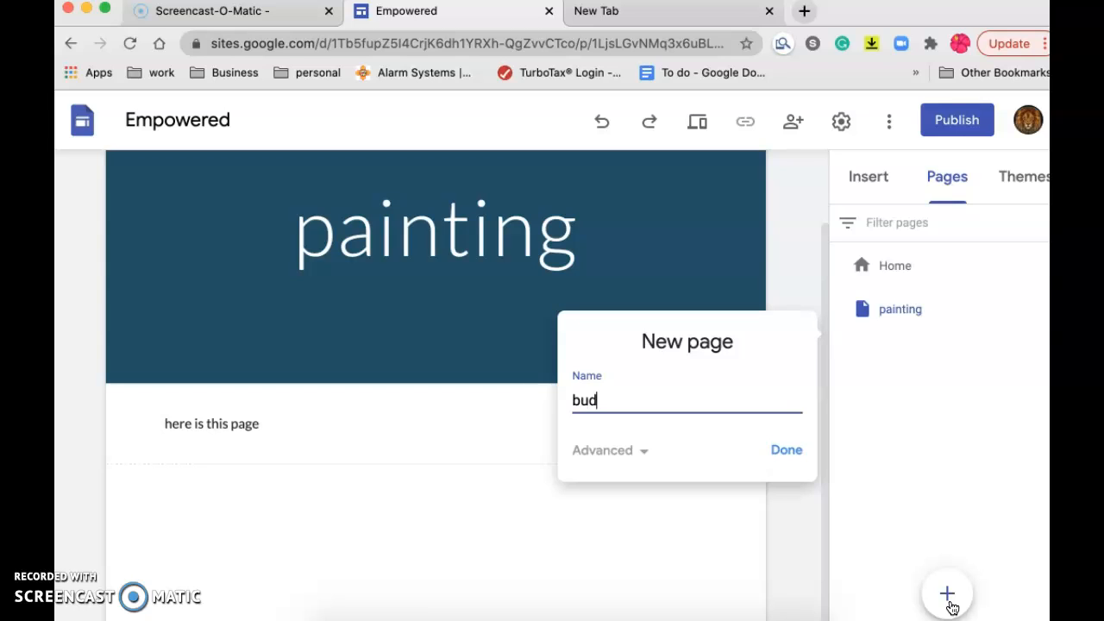
pyautogui.click(790, 448)
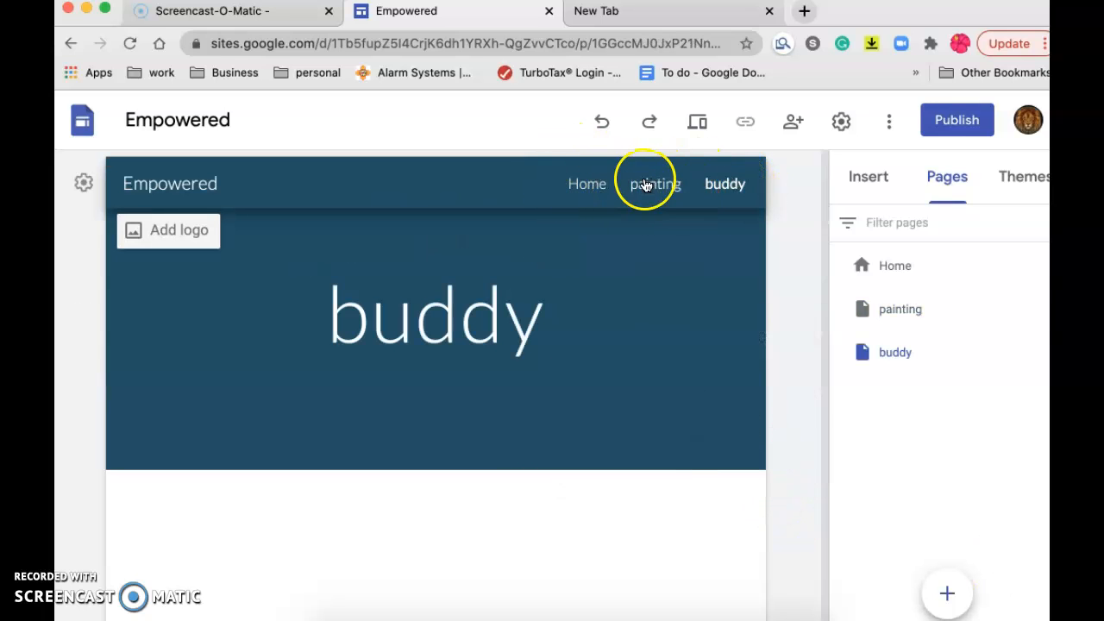
# Set the font style of the site's Simple theme to Classic
pyautogui.click(1021, 178)
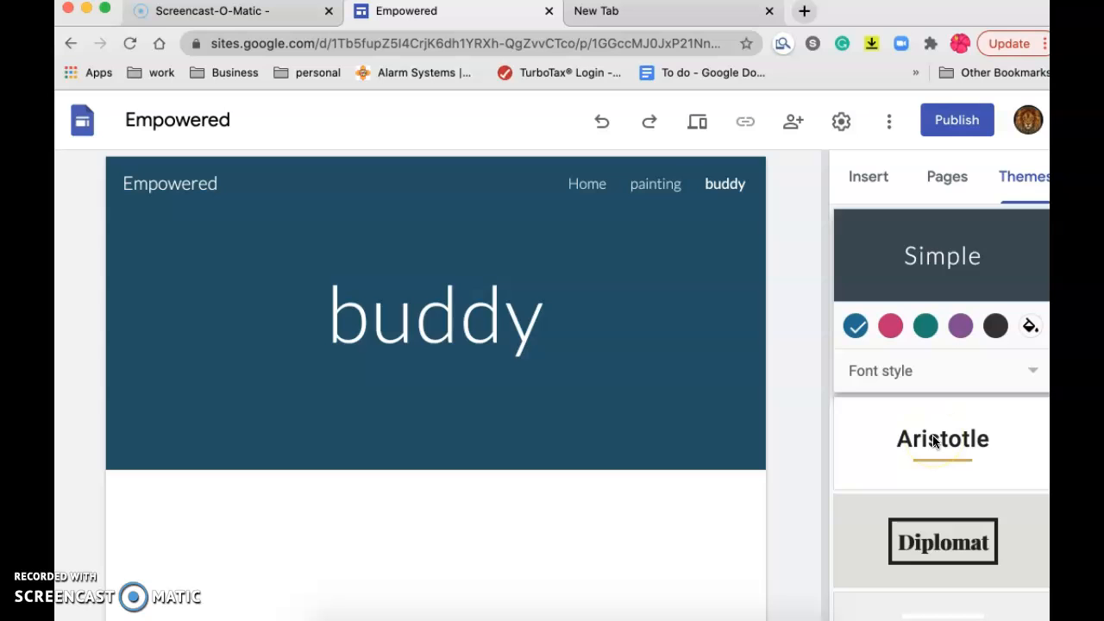
pyautogui.click(1023, 369)
pyautogui.click(963, 399)
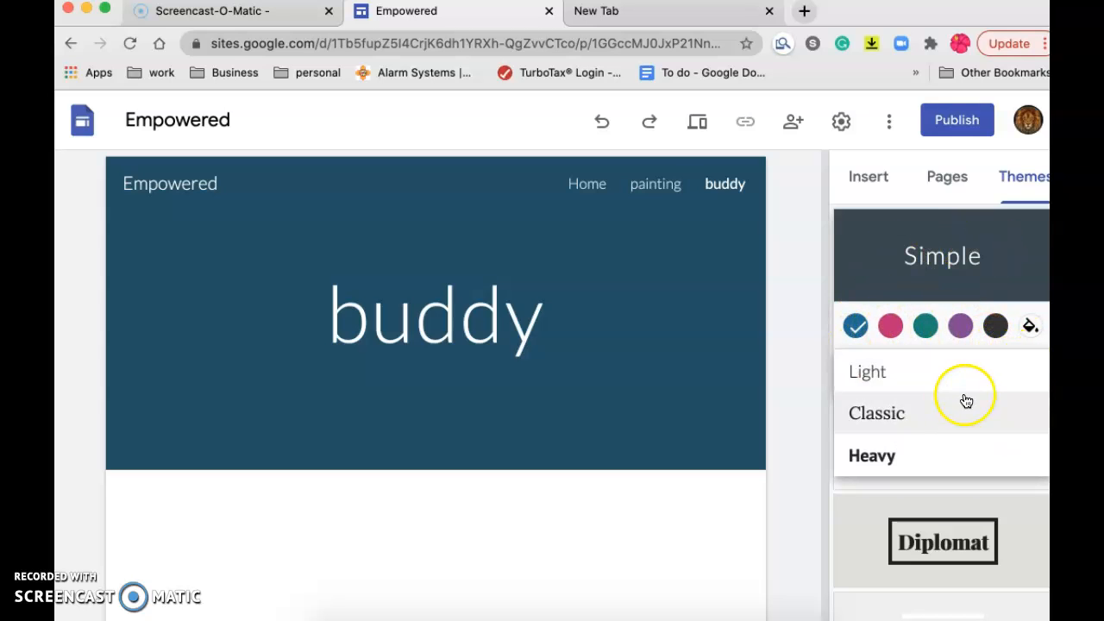
# Apply the Level theme to the site, try its pink color, and select its gray color
pyautogui.scroll(-1, 945, 457)
pyautogui.scroll(-2, 952, 505)
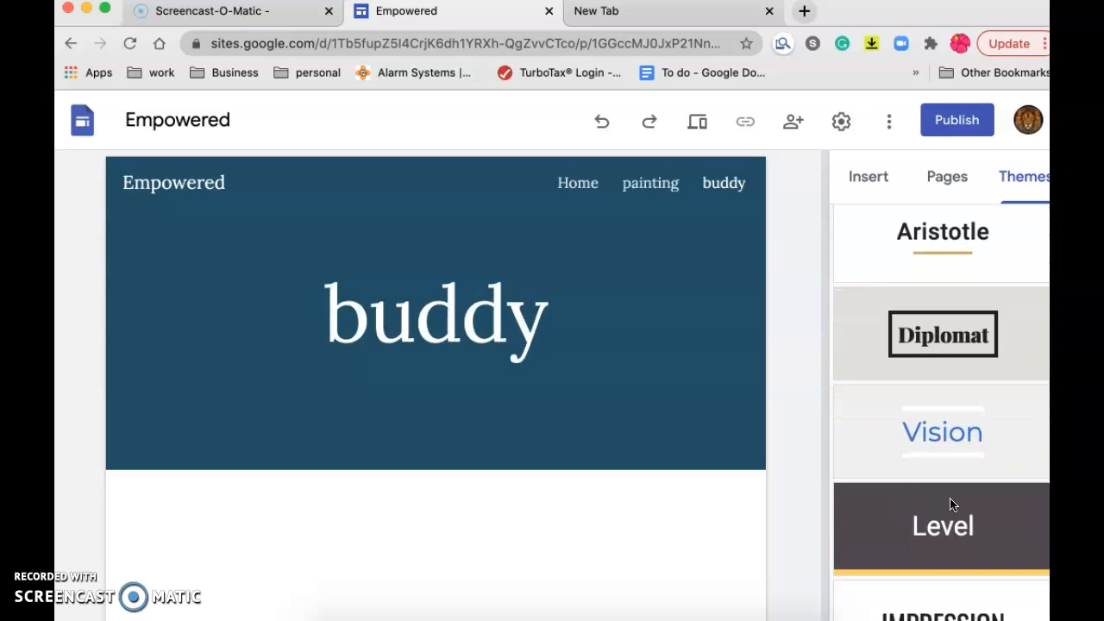
pyautogui.scroll(-1, 952, 504)
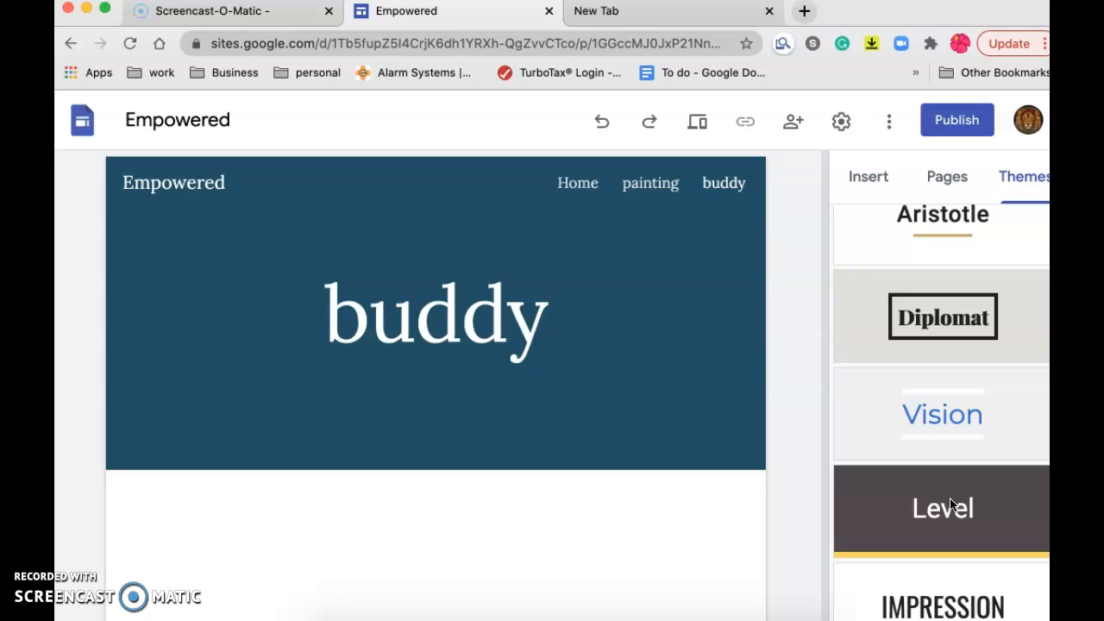
pyautogui.click(925, 508)
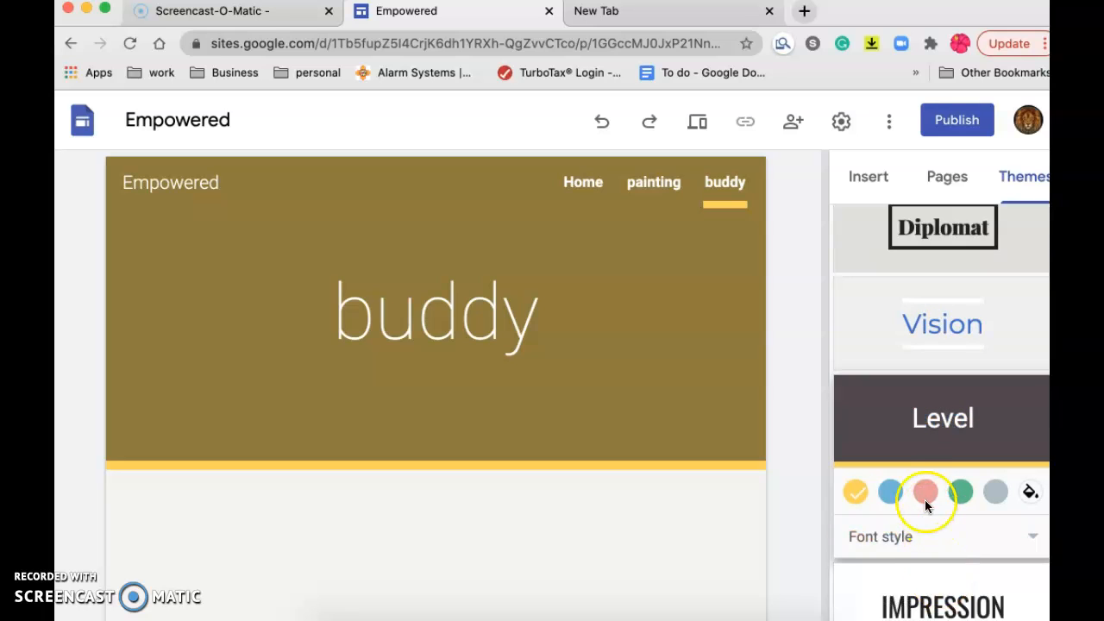
pyautogui.click(925, 492)
pyautogui.click(996, 492)
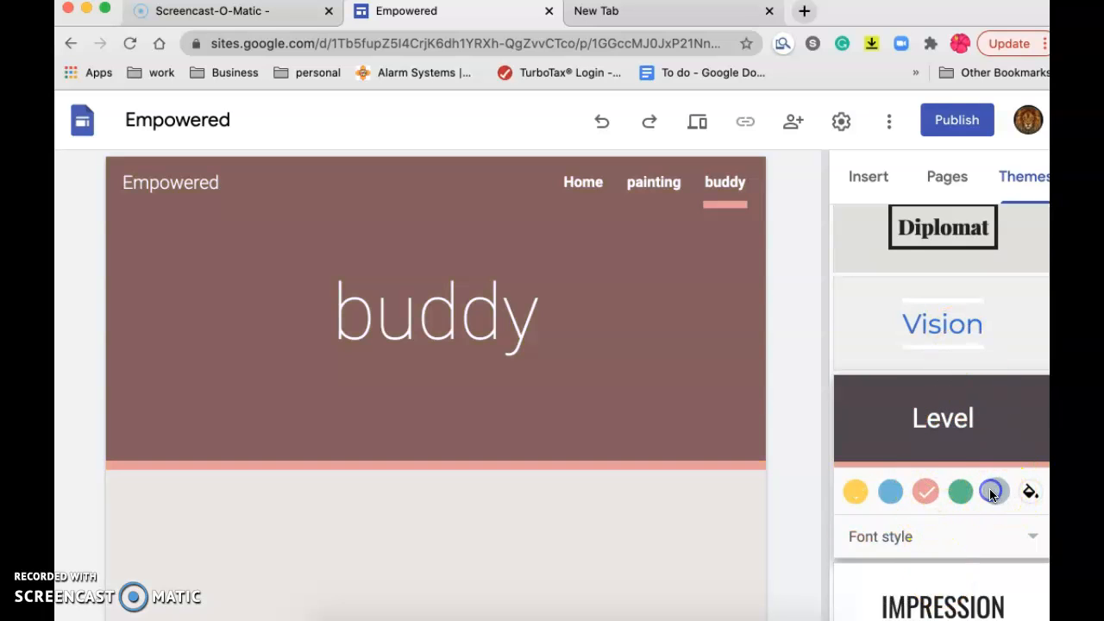
# Switch from the buddy page to the site's Home page
pyautogui.scroll(3, 903, 225)
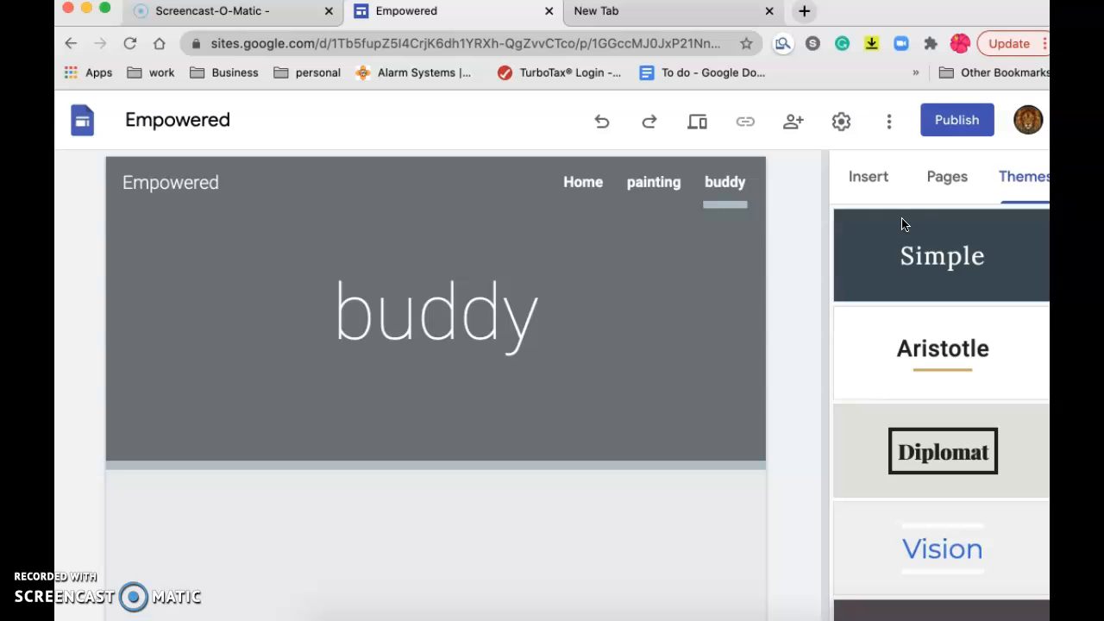
pyautogui.click(584, 186)
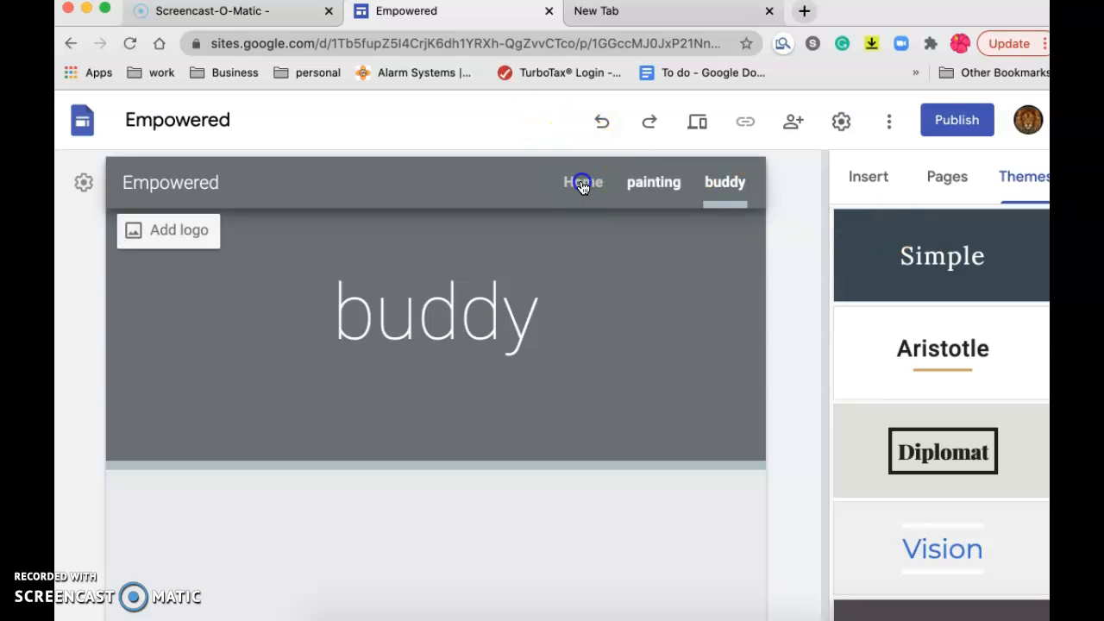
pyautogui.click(585, 185)
pyautogui.click(603, 127)
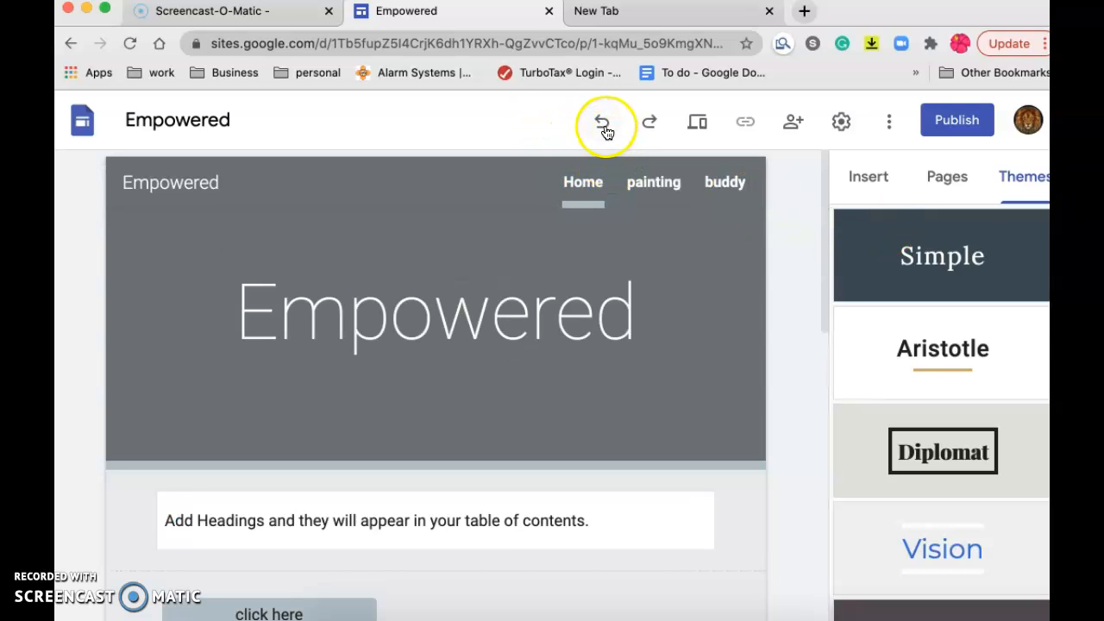
pyautogui.click(649, 125)
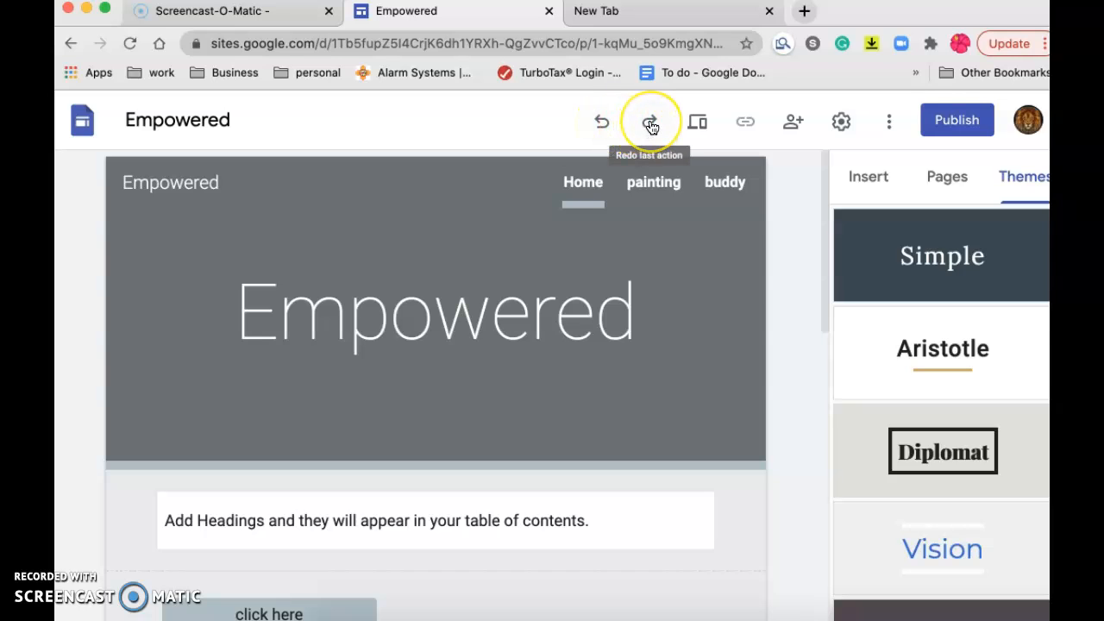
# Preview the Home page in phone, tablet and large-screen layouts, and close the preview
pyautogui.click(698, 129)
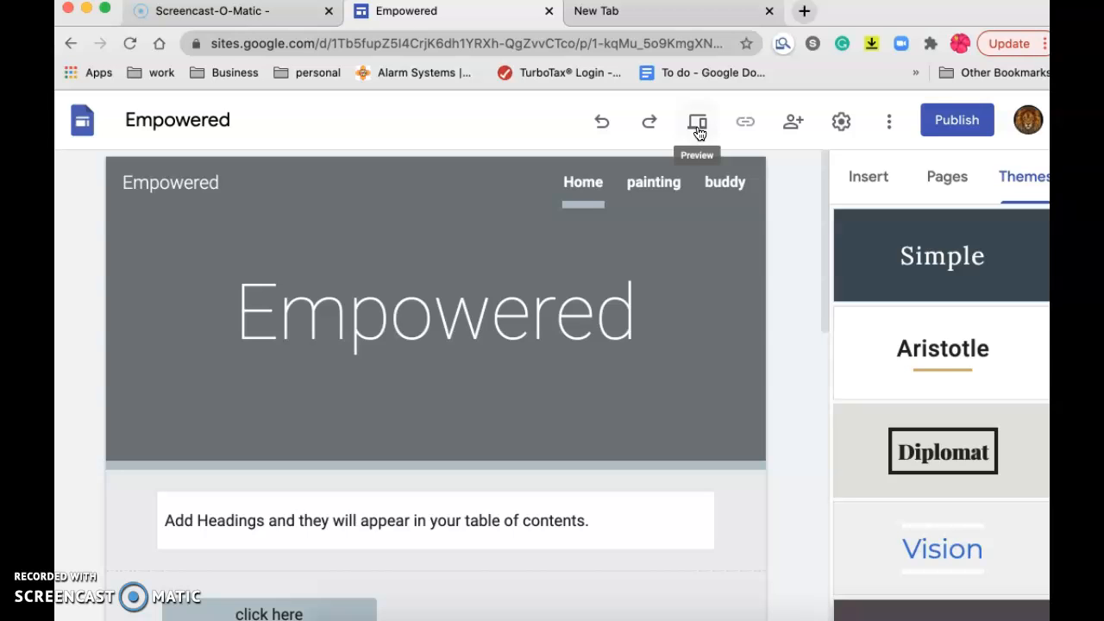
pyautogui.click(698, 129)
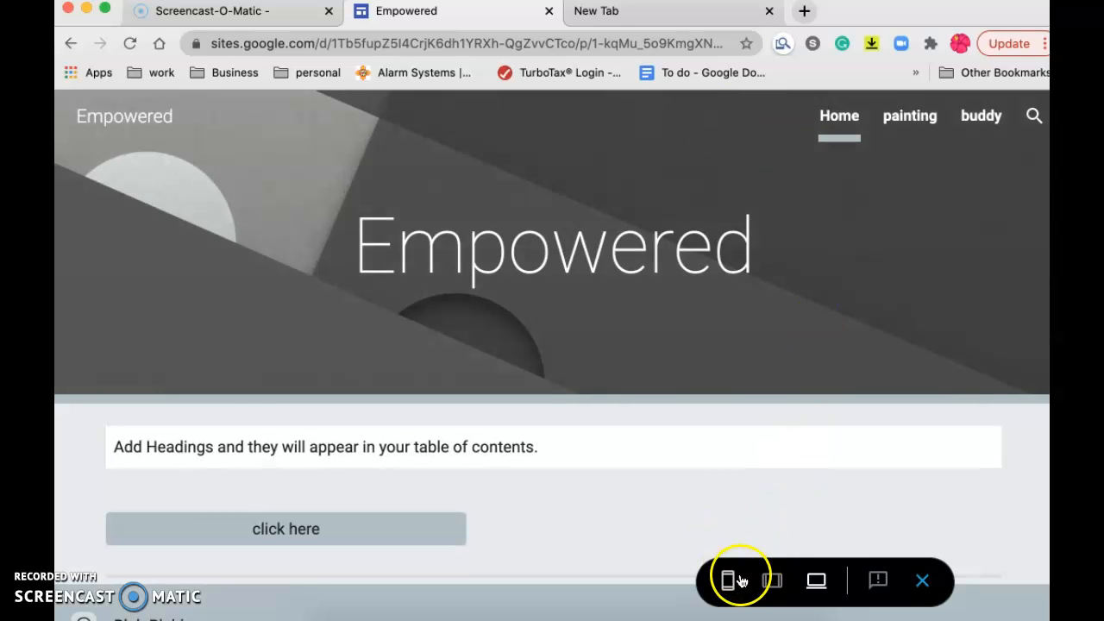
pyautogui.click(729, 585)
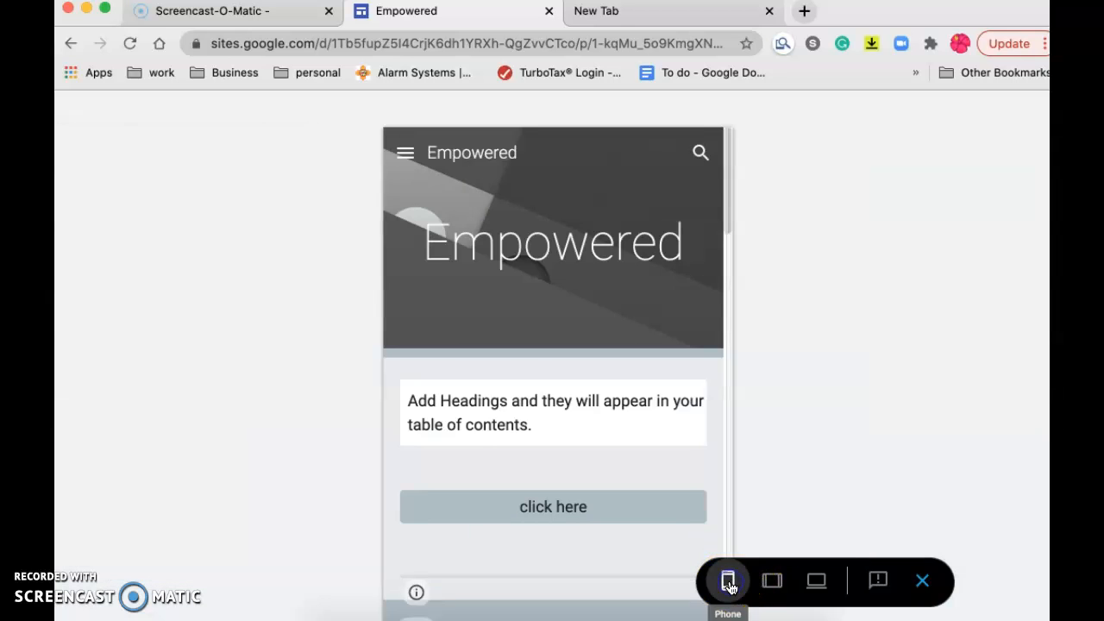
pyautogui.click(773, 581)
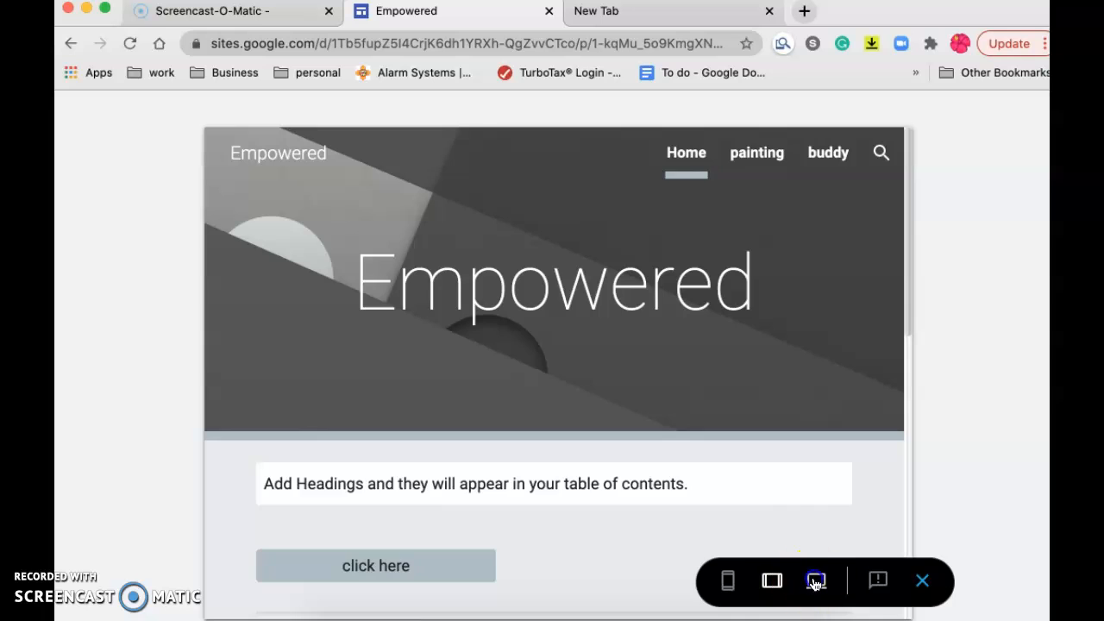
pyautogui.click(816, 582)
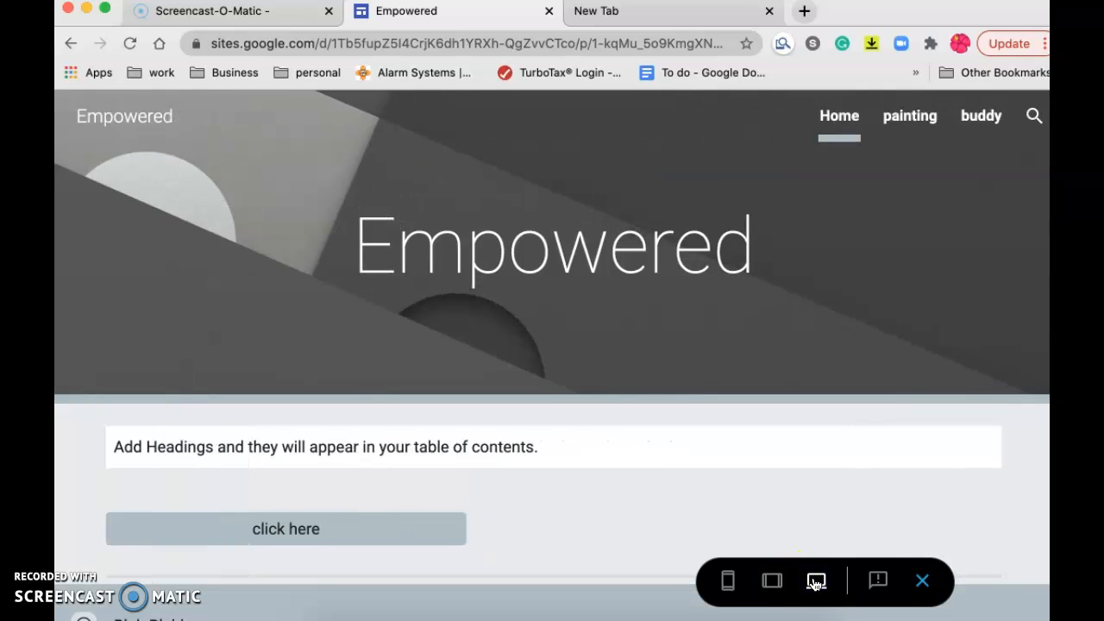
pyautogui.click(924, 583)
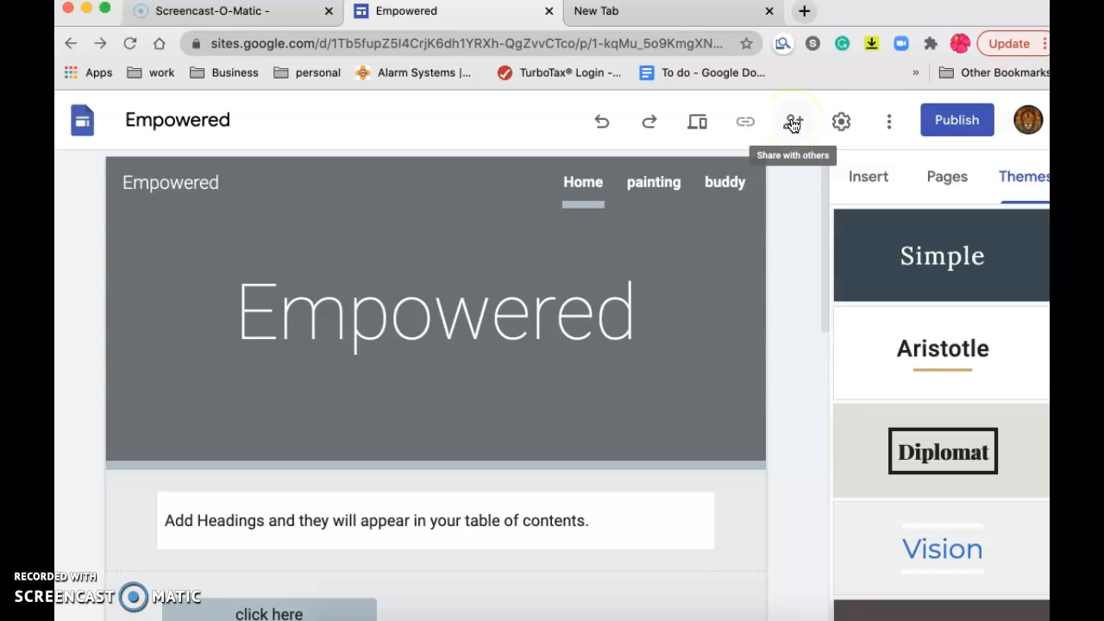
pyautogui.click(841, 123)
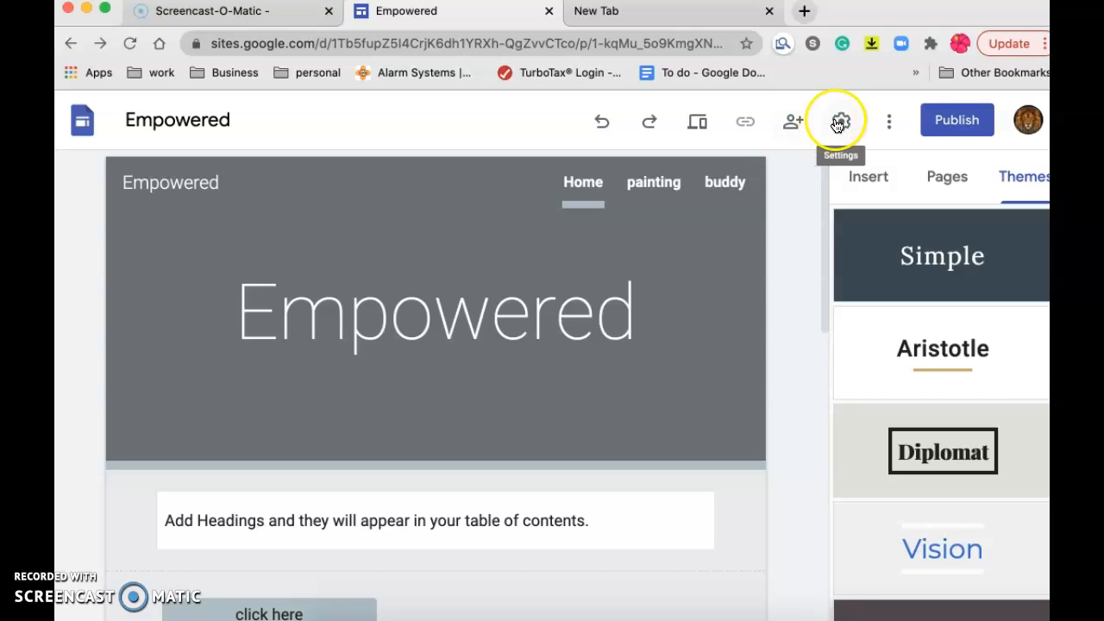
pyautogui.click(841, 123)
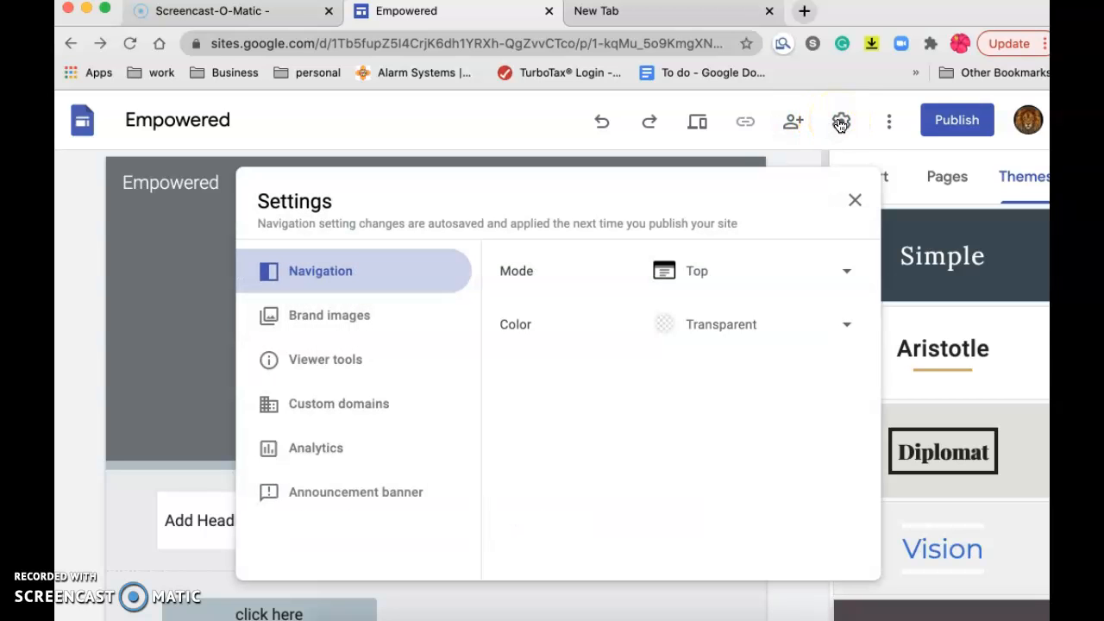
pyautogui.moveTo(698, 197); pyautogui.dragTo(736, 175)
pyautogui.click(853, 199)
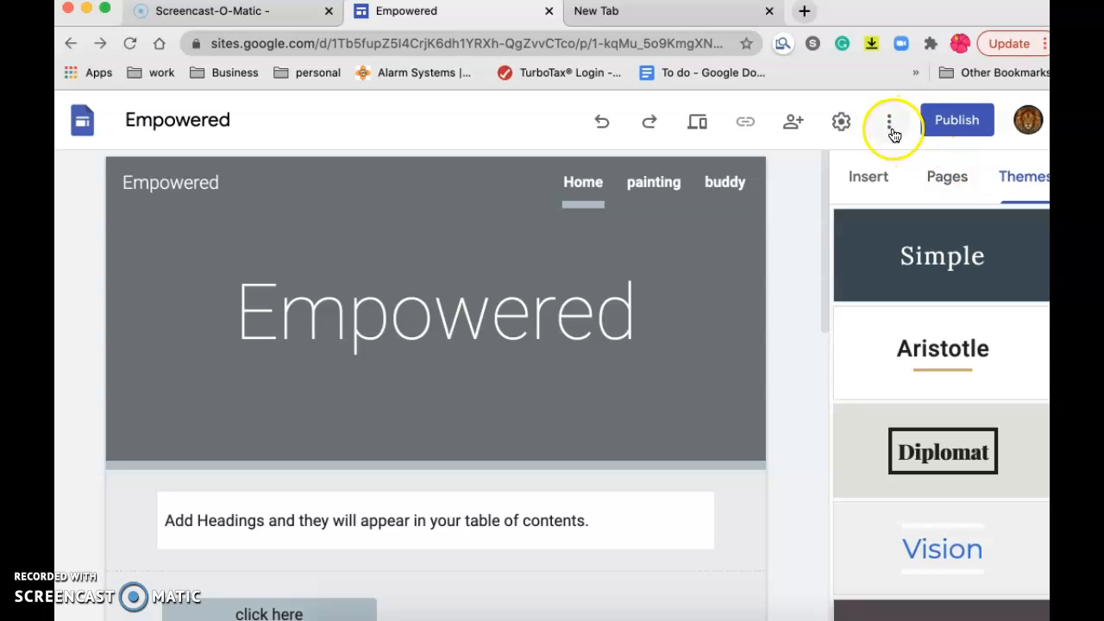
# Set the site's navigation mode to Side and check the page list in the side navigation
pyautogui.click(843, 119)
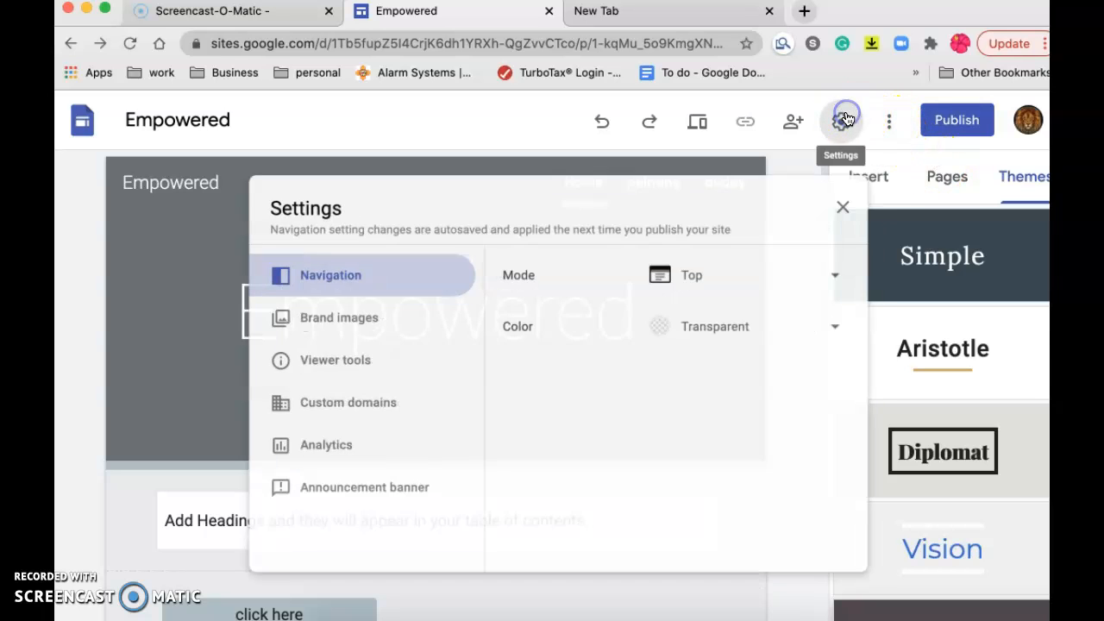
pyautogui.click(849, 272)
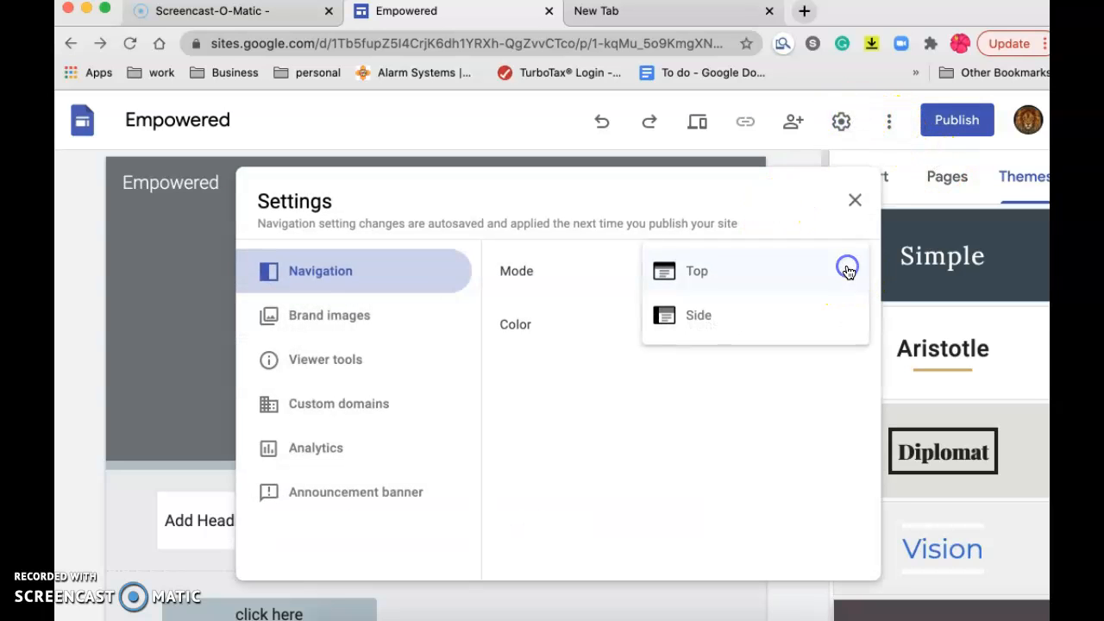
pyautogui.click(776, 317)
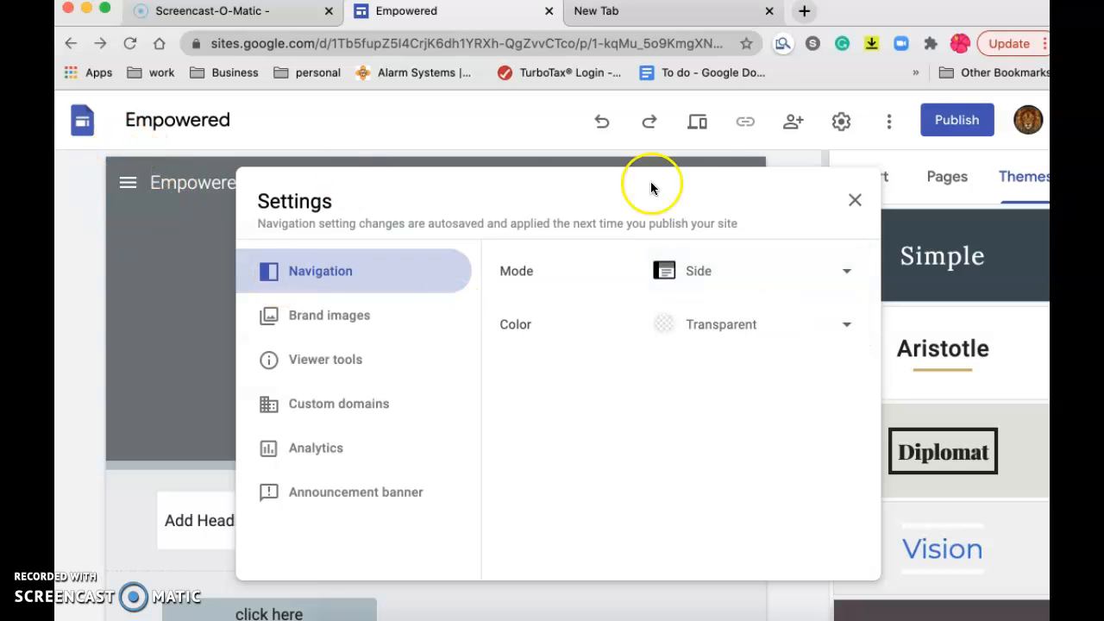
pyautogui.click(855, 200)
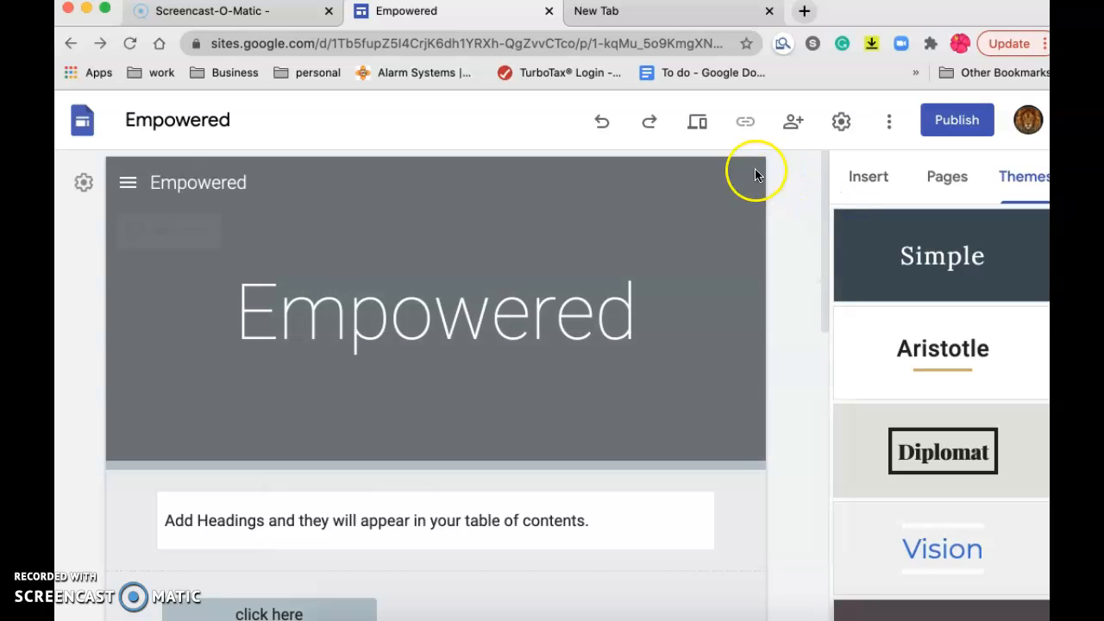
pyautogui.click(125, 192)
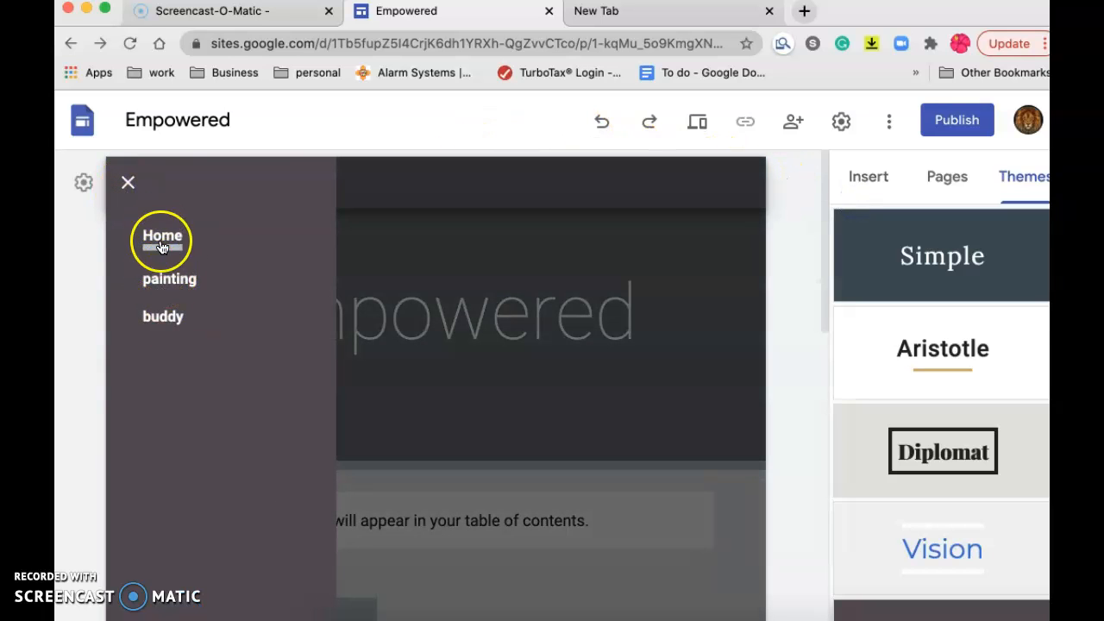
pyautogui.click(128, 182)
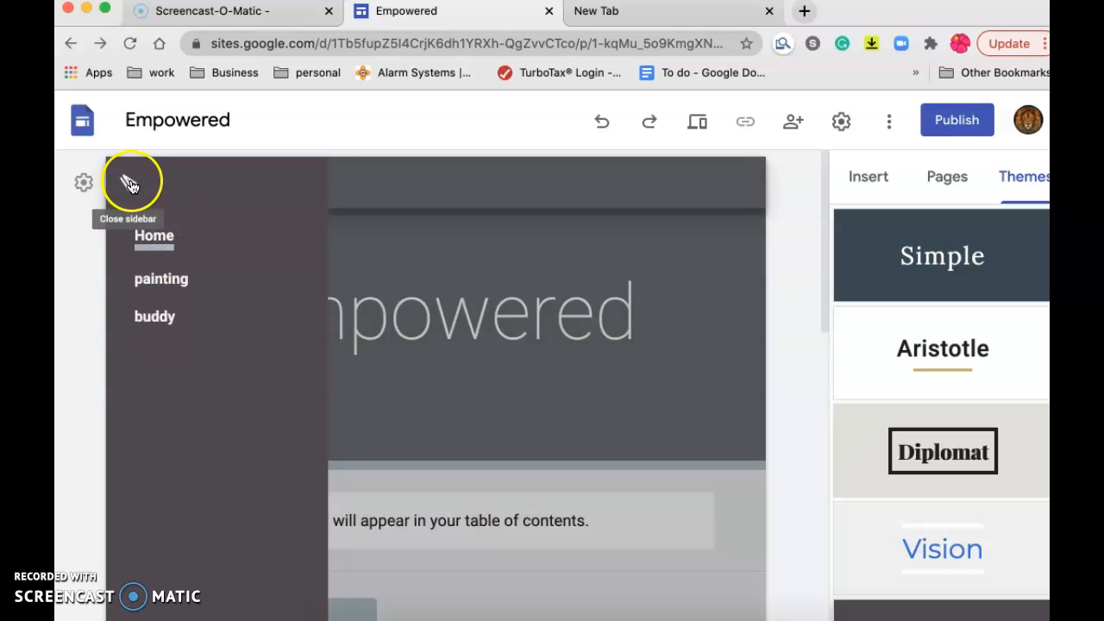
# Set the site's navigation mode back to Top and close the settings
pyautogui.click(846, 123)
pyautogui.click(854, 280)
pyautogui.click(783, 224)
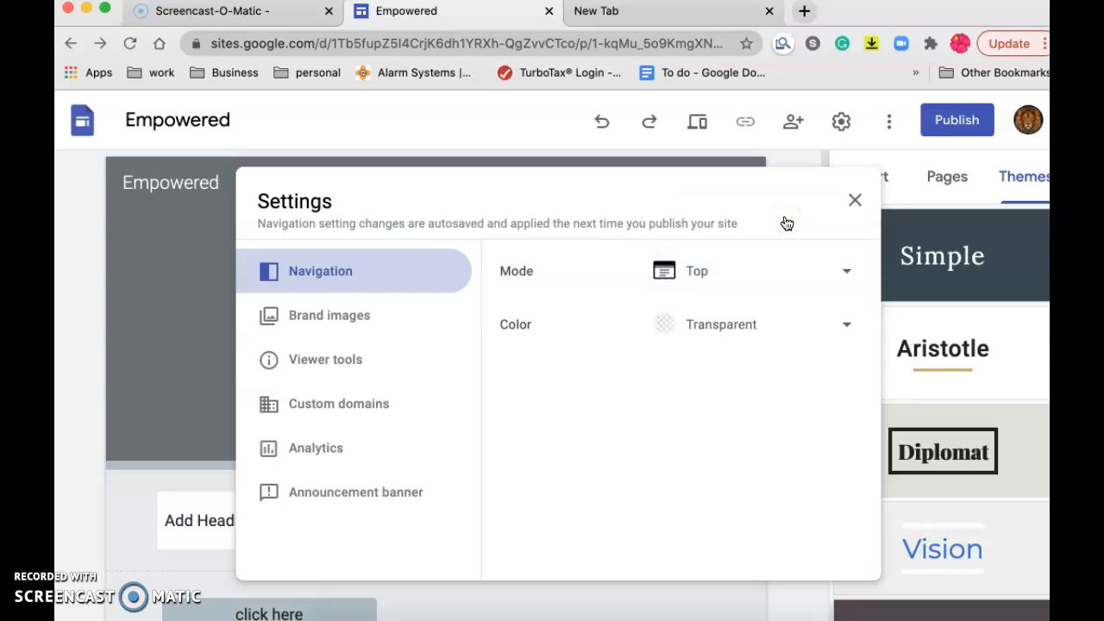
pyautogui.click(854, 201)
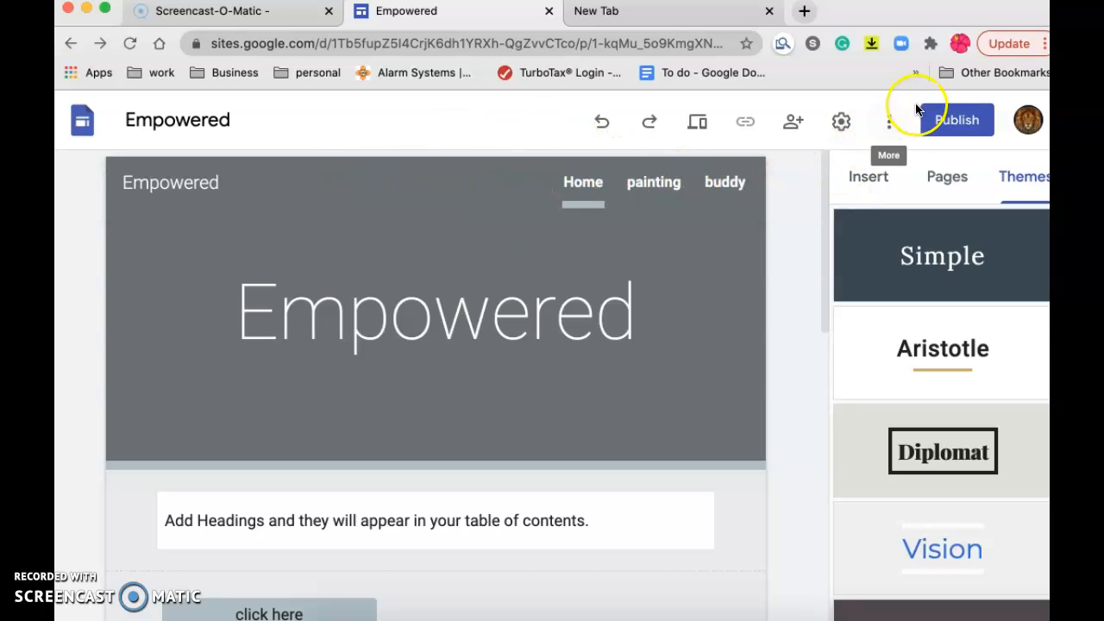
# Set the color of the site's top navigation to White
pyautogui.click(841, 121)
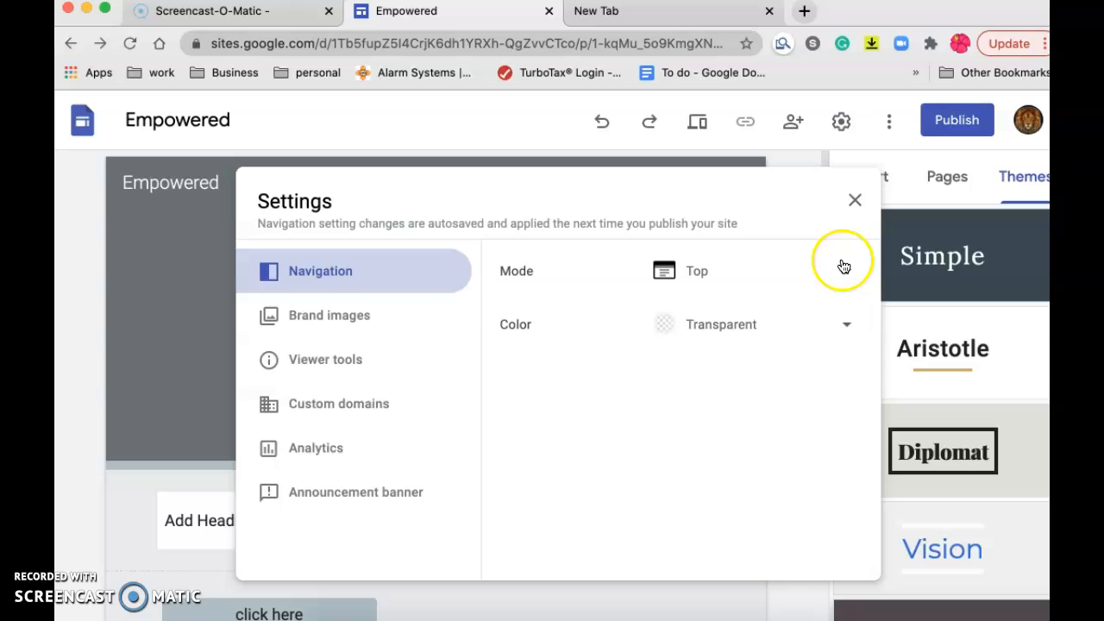
pyautogui.click(848, 324)
pyautogui.click(715, 376)
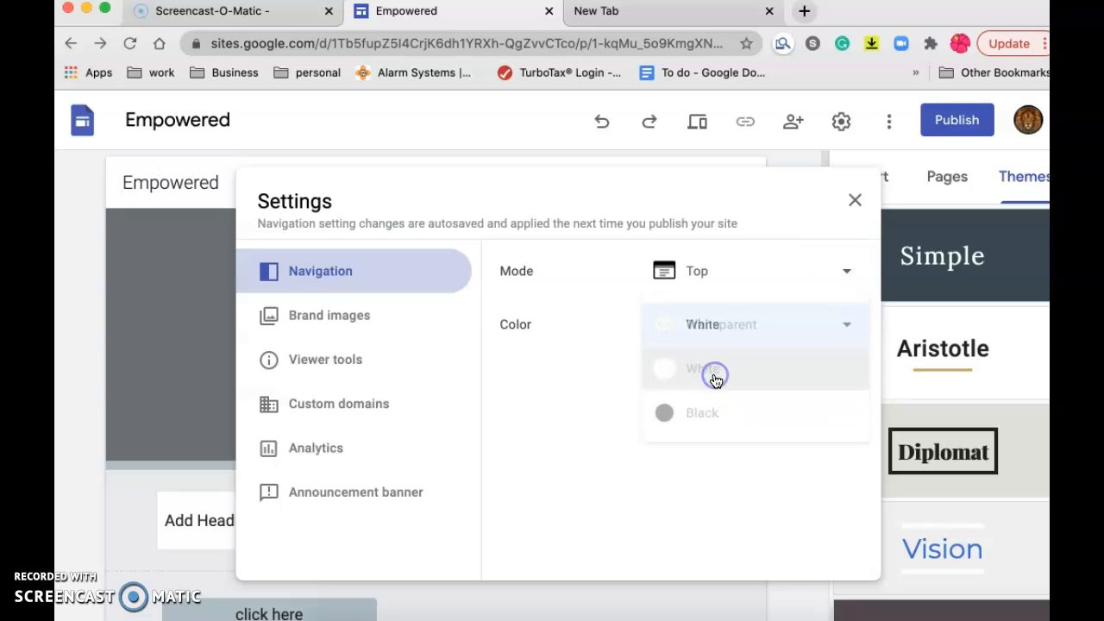
pyautogui.click(852, 203)
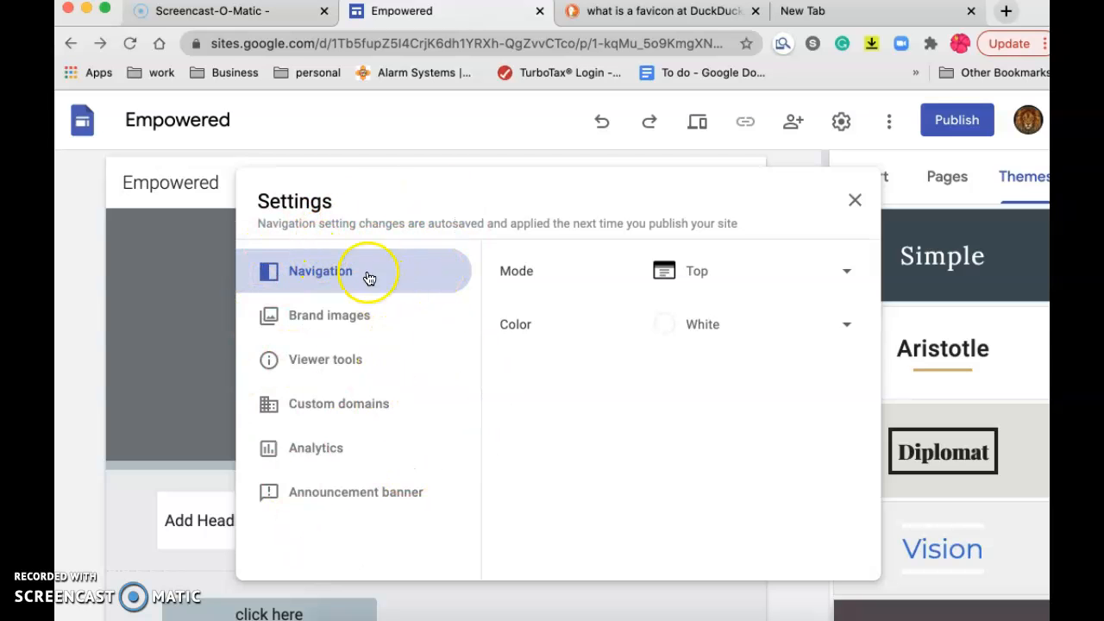
# Review the site settings for brand images, viewer tools, custom domain setup and analytics without changing them
pyautogui.click(327, 317)
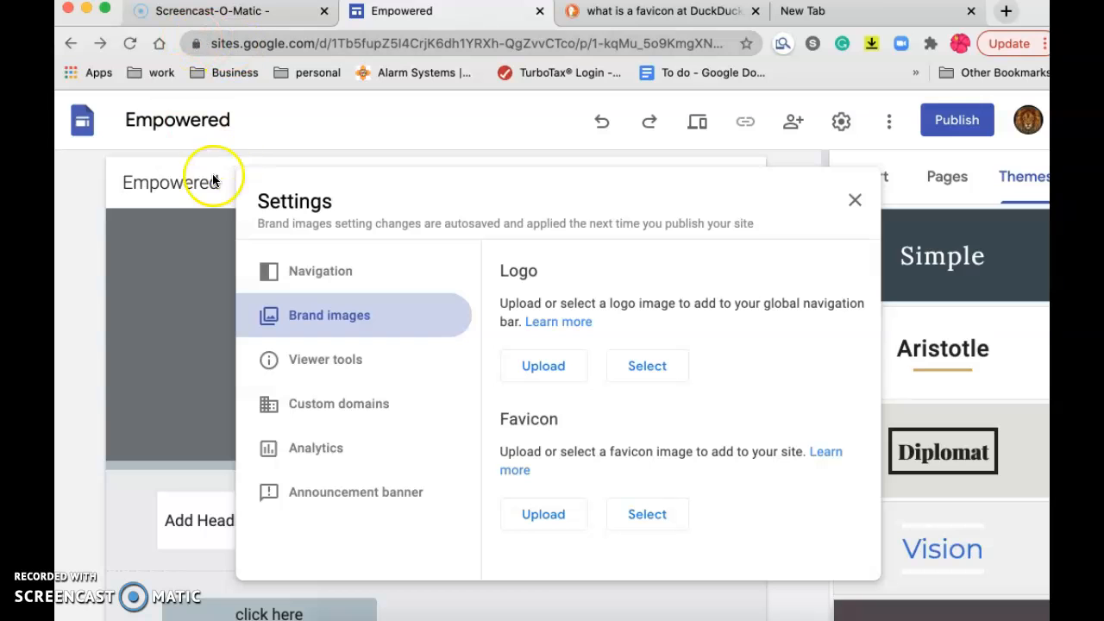
pyautogui.click(347, 362)
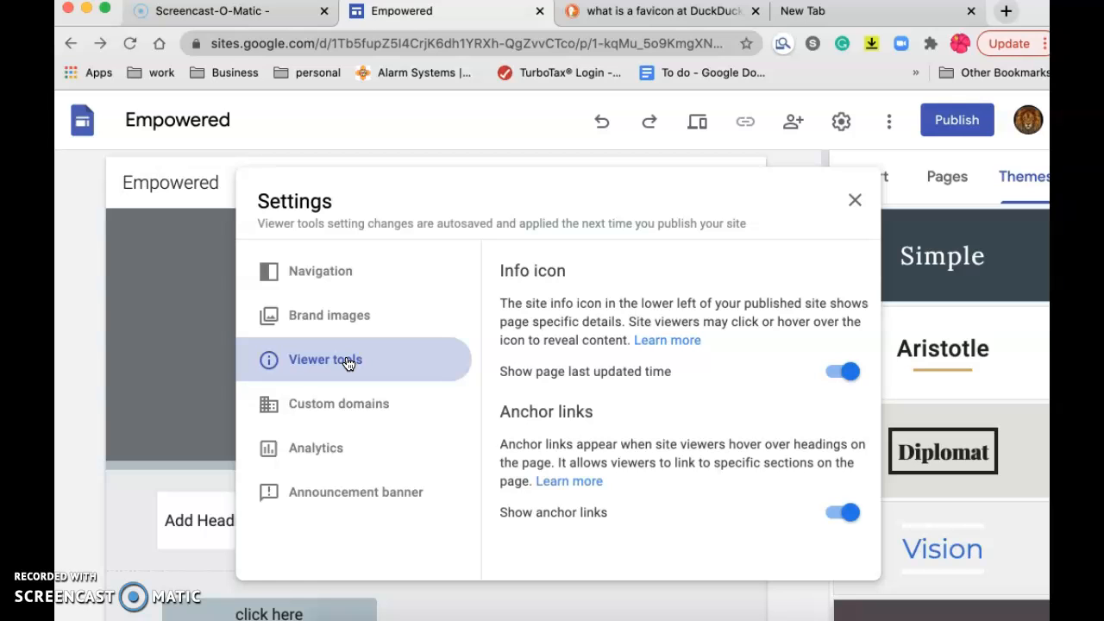
pyautogui.click(337, 406)
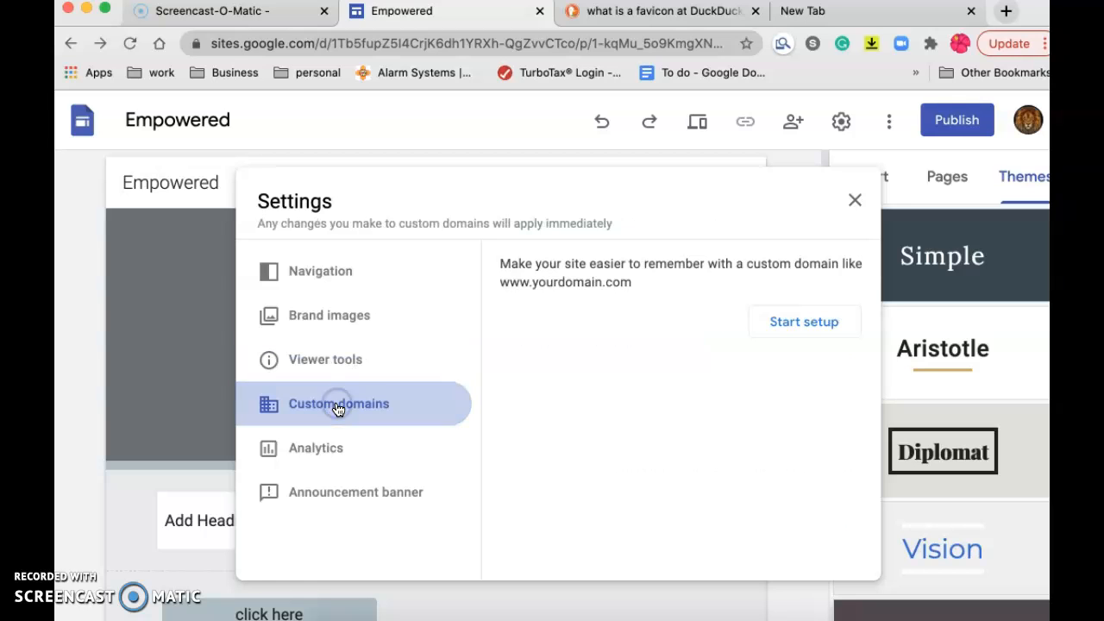
pyautogui.click(785, 326)
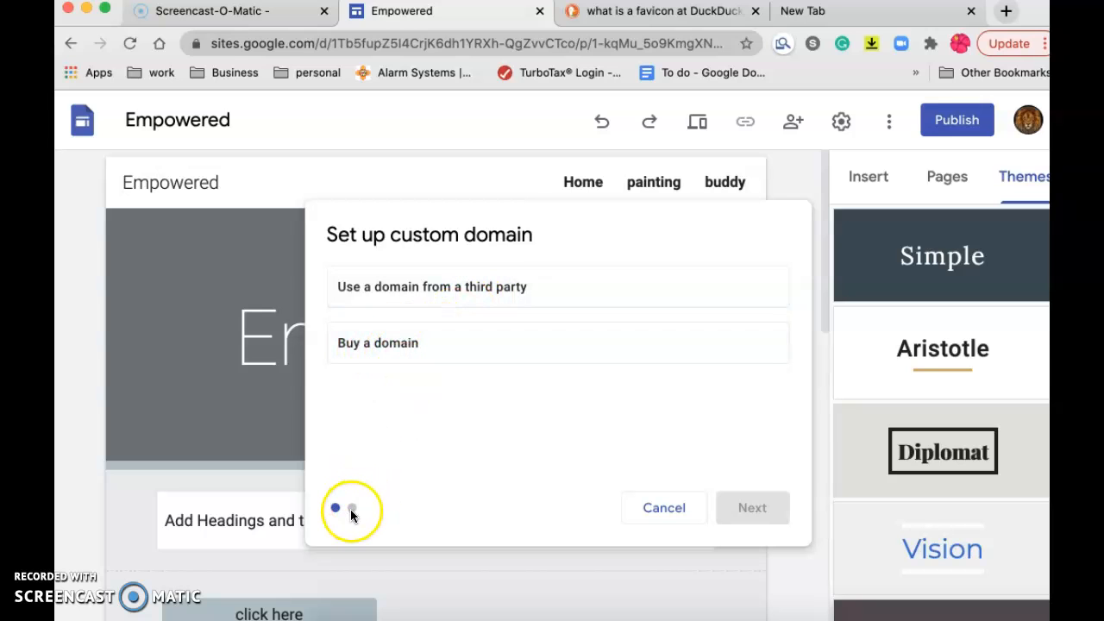
pyautogui.click(665, 510)
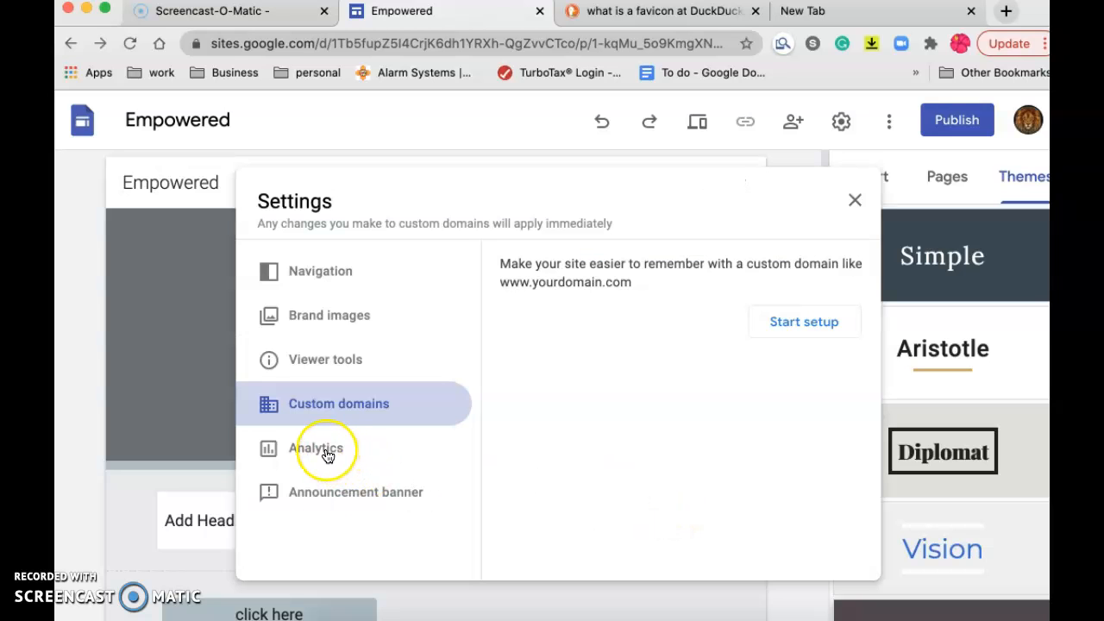
pyautogui.click(328, 457)
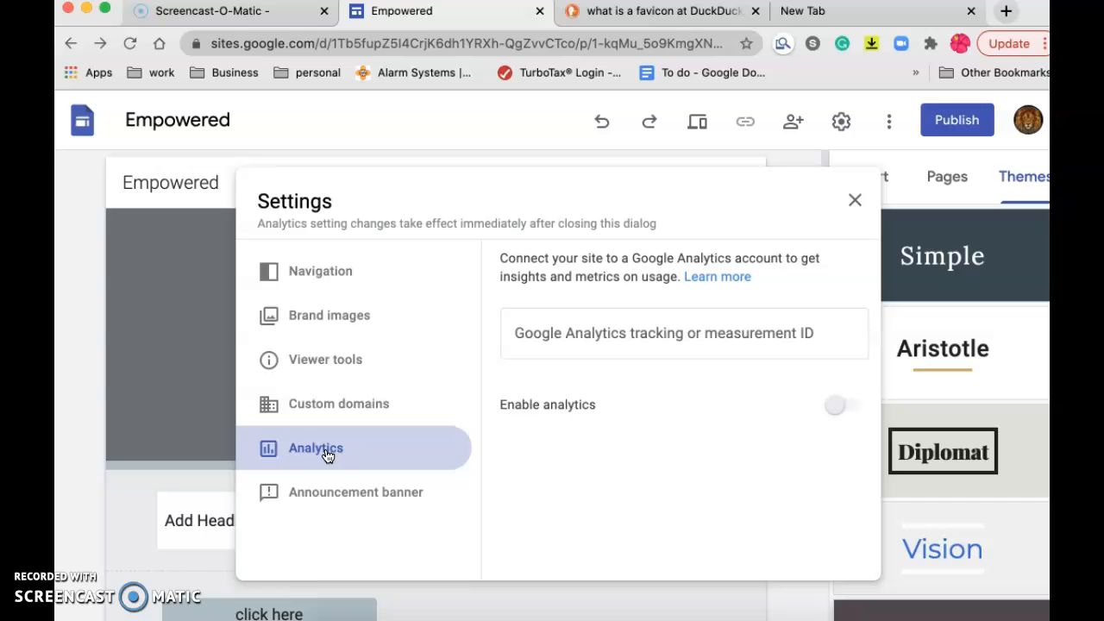
# Enable the site's announcement banner with a yellow color and the message "Welcome"
pyautogui.click(322, 498)
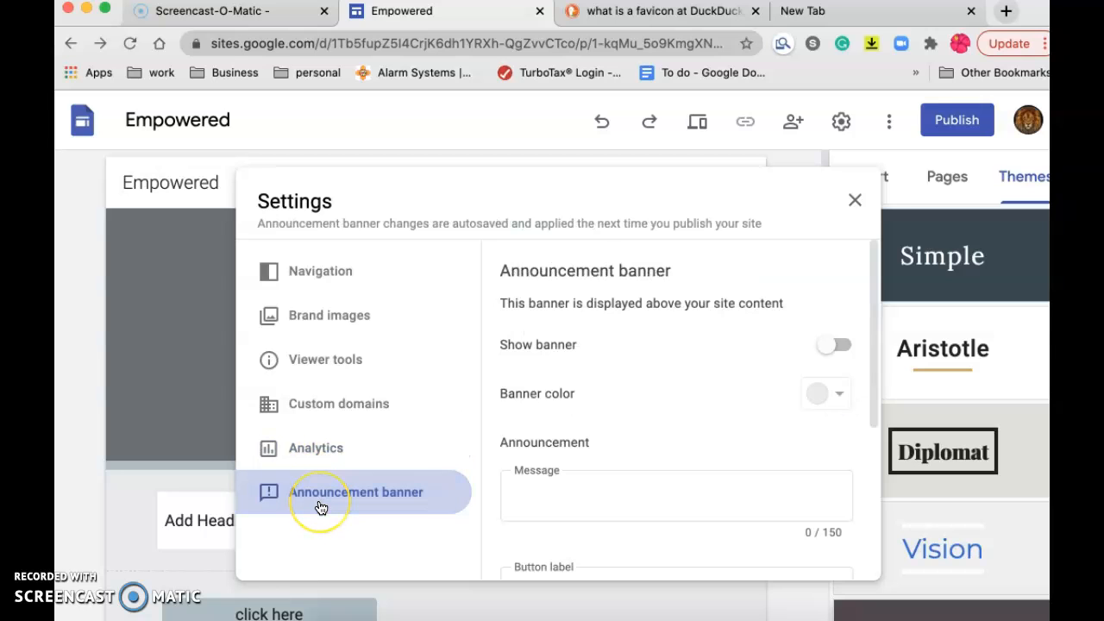
pyautogui.click(837, 344)
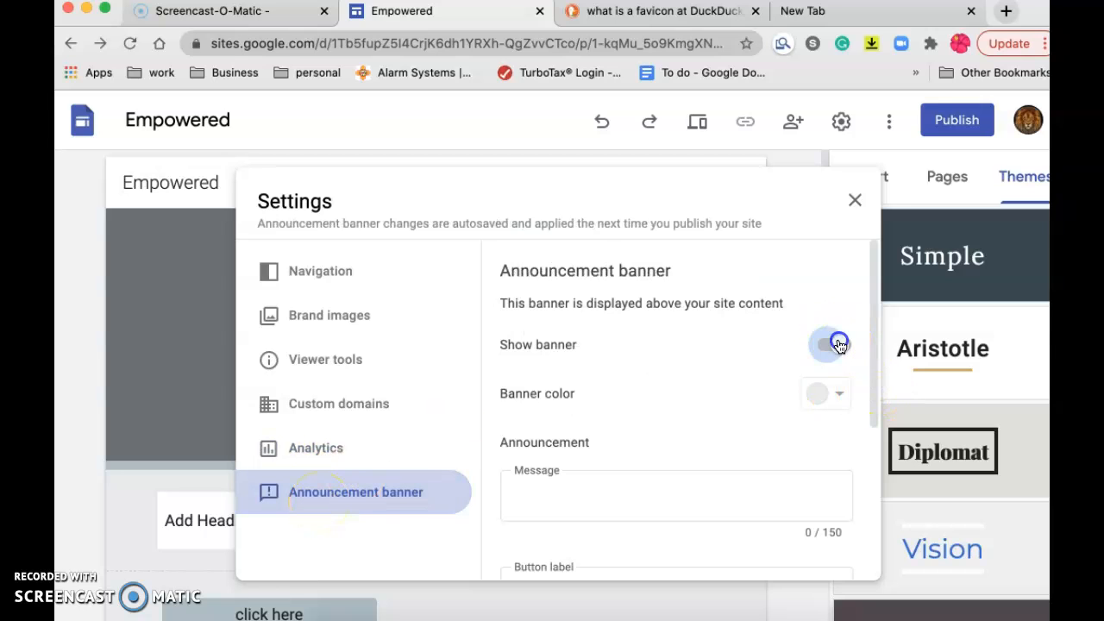
pyautogui.click(845, 402)
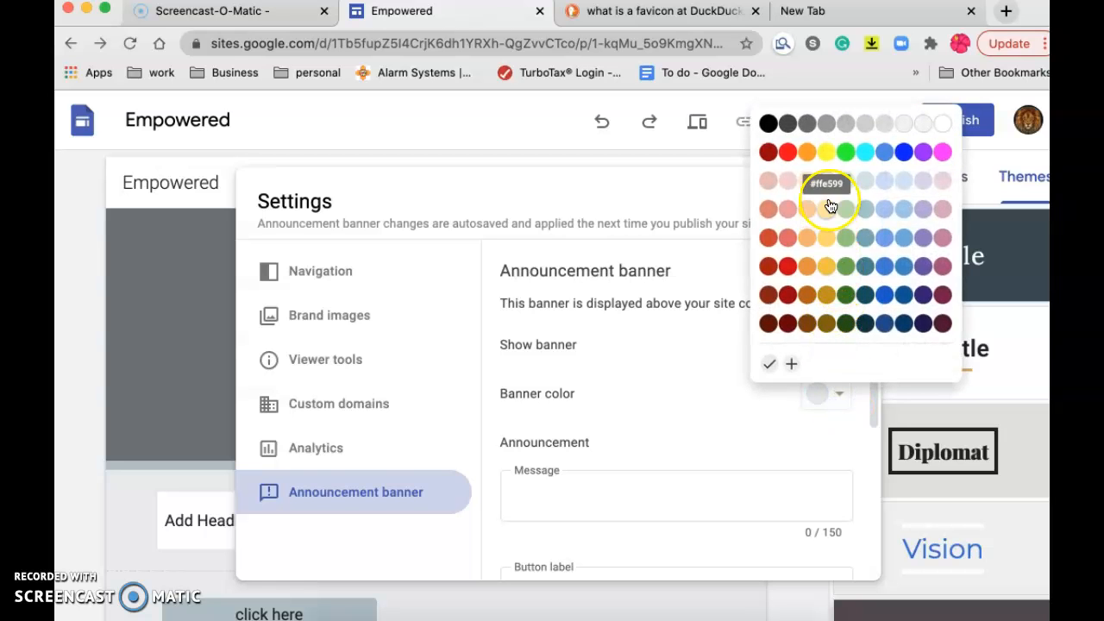
pyautogui.click(827, 155)
pyautogui.click(648, 483)
pyautogui.write('Welcome')
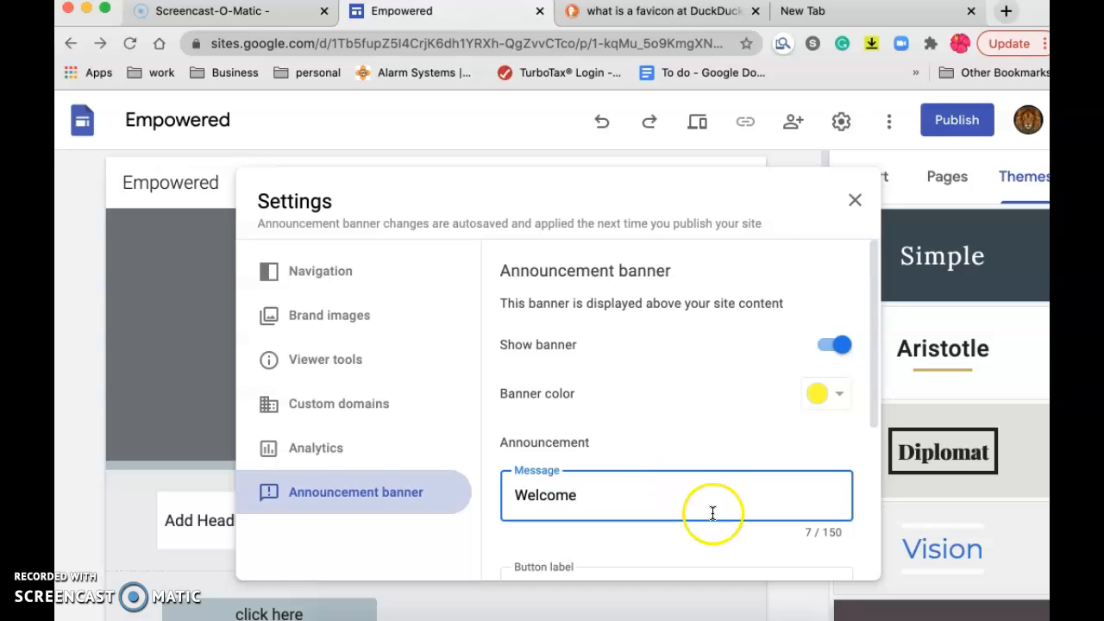
# Add a button labelled "Click here" to the announcement banner and link it to google.com
pyautogui.scroll(-3, 682, 496)
pyautogui.click(605, 446)
pyautogui.scroll(-2, 606, 446)
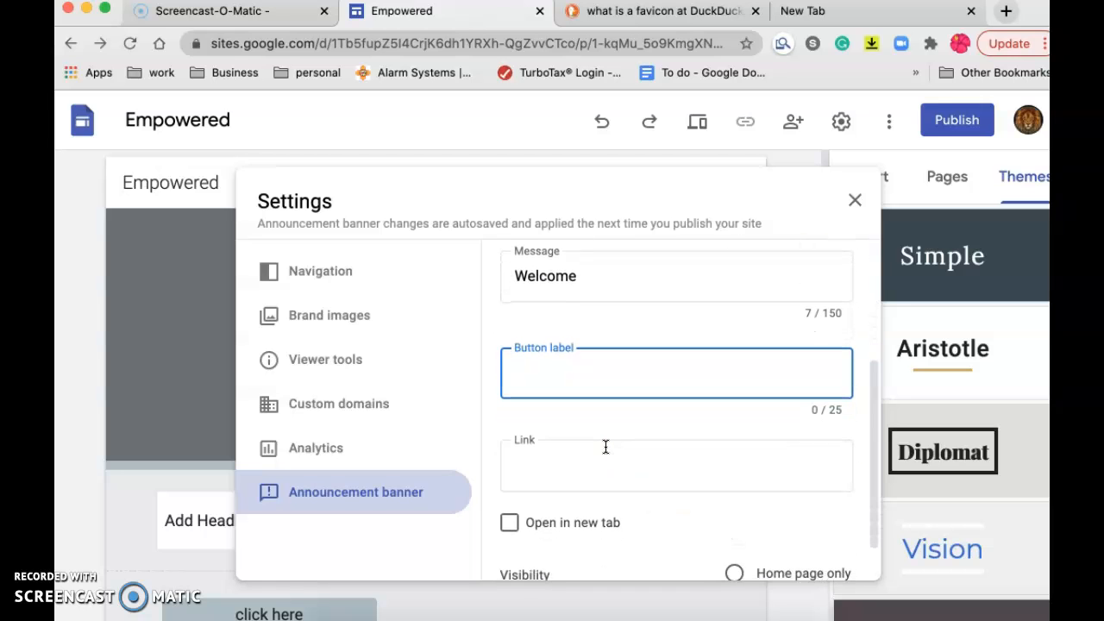
pyautogui.write('Click here')
pyautogui.click(589, 466)
pyautogui.write('google.com')
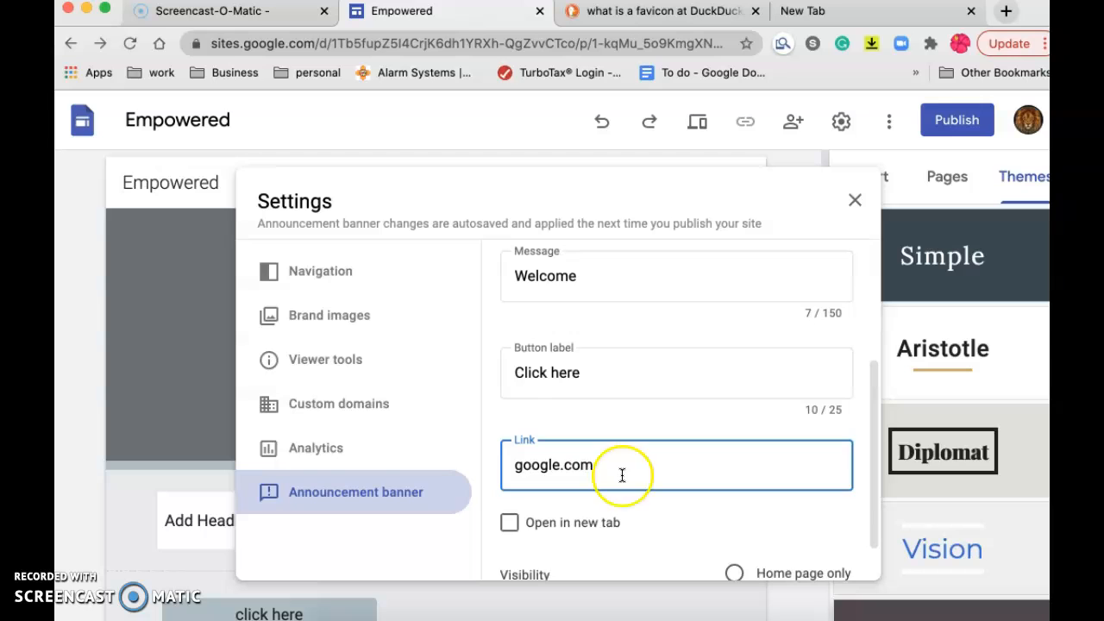
# Make the banner link open in a new tab, limit the banner to the home page only, and close the settings
pyautogui.scroll(-2, 643, 521)
pyautogui.click(508, 468)
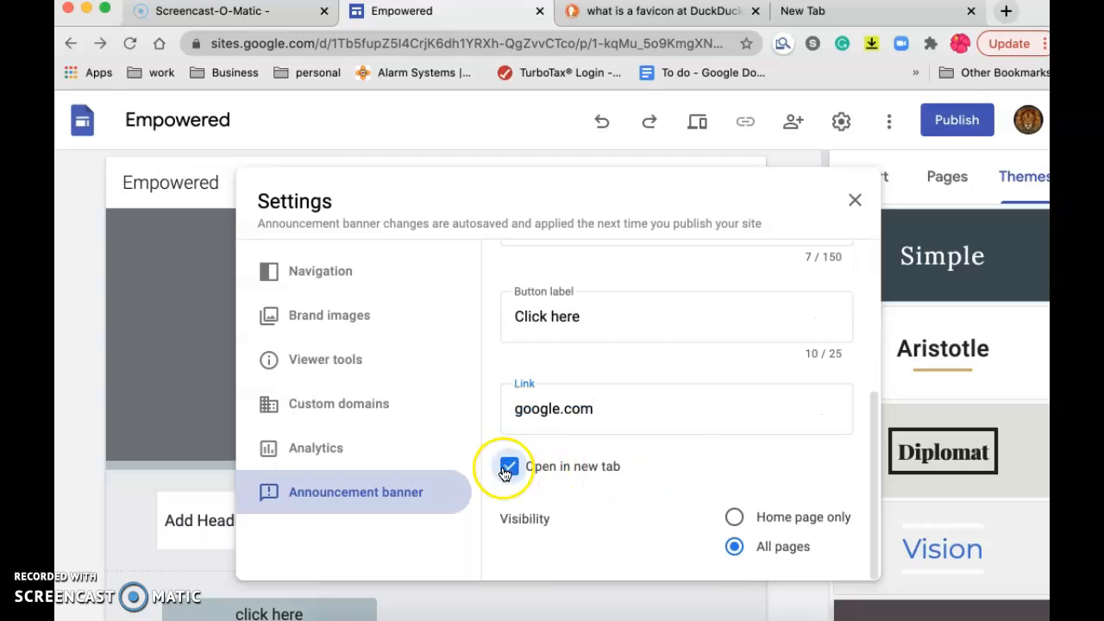
pyautogui.click(734, 519)
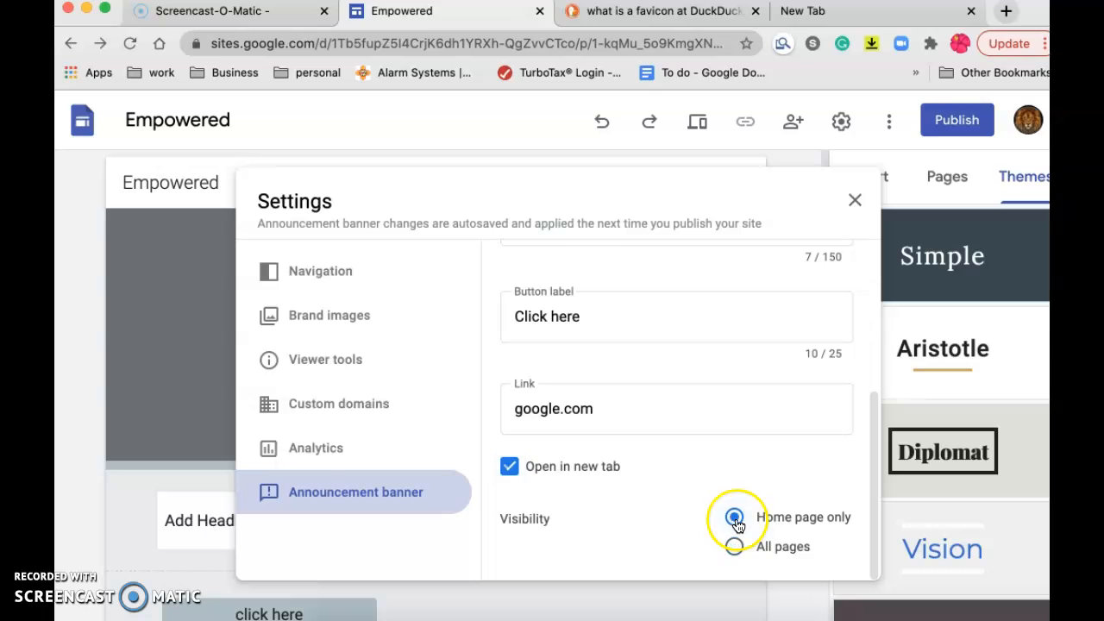
pyautogui.click(860, 202)
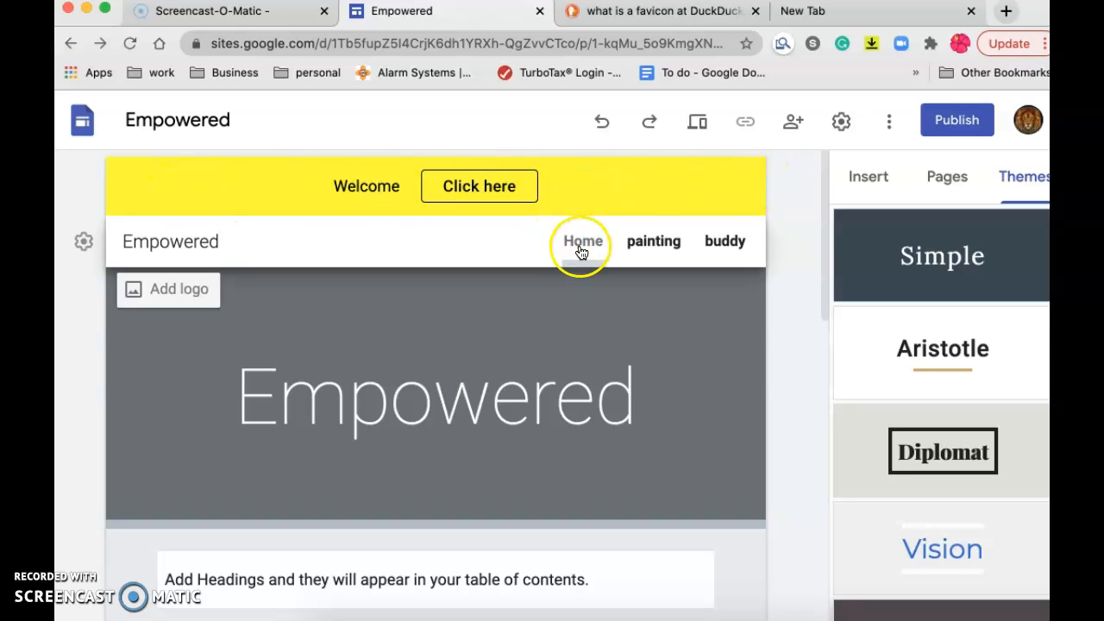
# Check the announcement banner's visibility by opening the painting page and returning to the Home page
pyautogui.click(649, 244)
pyautogui.click(588, 184)
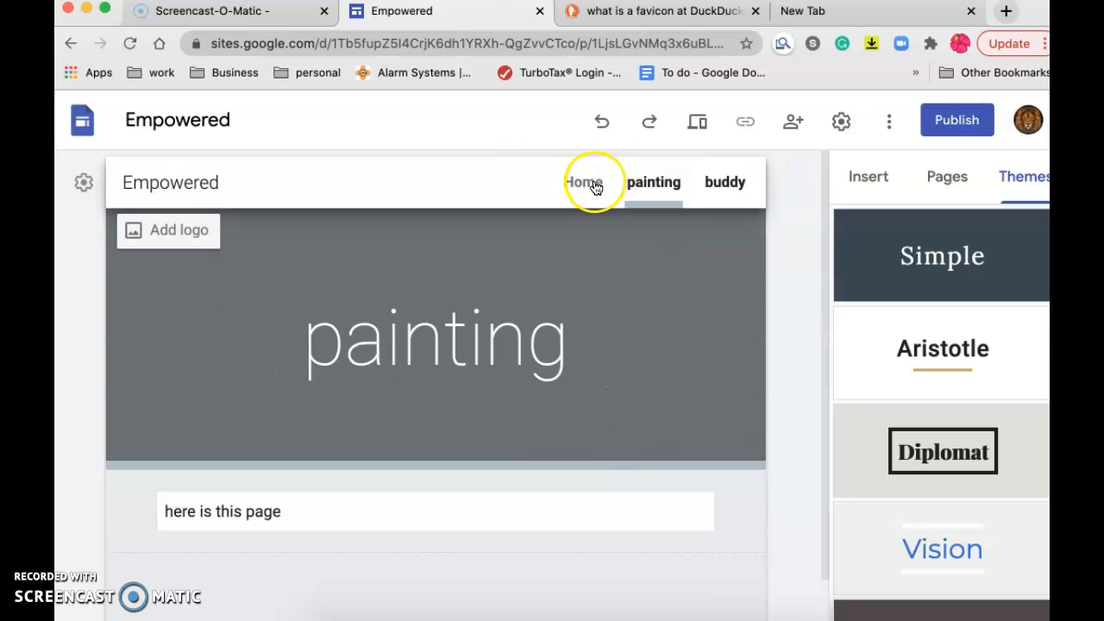
pyautogui.click(529, 267)
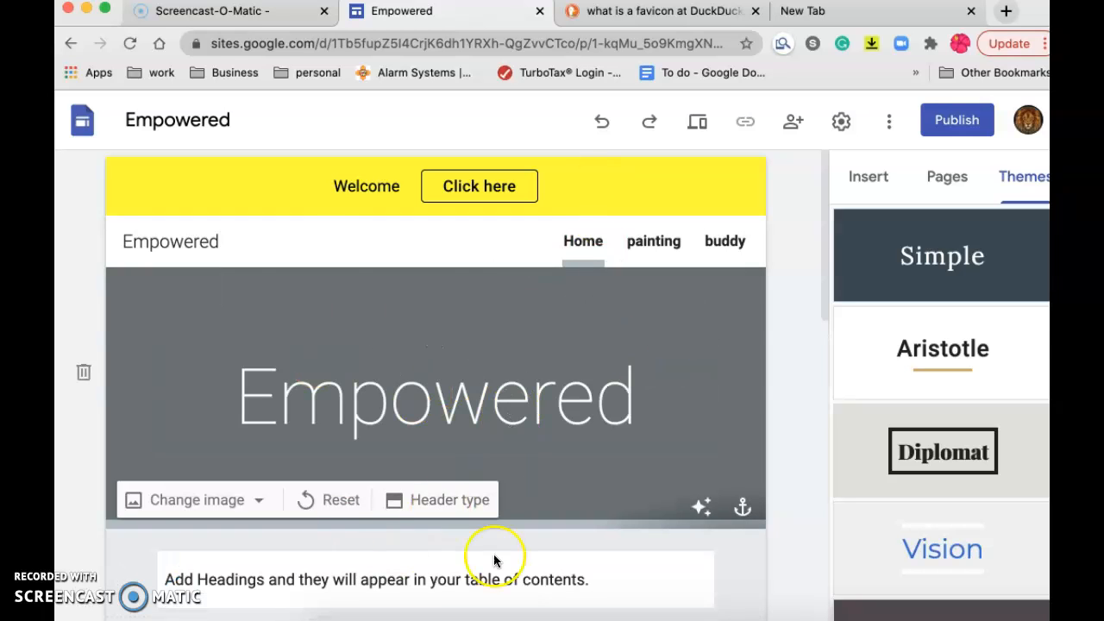